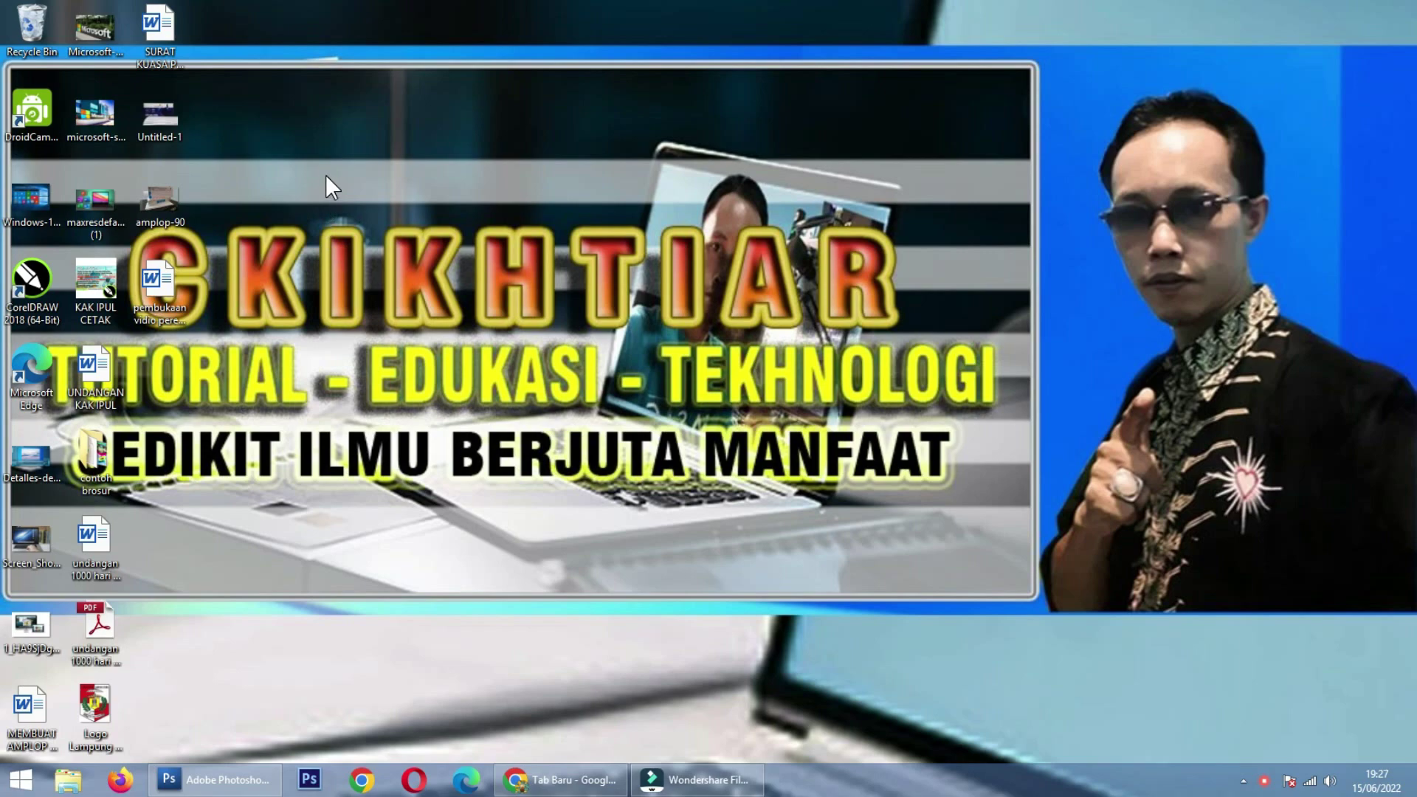
# Step: Open the Windows Start screen to reach the Word, Excel and PowerPoint tiles
pyautogui.press('super')
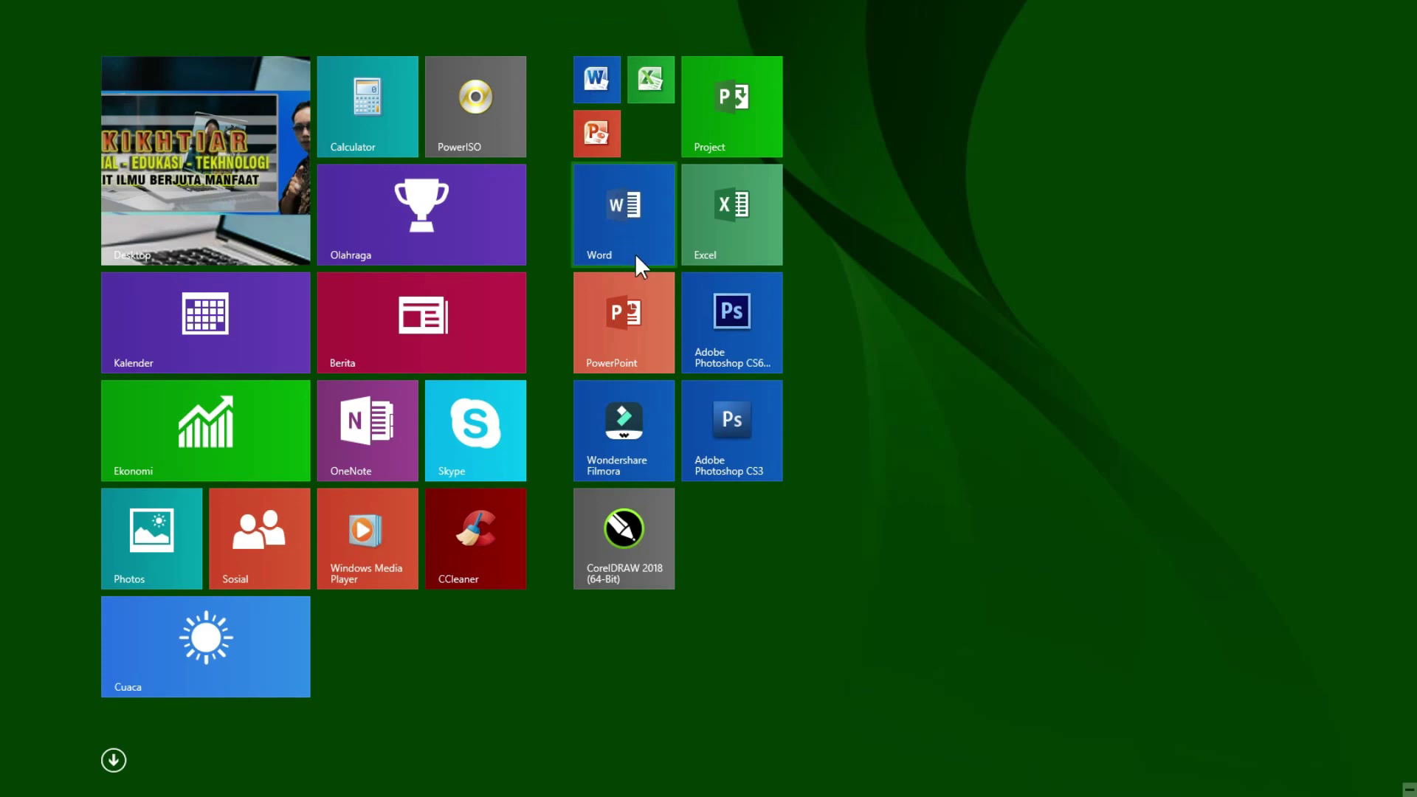
# Step: Launch Word 2010 on a blank document and open the Mailings Start Mail Merge list
pyautogui.click(588, 78)
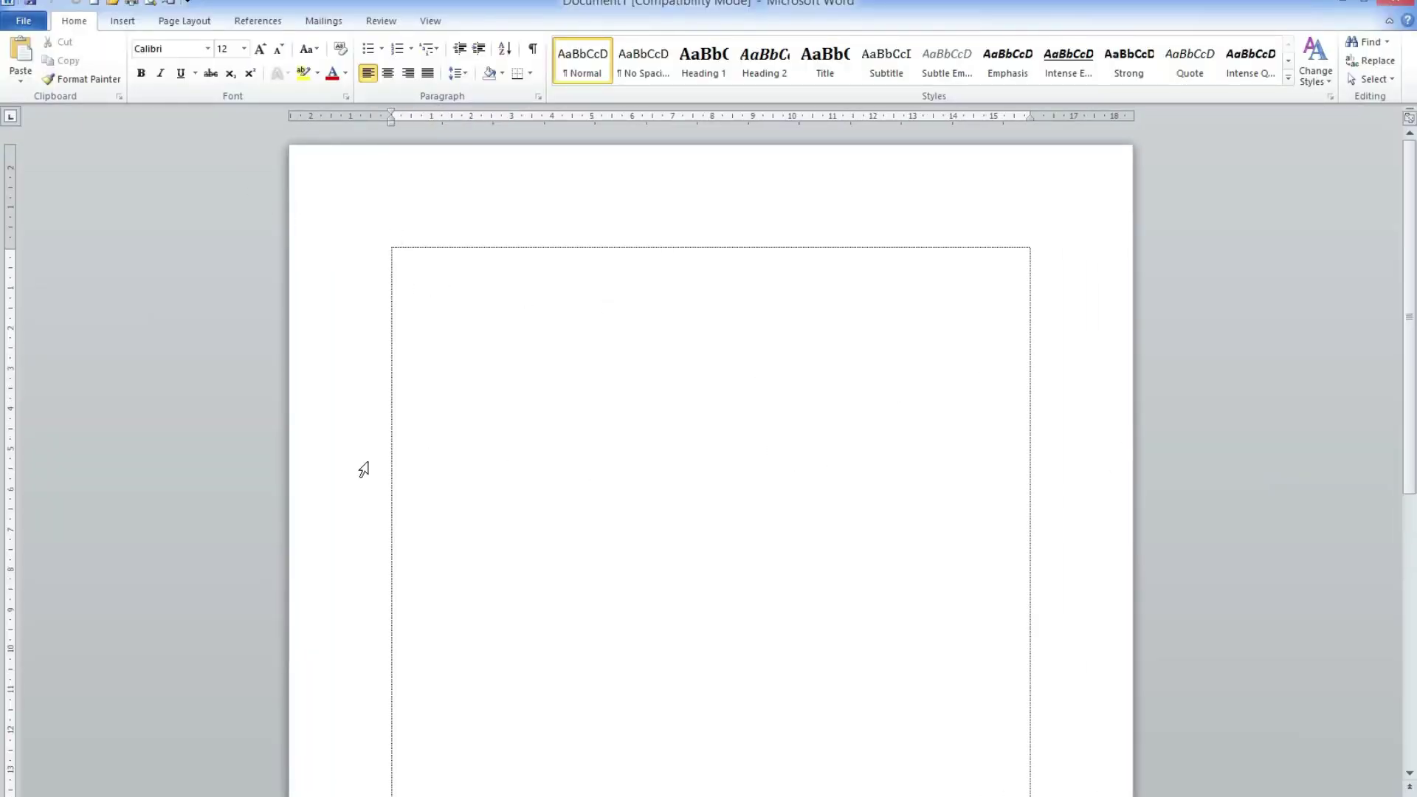
pyautogui.click(319, 33)
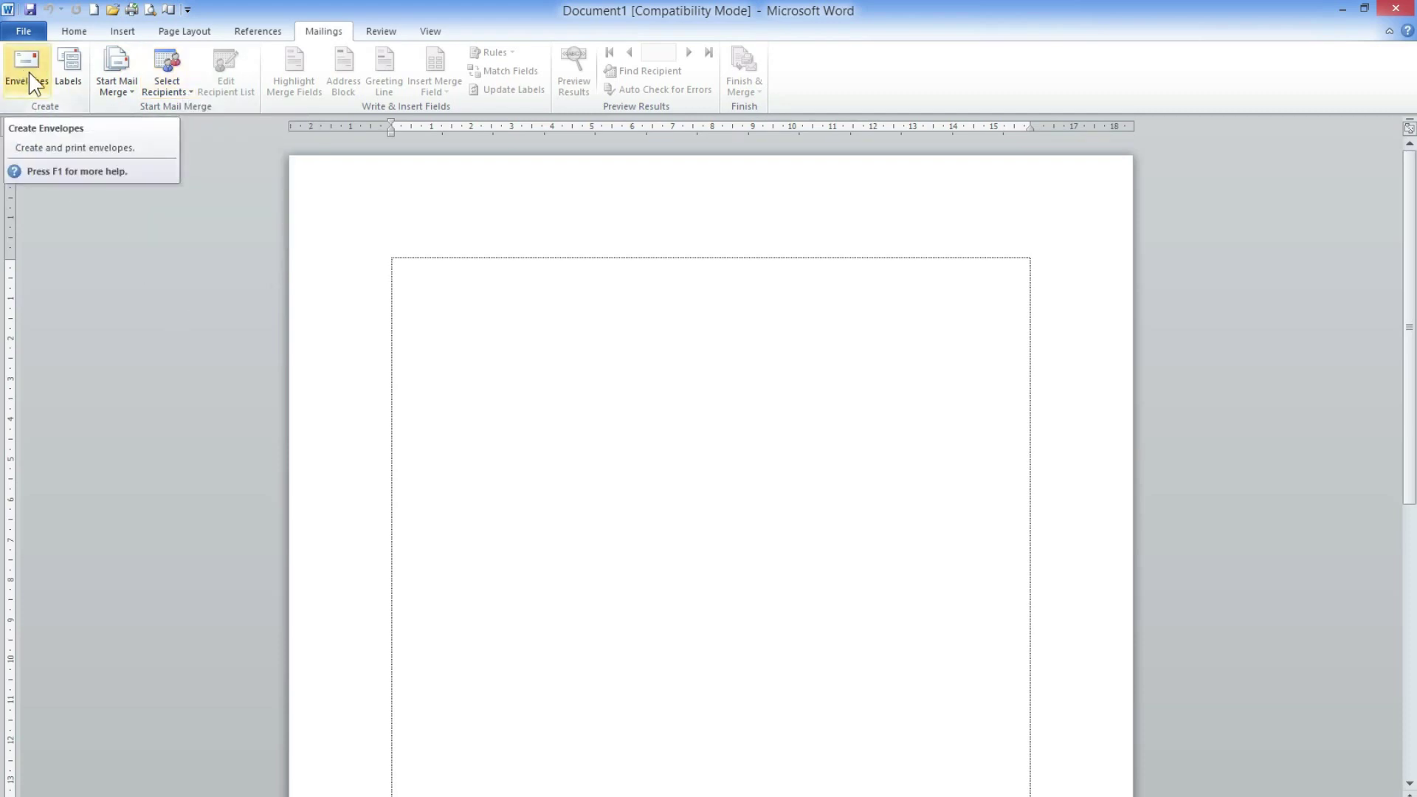
pyautogui.click(135, 98)
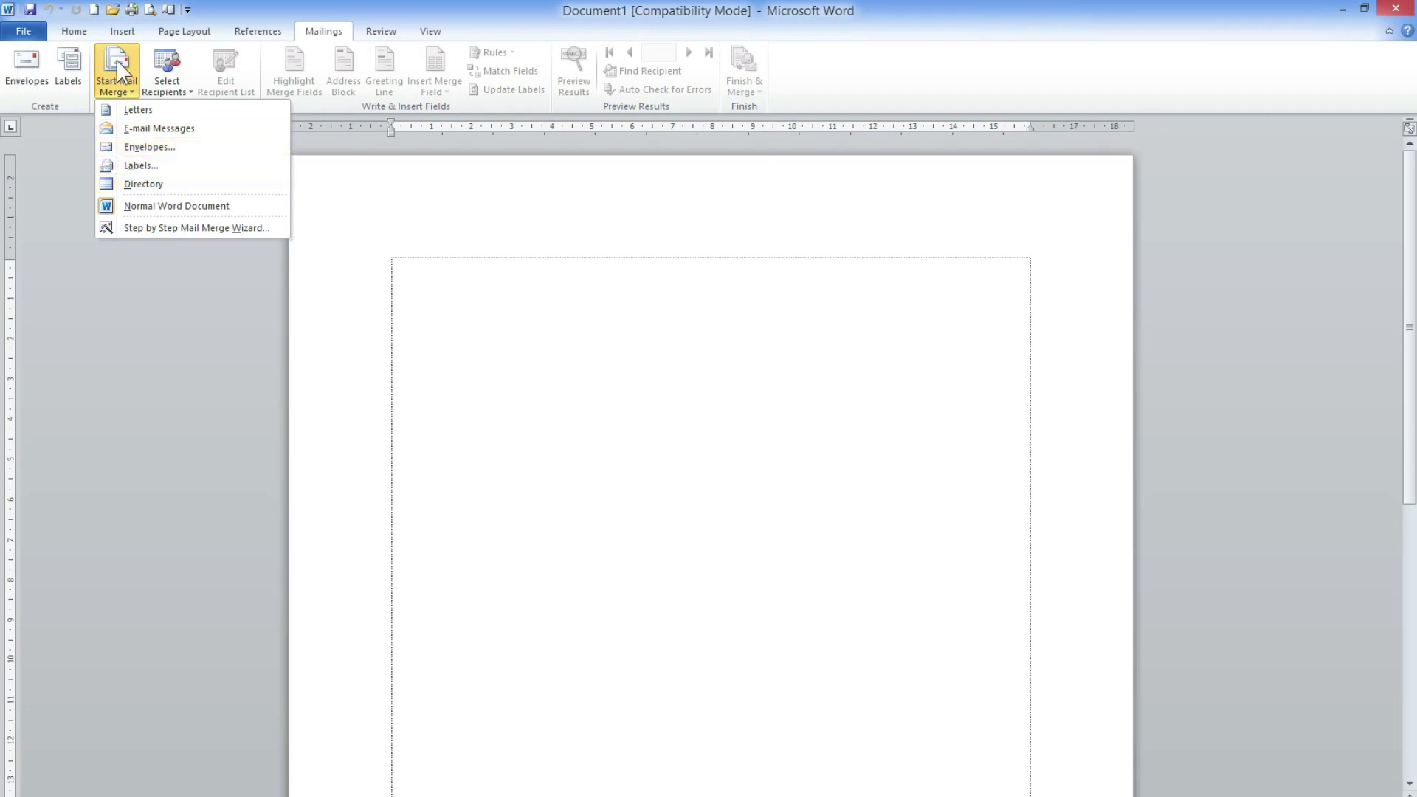
# Step: Lay out the document as a Size 10 envelope using the default Envelope Options
pyautogui.click(134, 95)
pyautogui.click(129, 92)
pyautogui.click(147, 149)
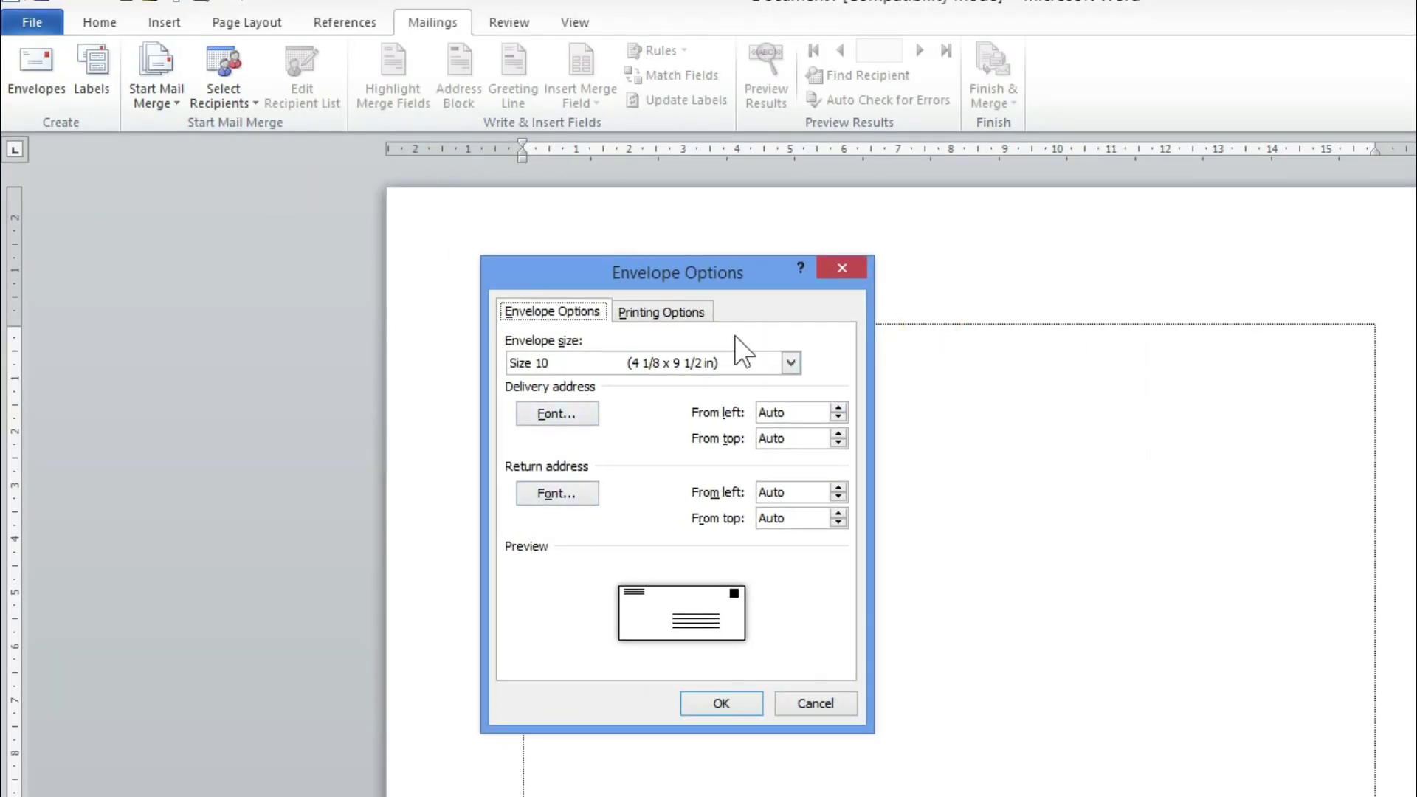
pyautogui.click(695, 700)
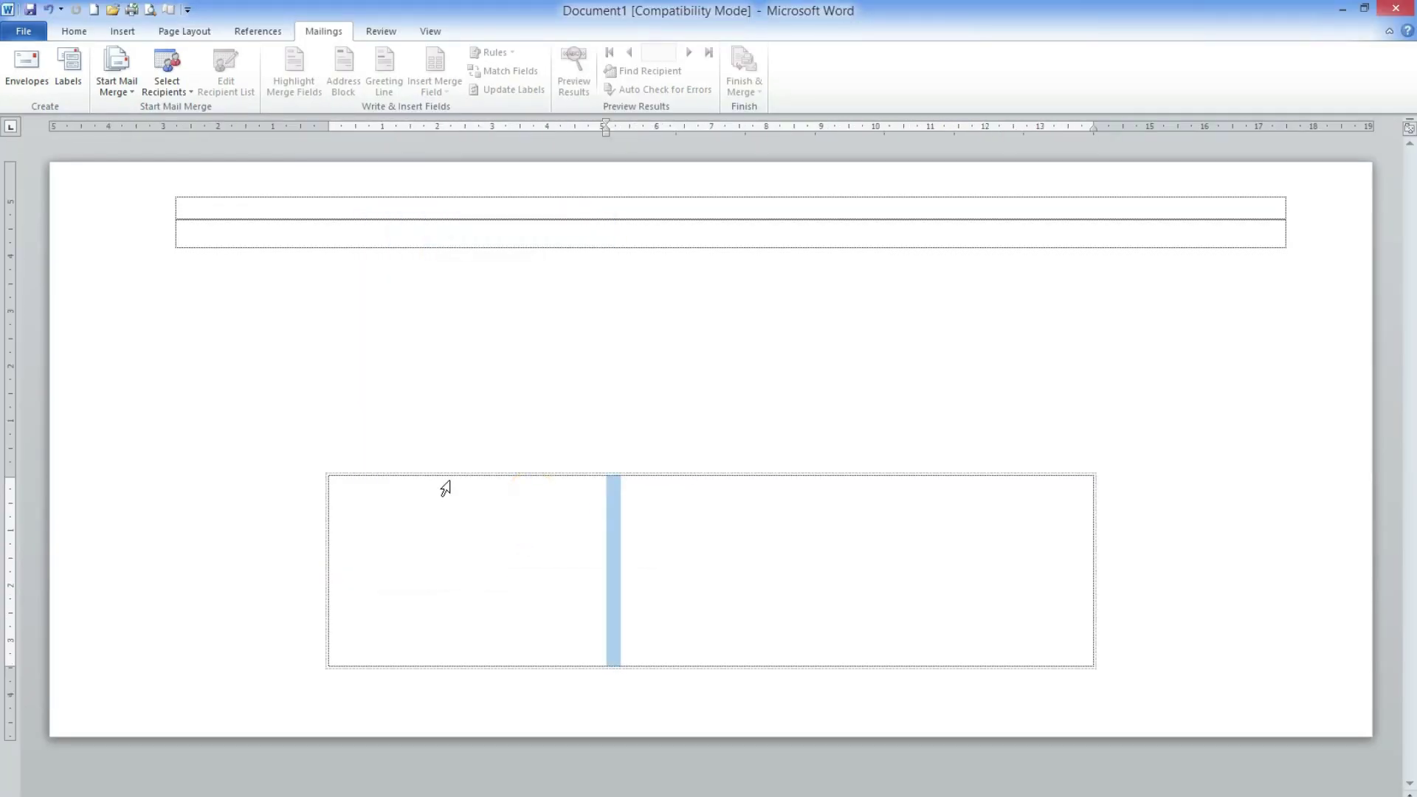
# Step: Select the envelope's delivery address frame and delete it
pyautogui.click(452, 474)
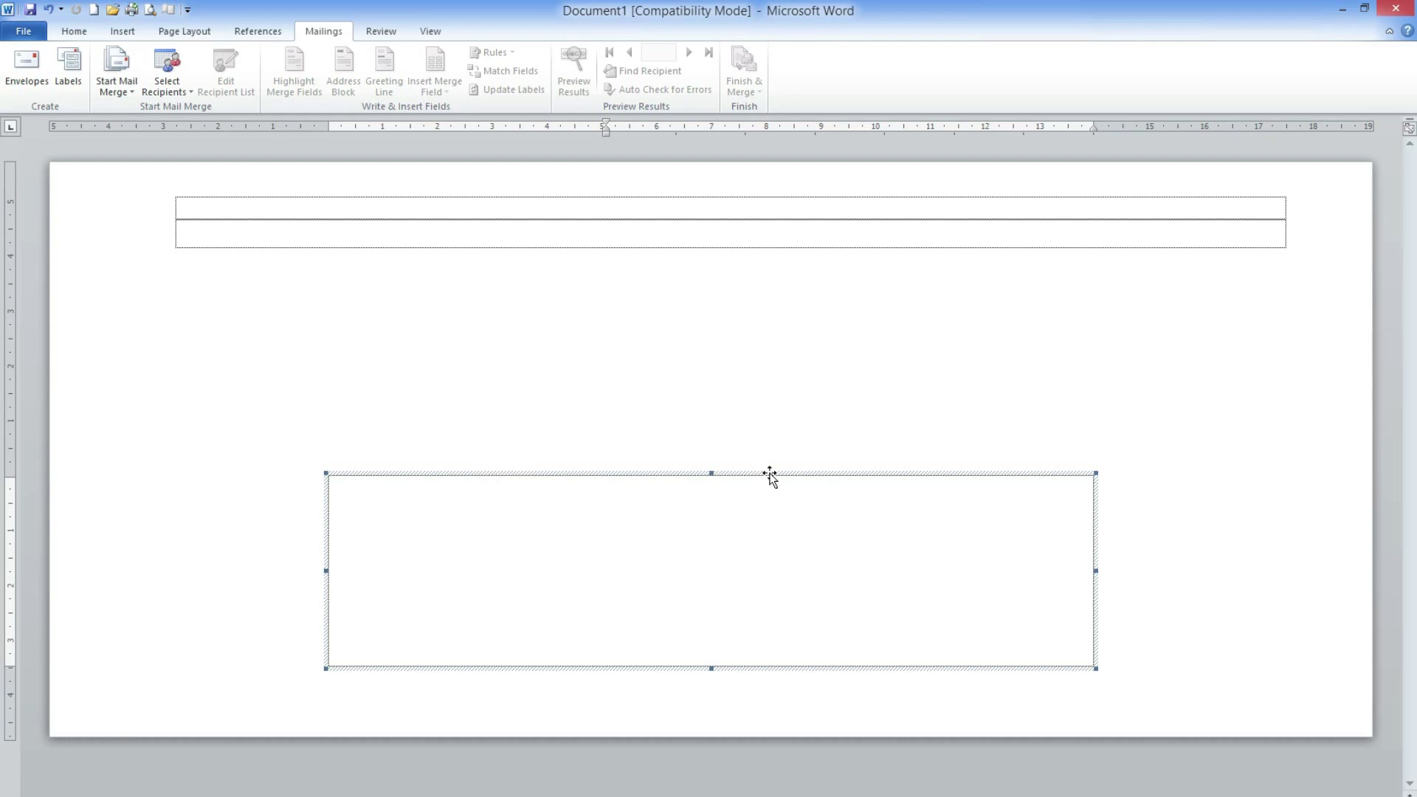
pyautogui.click(803, 397)
pyautogui.click(747, 476)
pyautogui.click(747, 476)
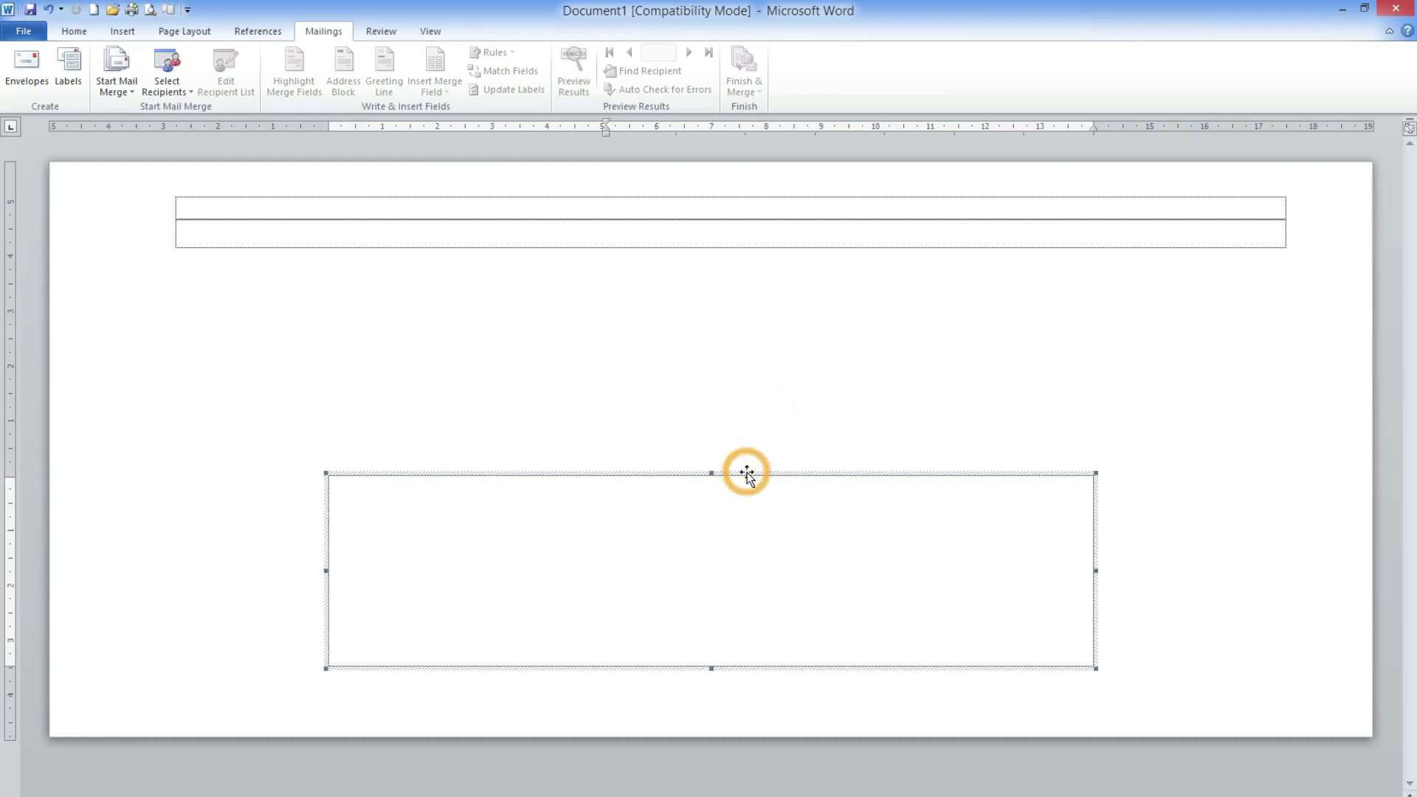
pyautogui.press('Delete')
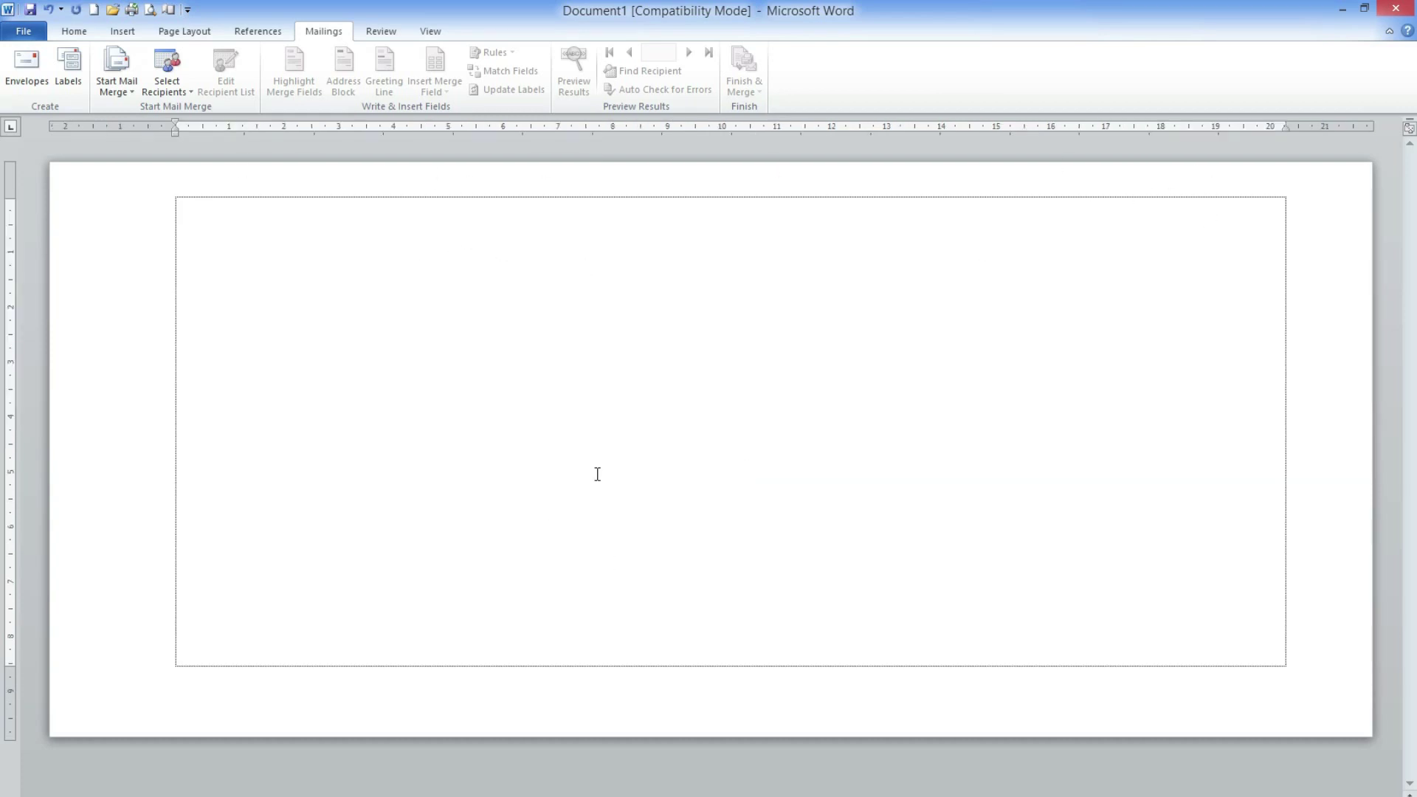
# Step: Type the four letterhead lines, ending with the school address and postcode 34761, and select them
pyautogui.write('PEMERIN')
pyautogui.write('TAH PROPI')
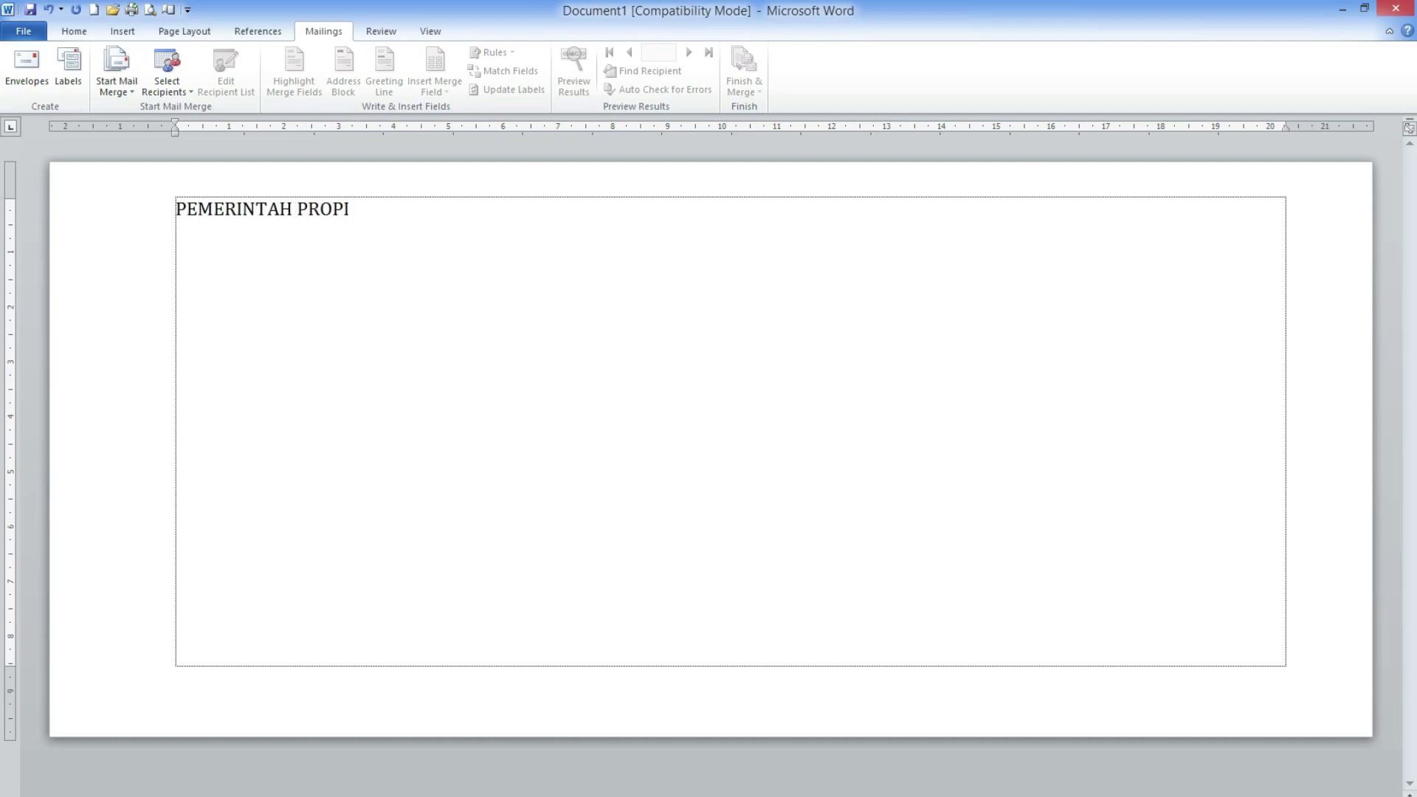
pyautogui.write('NSILAMPUNG')
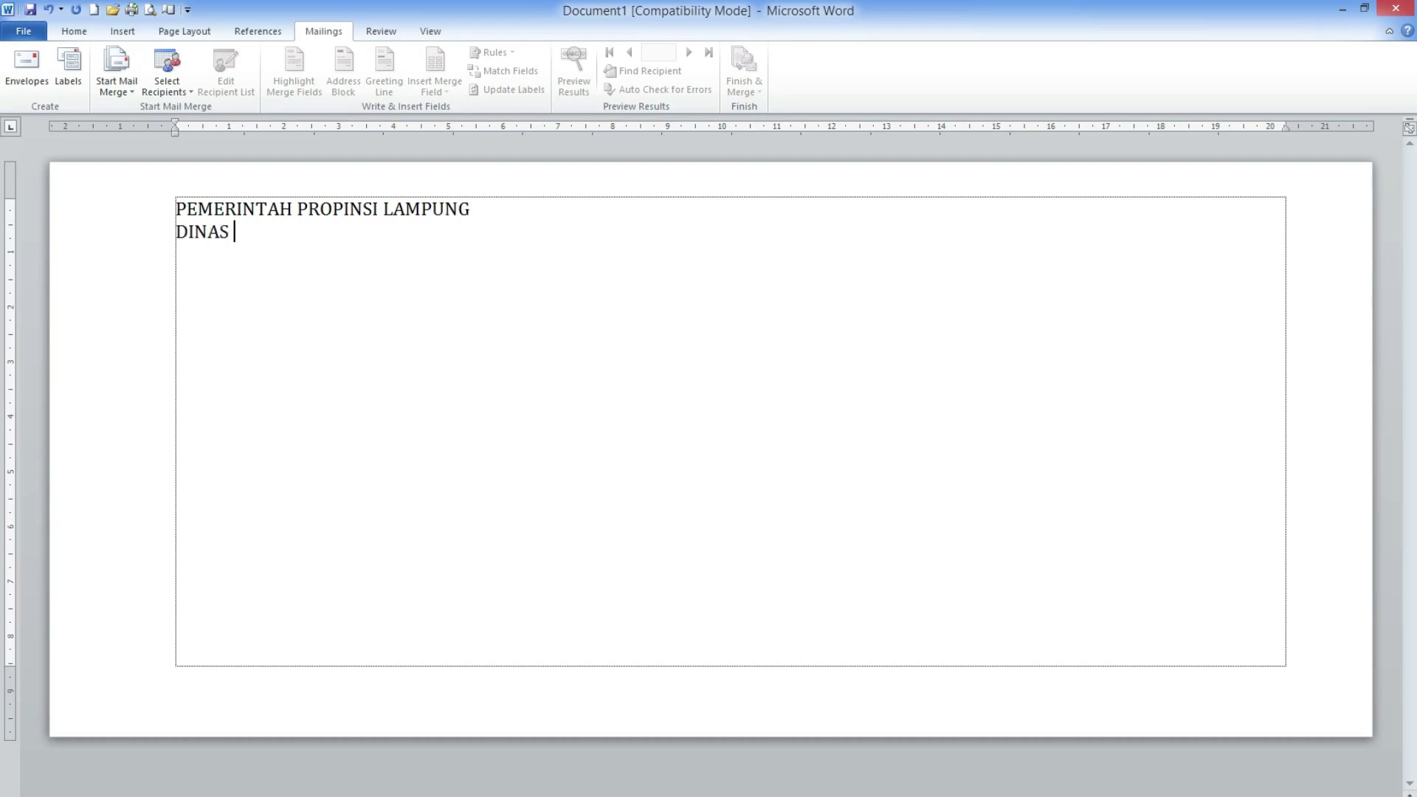
pyautogui.write('PENDIDIKAN')
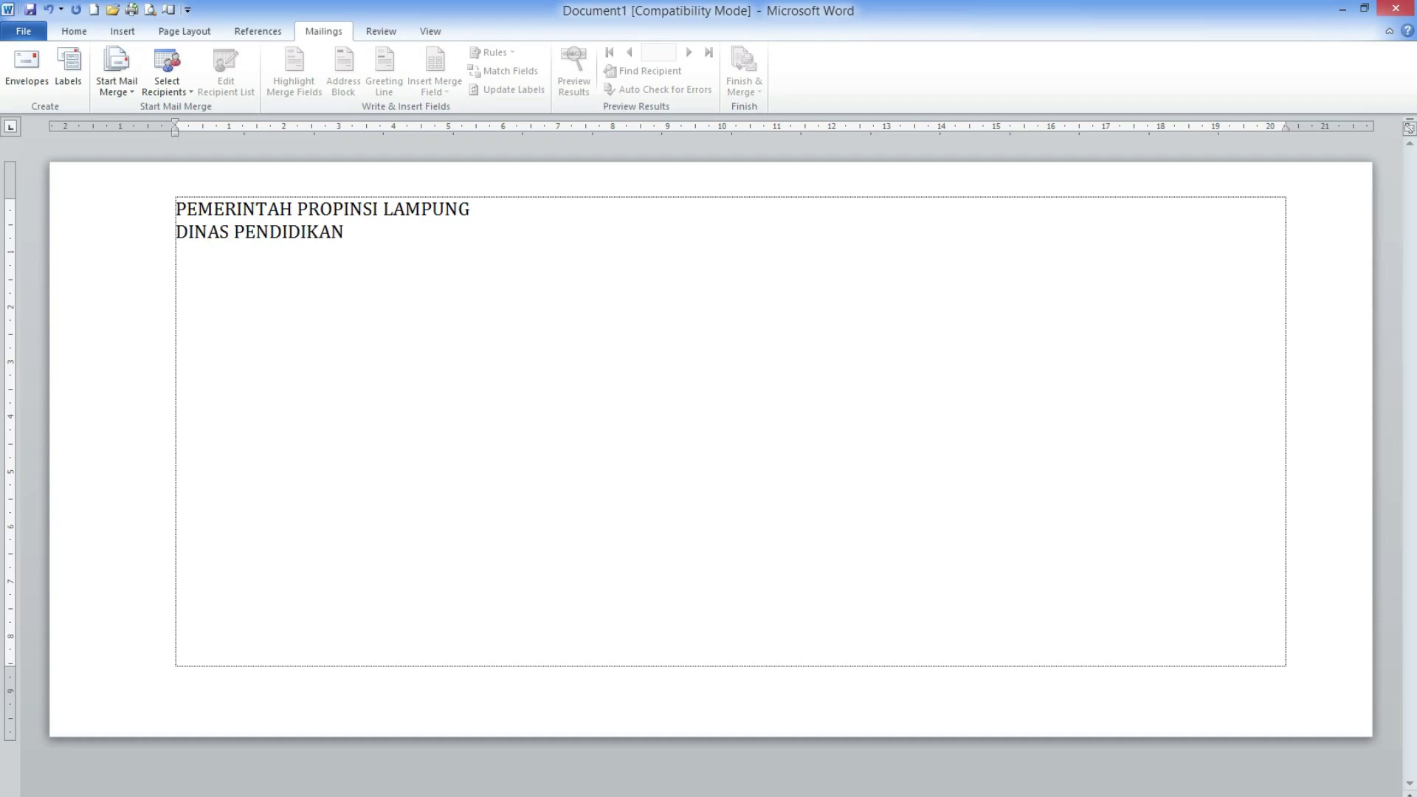
pyautogui.write(' DAN KEBUDAYAAN')
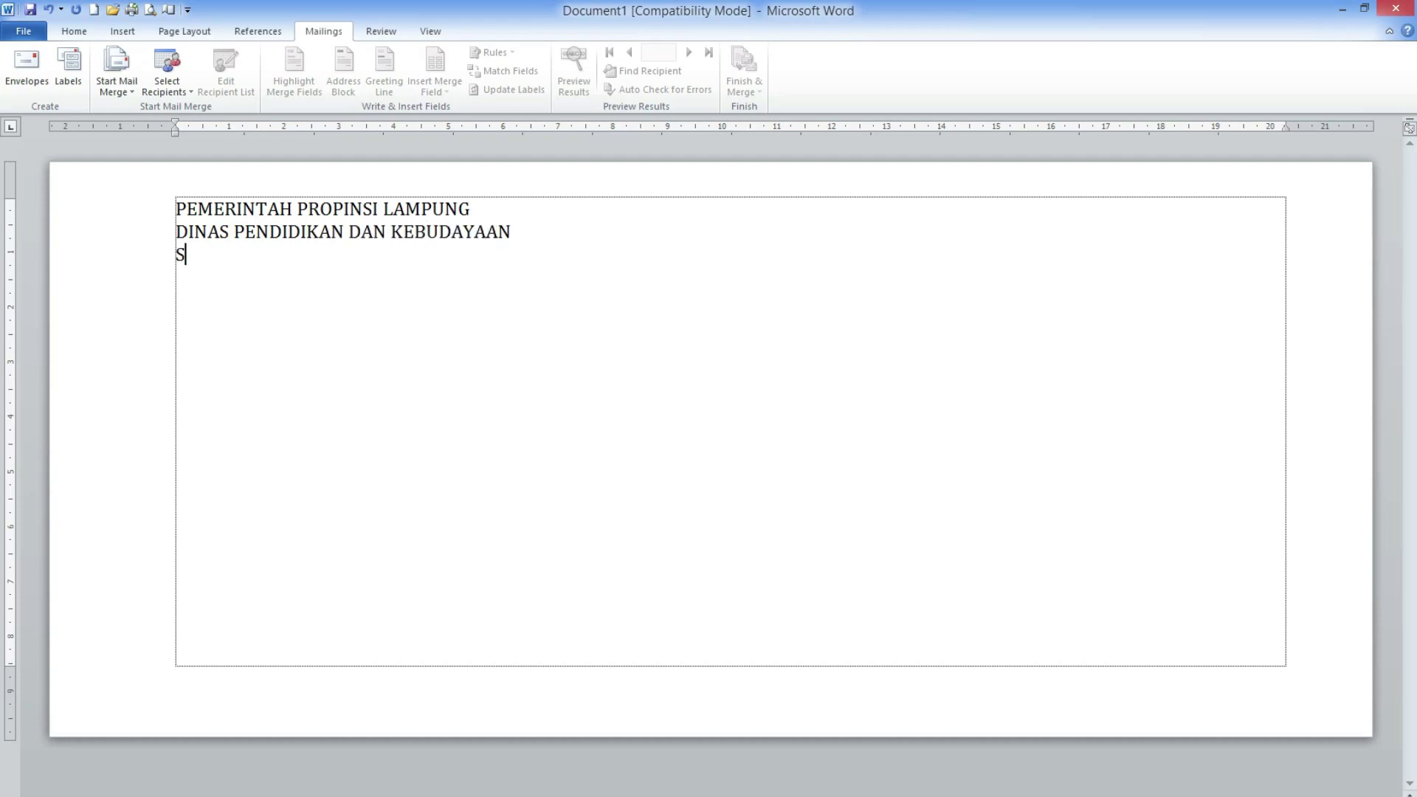
pyautogui.write('OLAH MENENG')
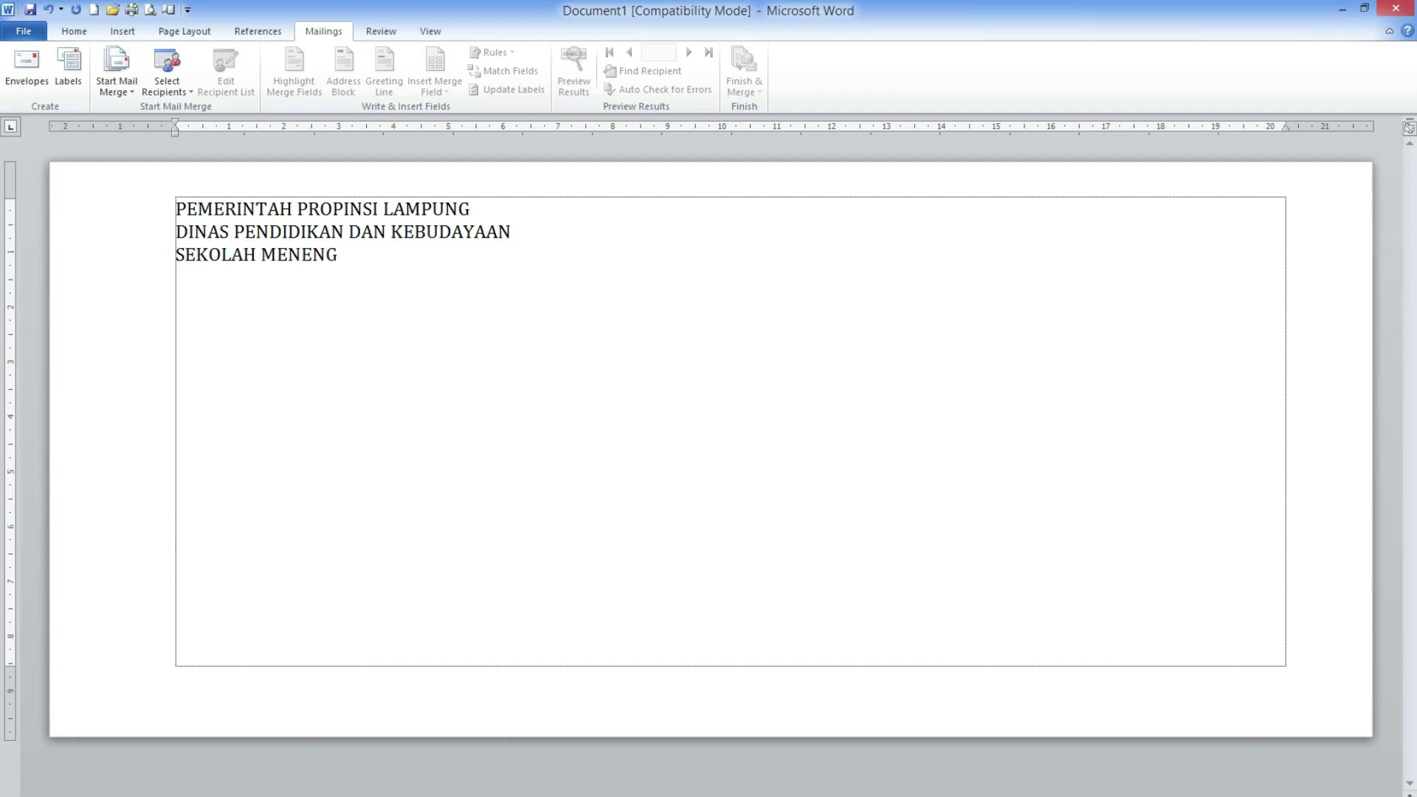
pyautogui.write('AH KEJU')
pyautogui.write('RUAN NEGERI')
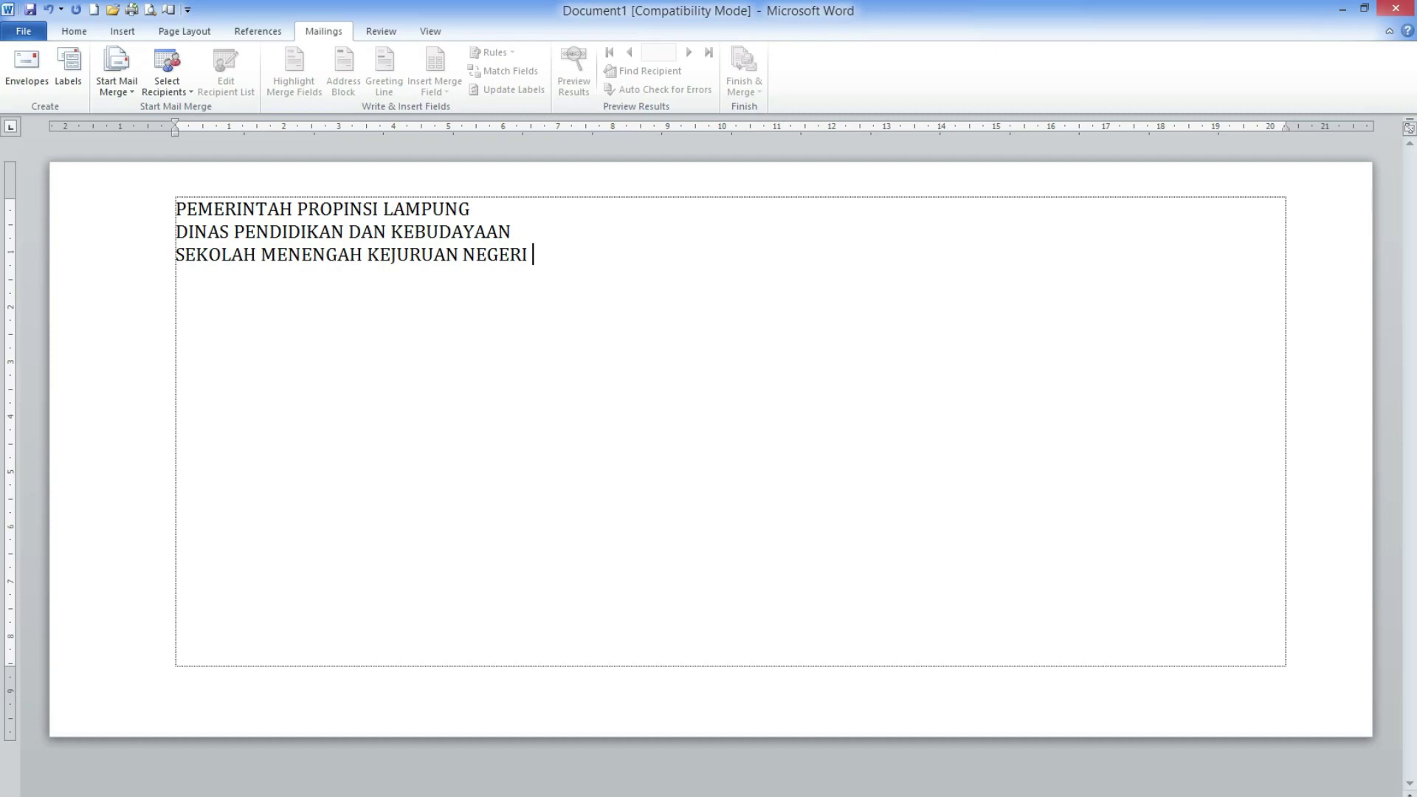
pyautogui.write(' BARADA')
pyautogui.write('Ala')
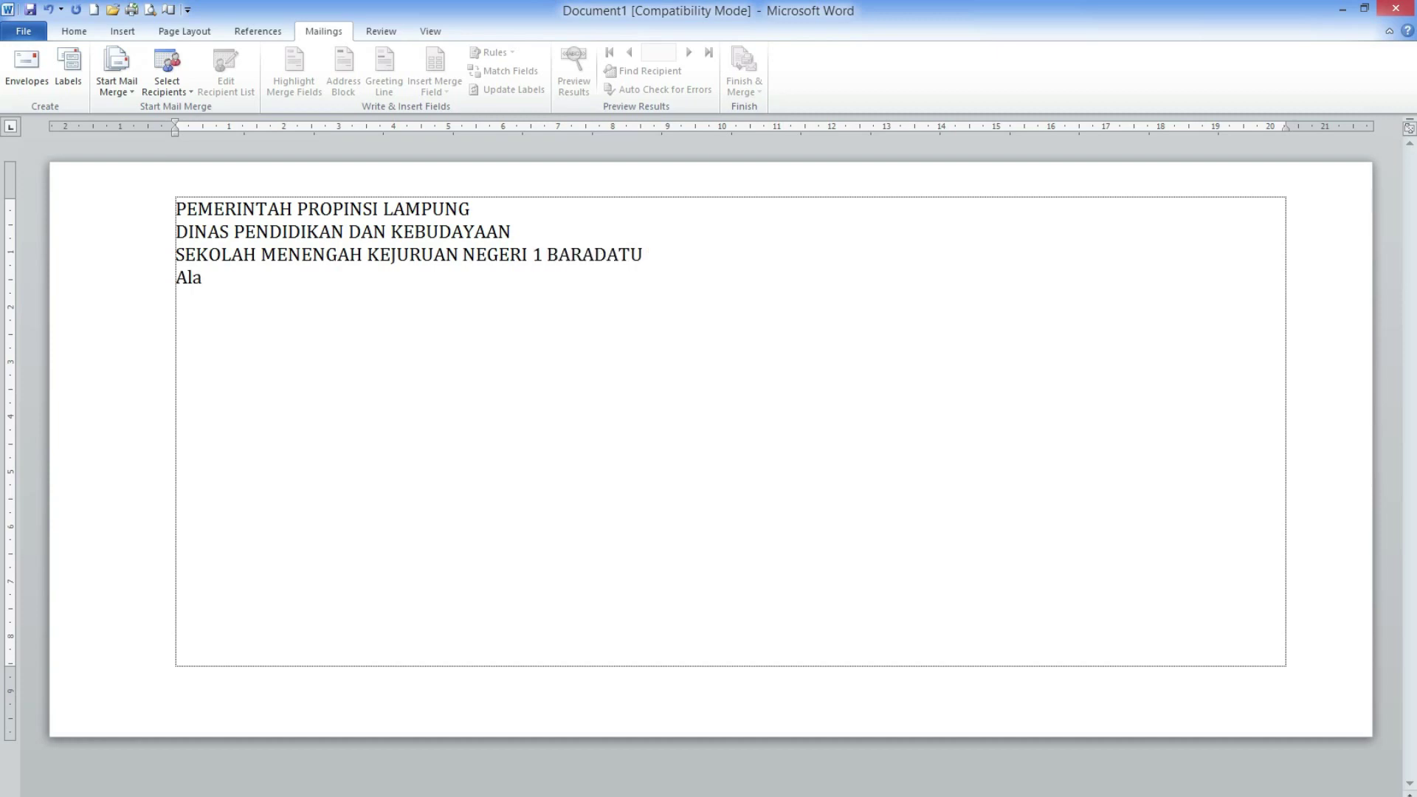
pyautogui.write('mat : Jl.')
pyautogui.write('Lintas Sumate')
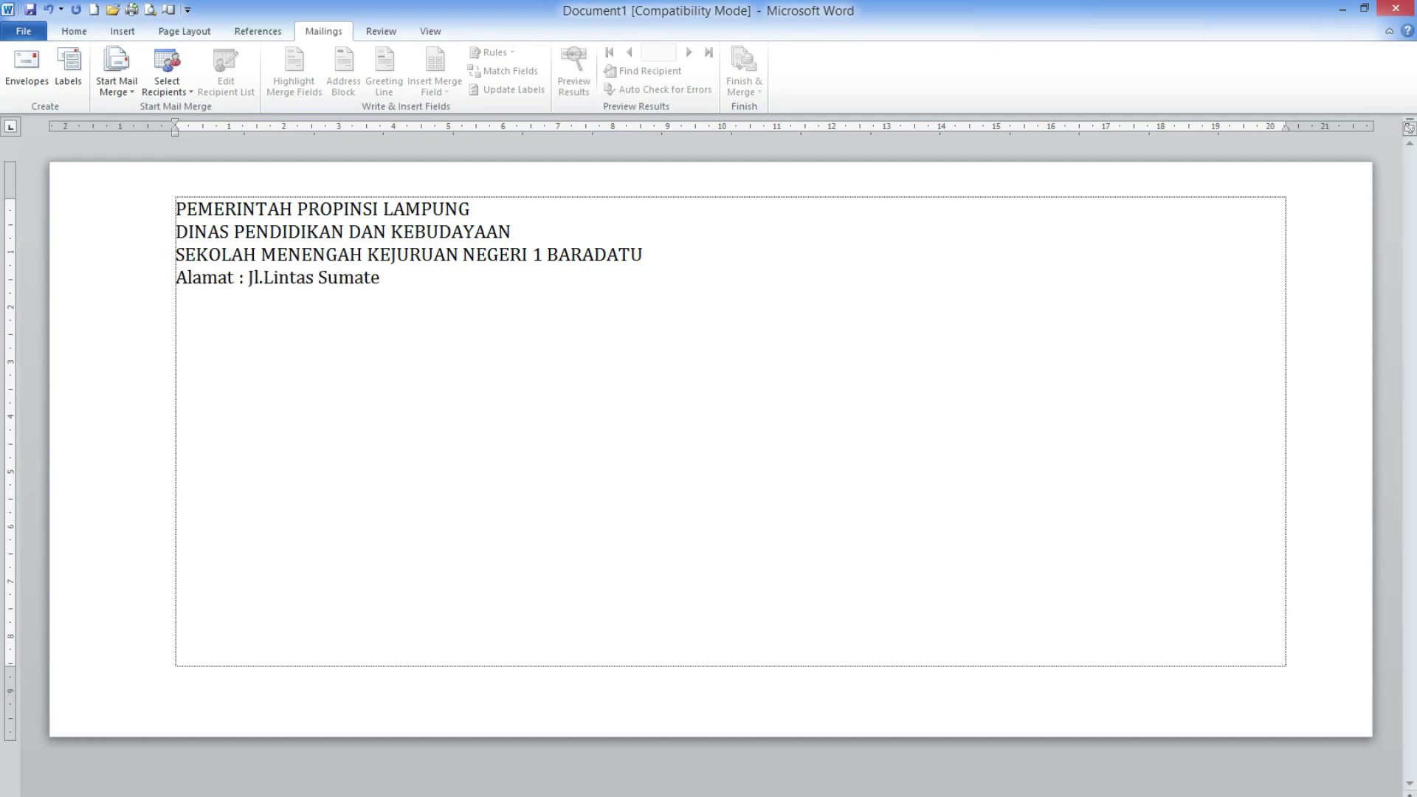
pyautogui.write('ra Kampung C')
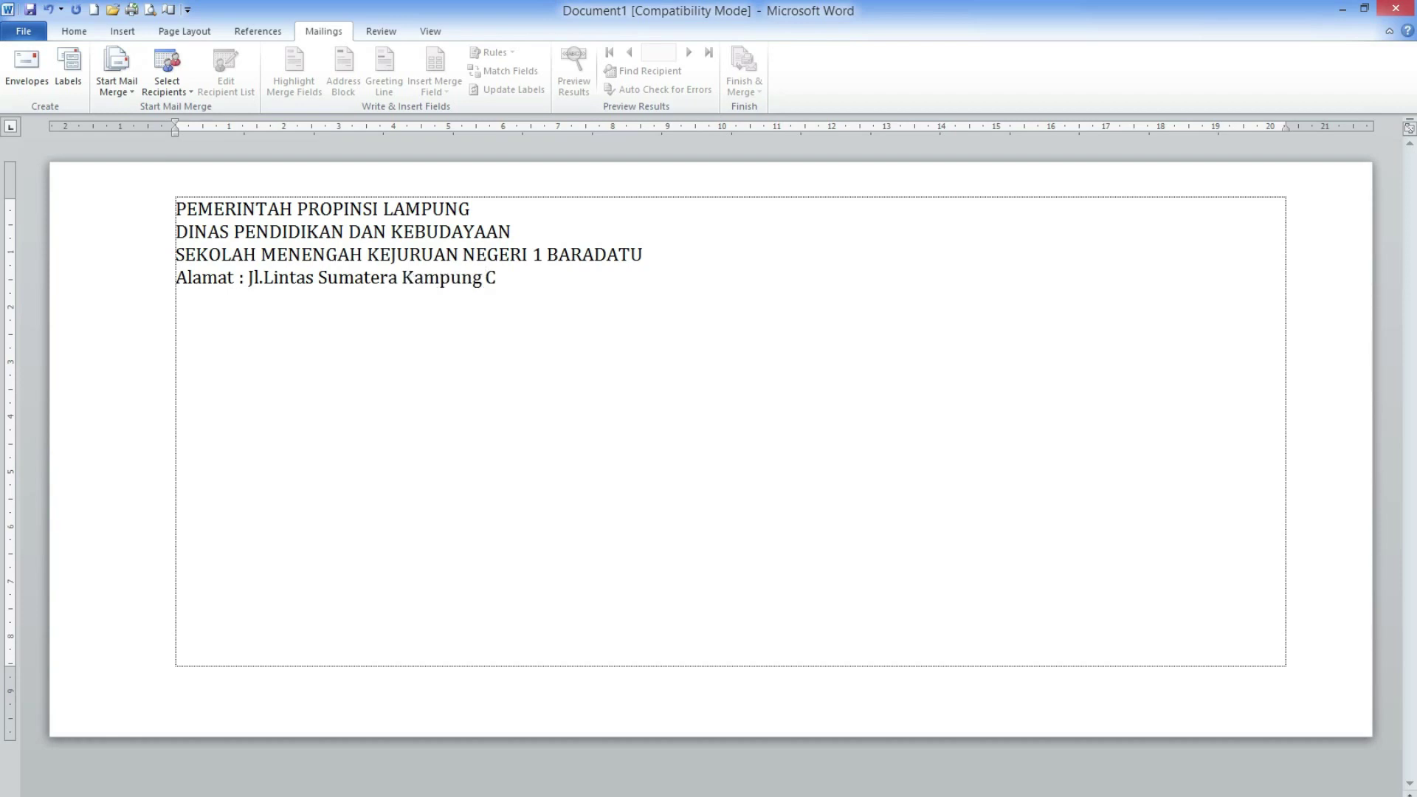
pyautogui.write('ugah KEcamata')
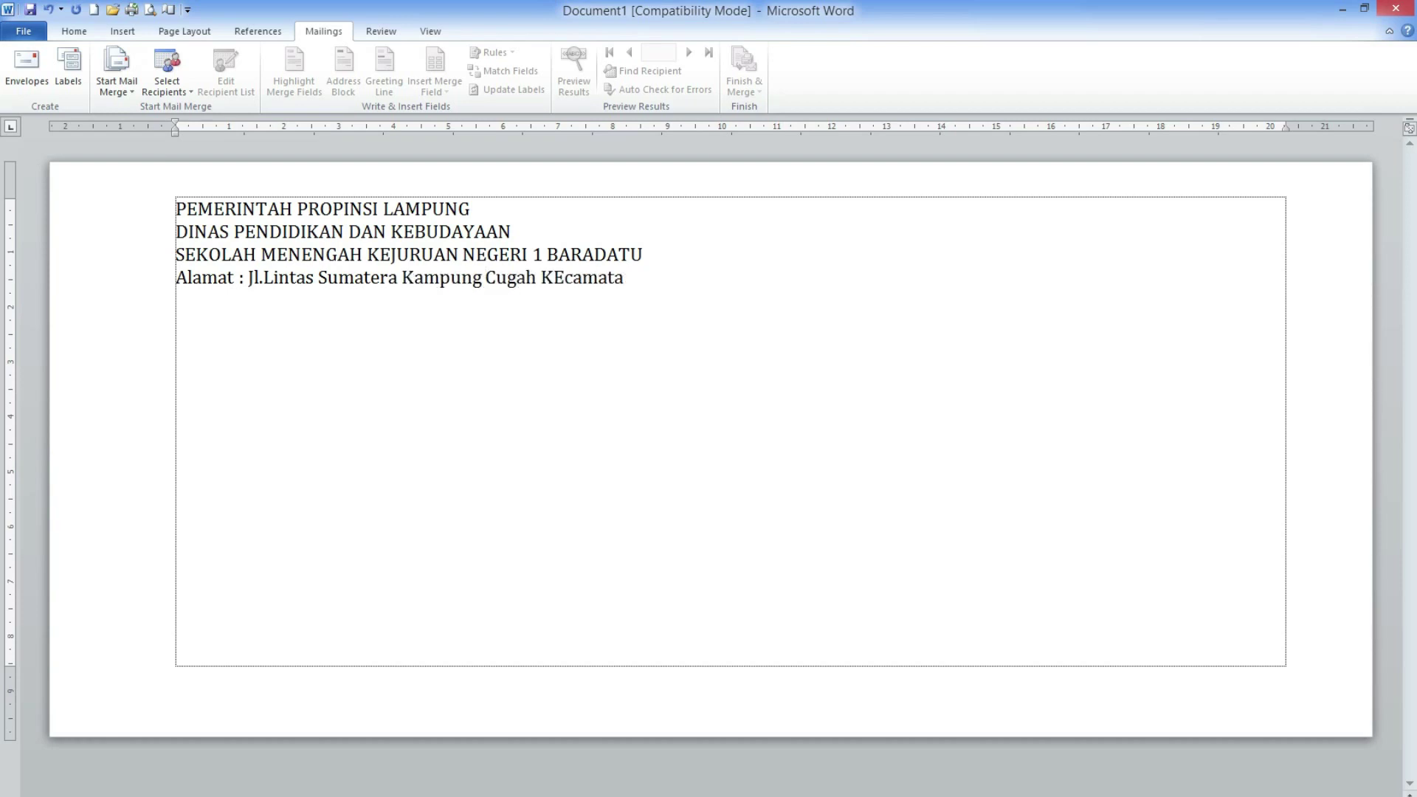
pyautogui.write('n BAatu ')
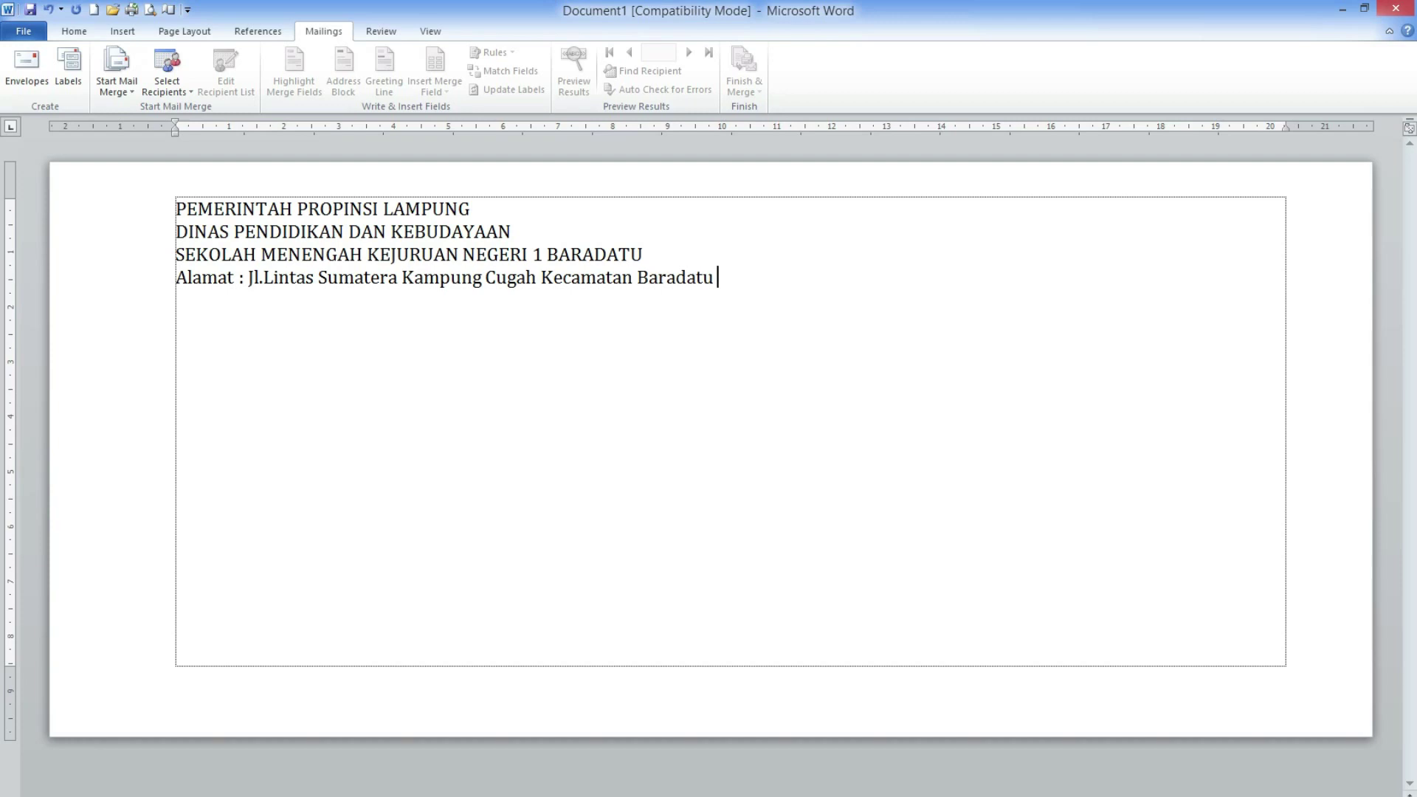
pyautogui.write('Kab. Way ')
pyautogui.write('Kanan K')
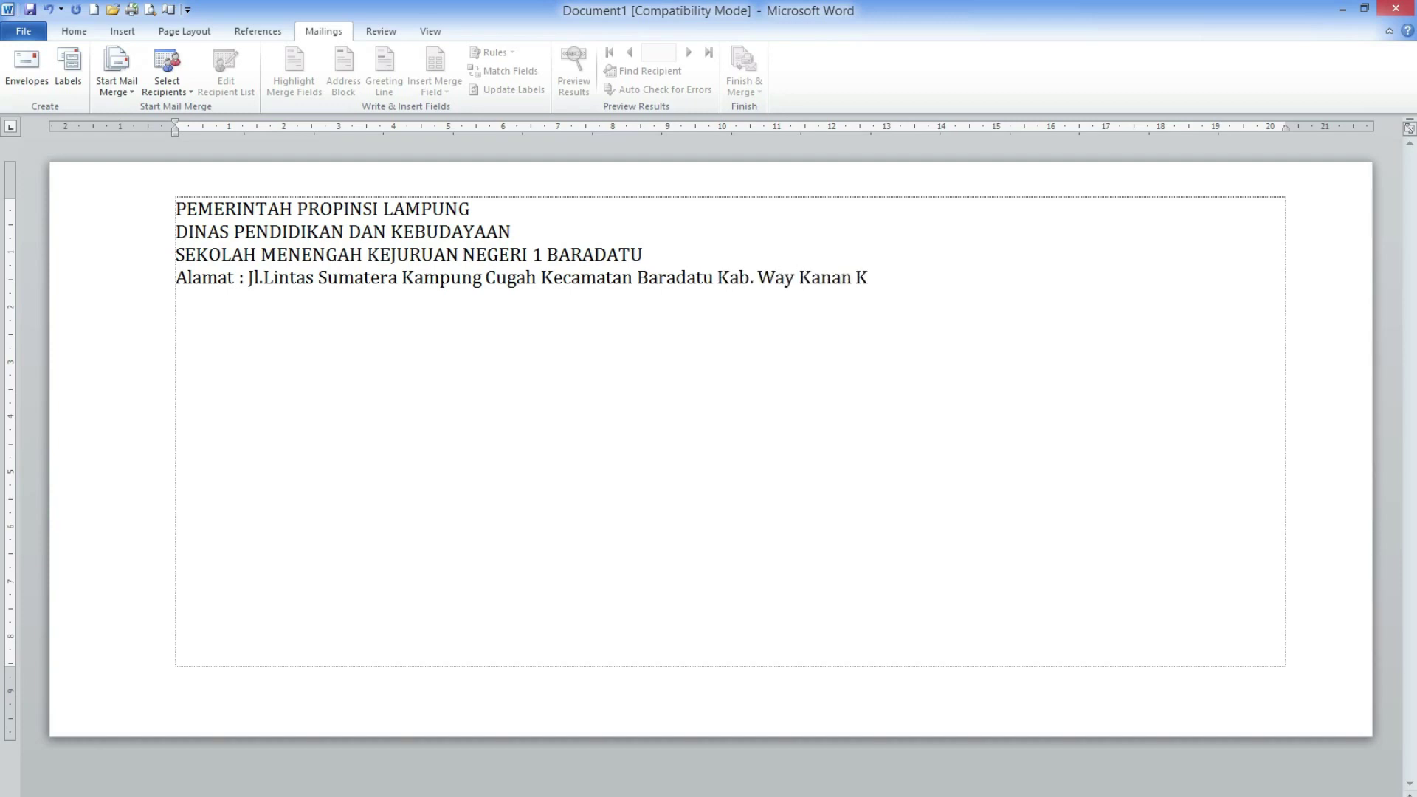
pyautogui.write('p. 34761')
pyautogui.moveTo(158, 215); pyautogui.dragTo(160, 279)
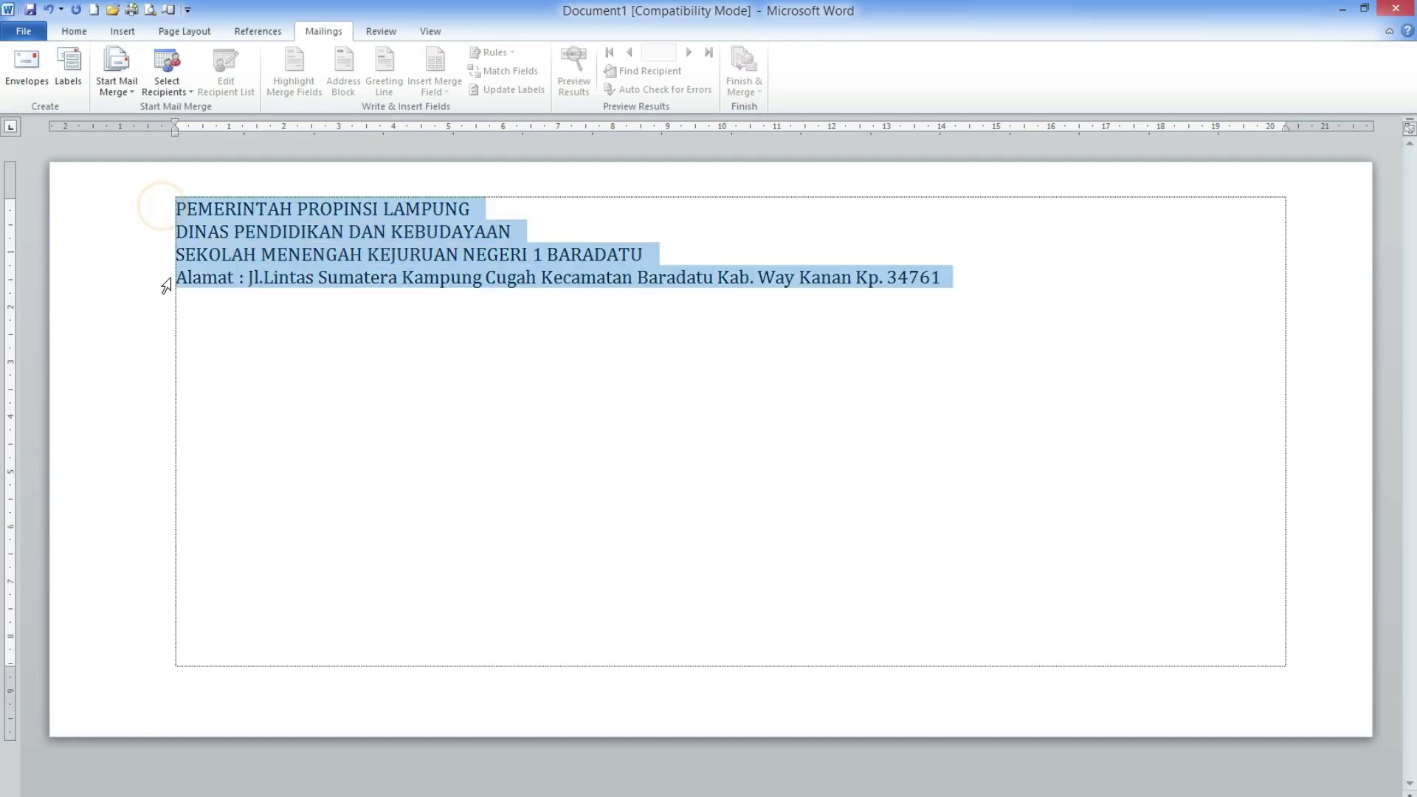
# Step: Center all four letterhead lines on the envelope
pyautogui.click(487, 310)
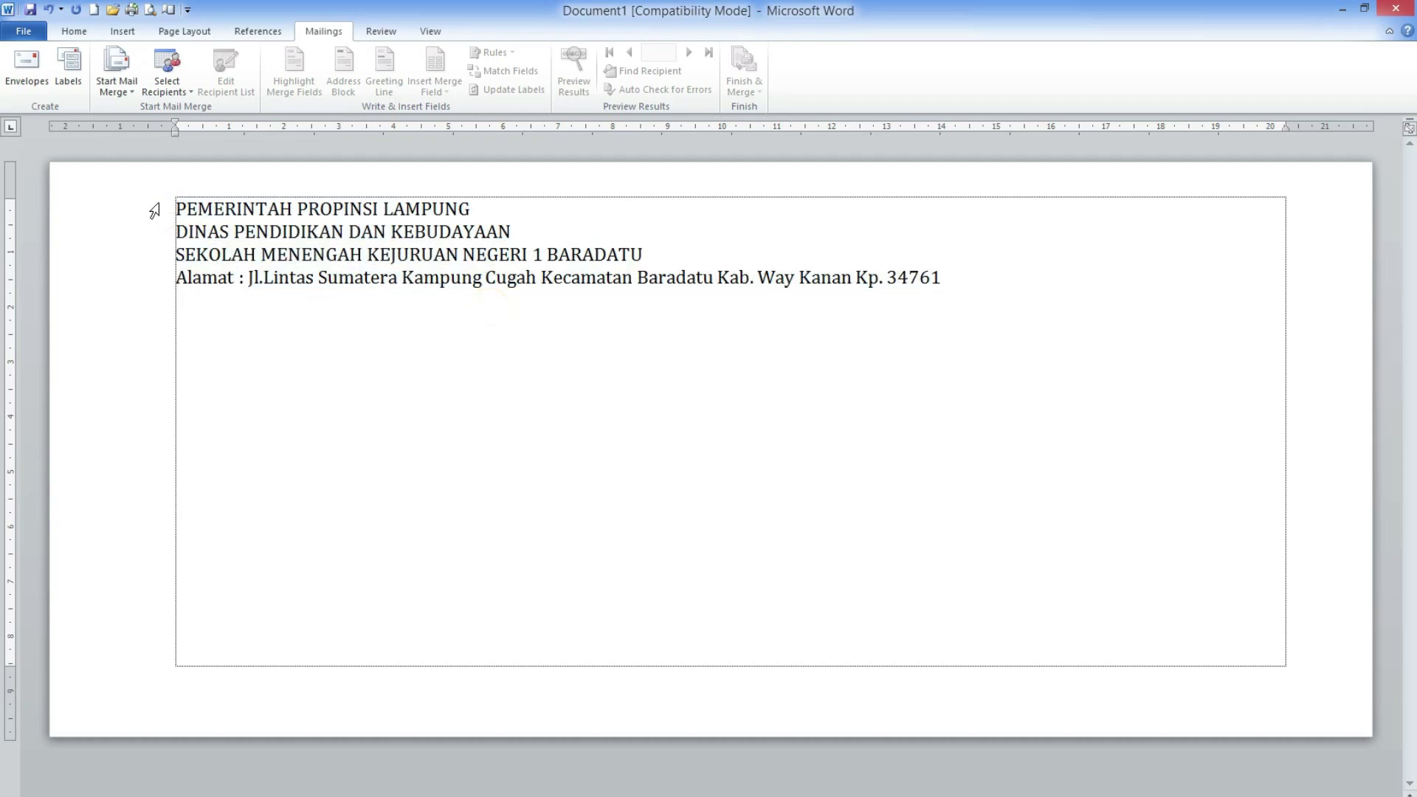
pyautogui.moveTo(158, 202); pyautogui.dragTo(168, 287)
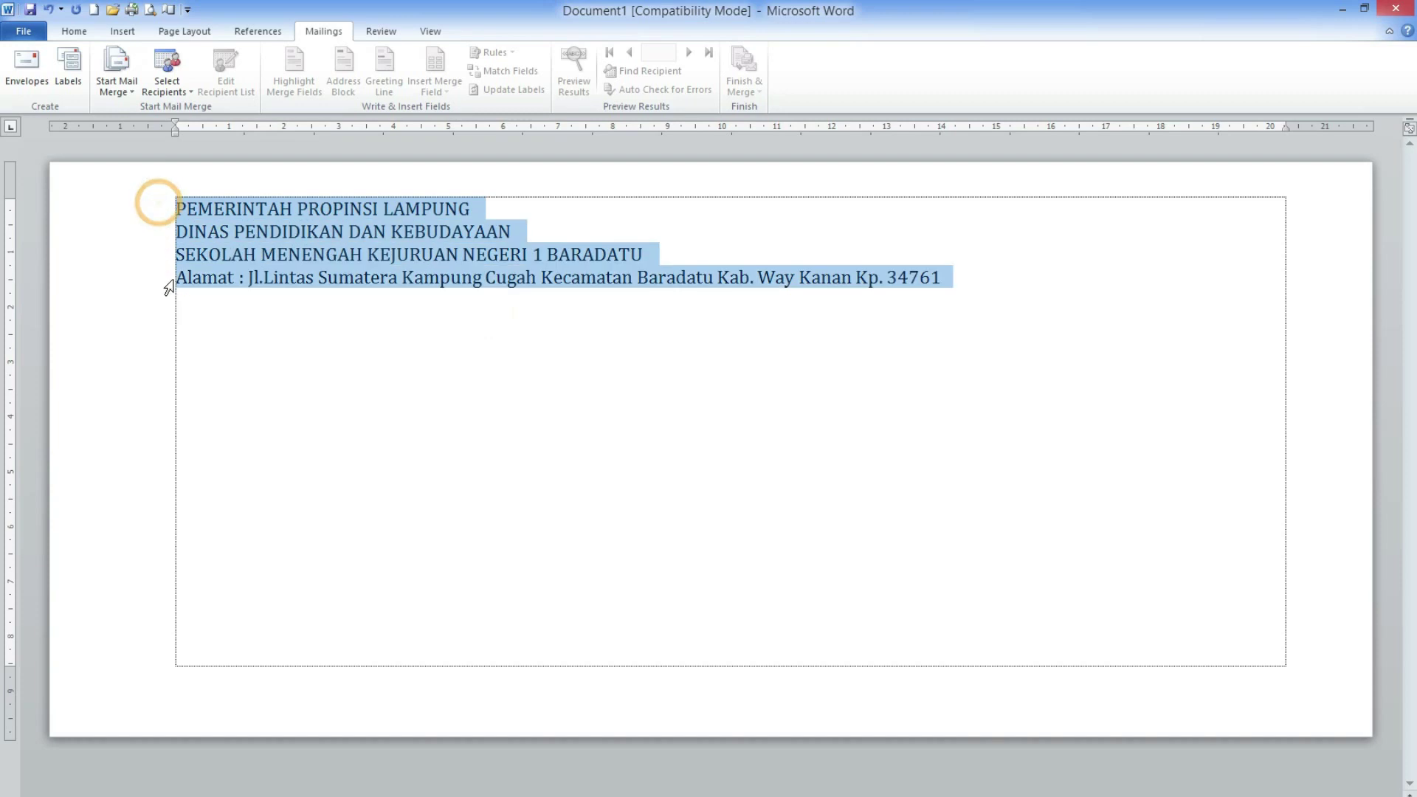
pyautogui.click(74, 31)
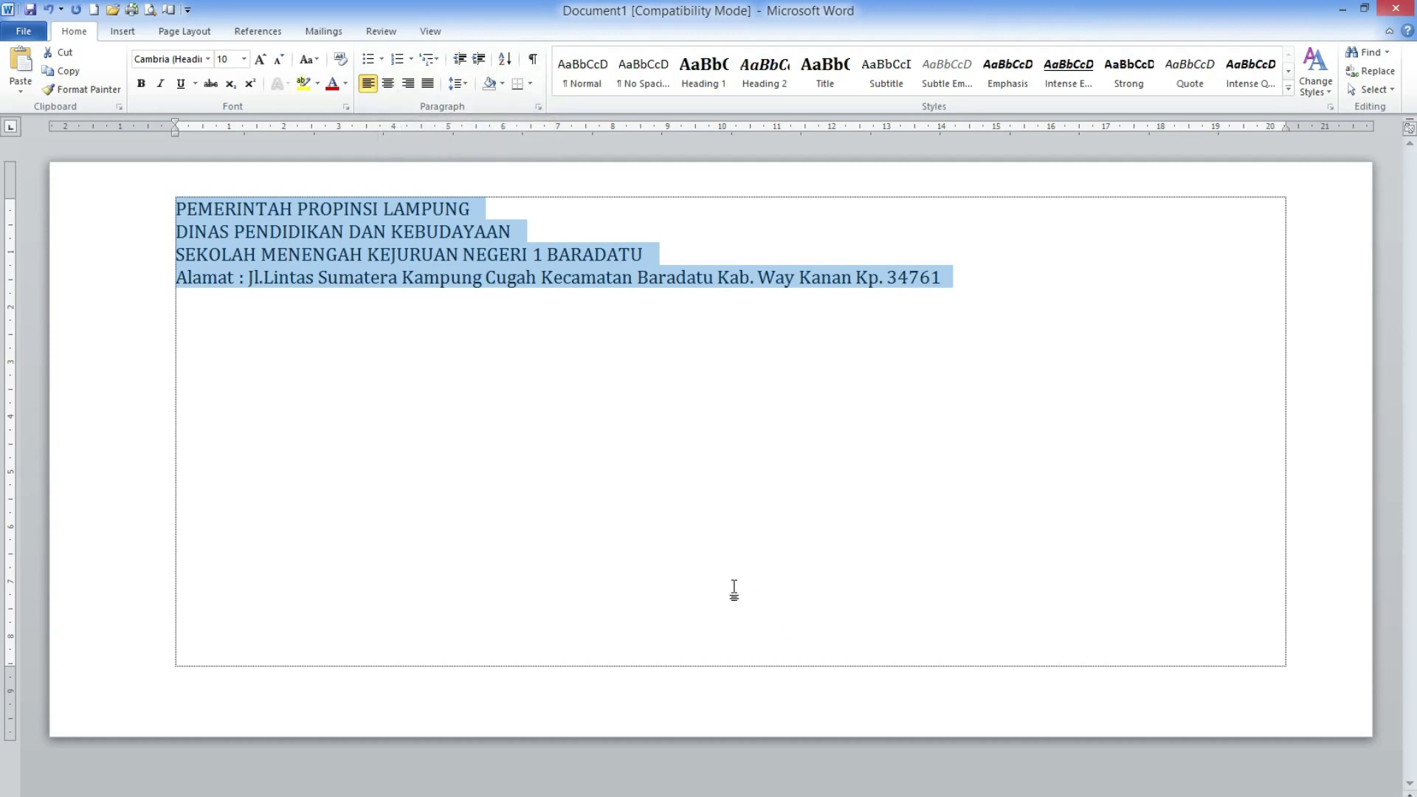
pyautogui.hotkey('ctrl', 'e')
# Step: Set the DINAS line to 12 pt and the SEKOLAH school name line to 14 pt
pyautogui.moveTo(582, 209); pyautogui.dragTo(879, 205)
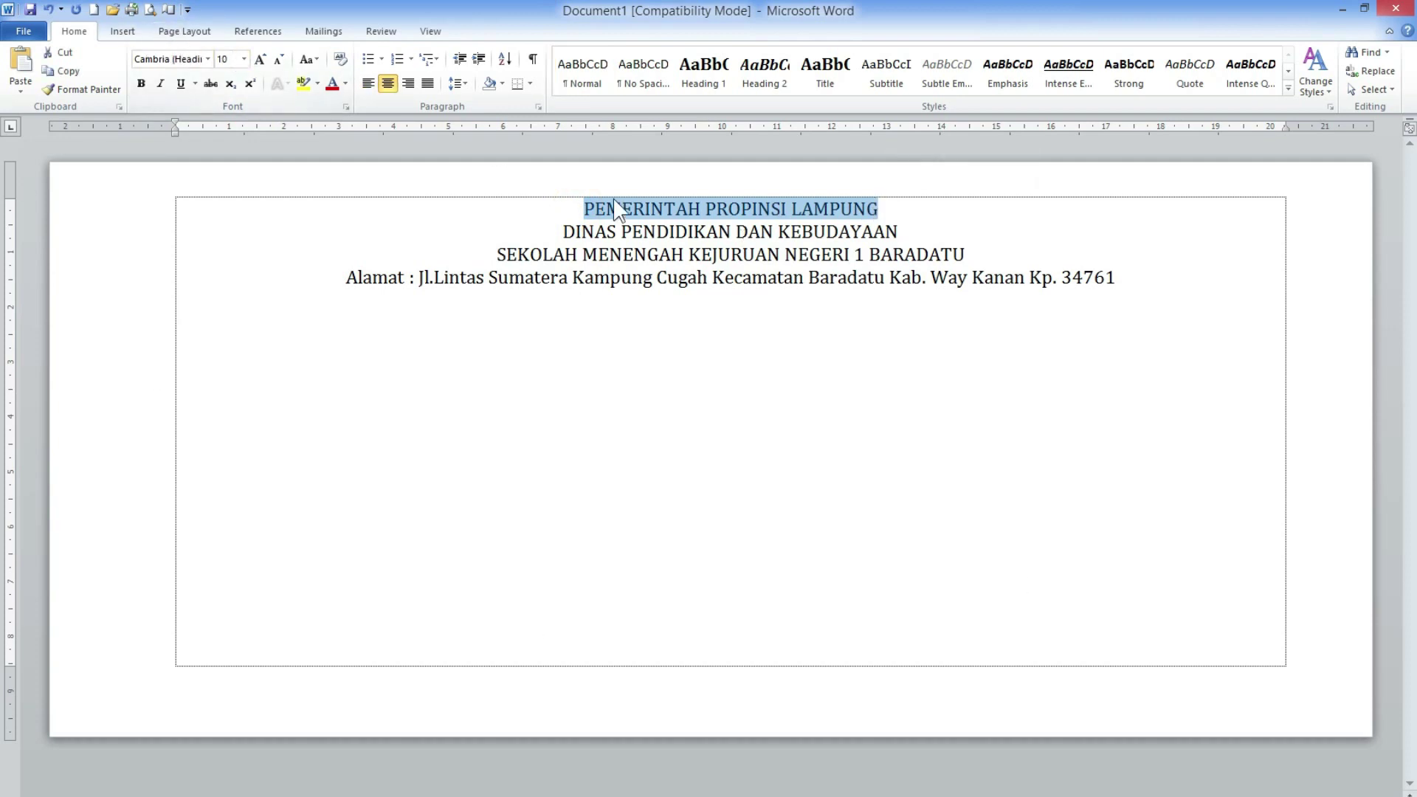
pyautogui.click(244, 59)
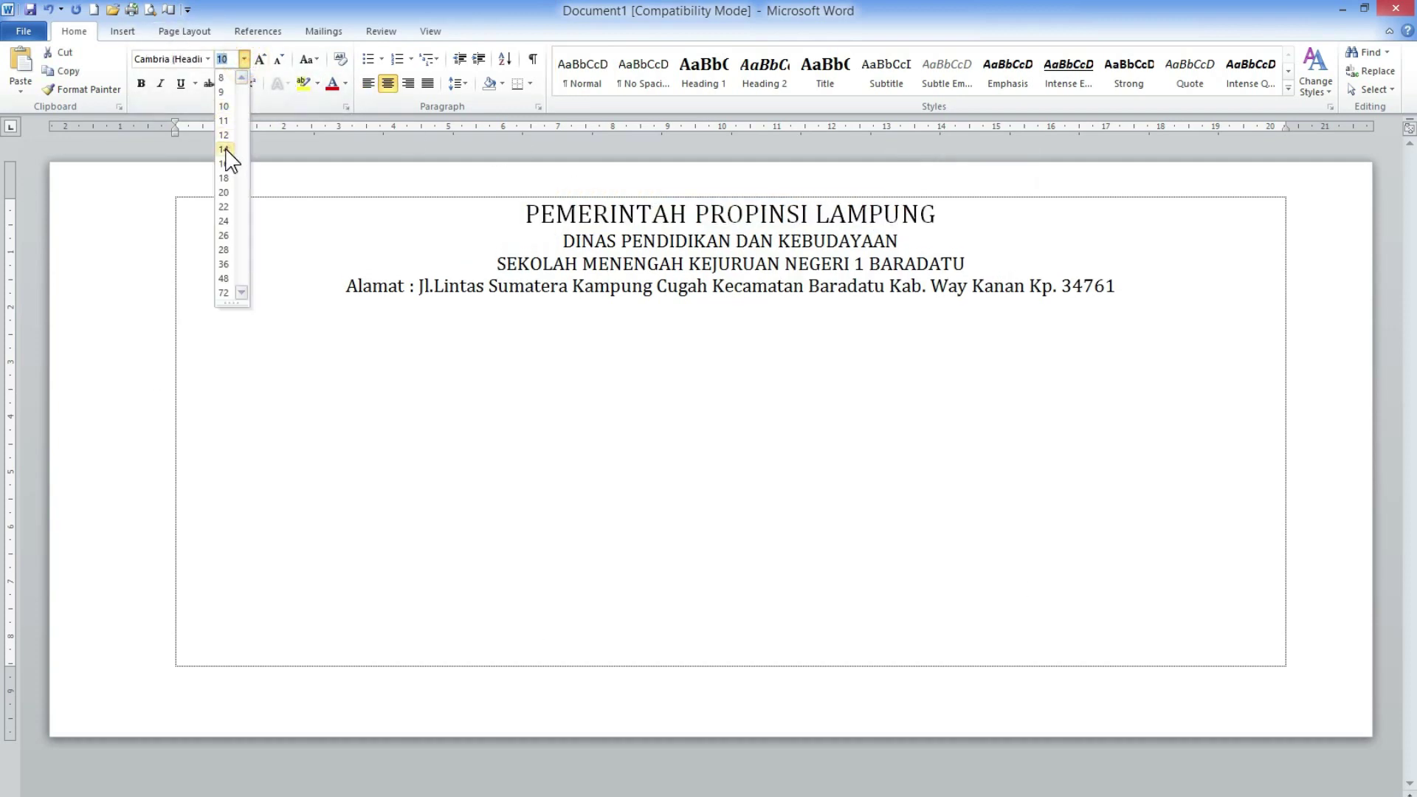
pyautogui.moveTo(563, 240)
pyautogui.mouseDown()
pyautogui.moveTo(746, 263)
pyautogui.moveTo(897, 239)
pyautogui.mouseUp()
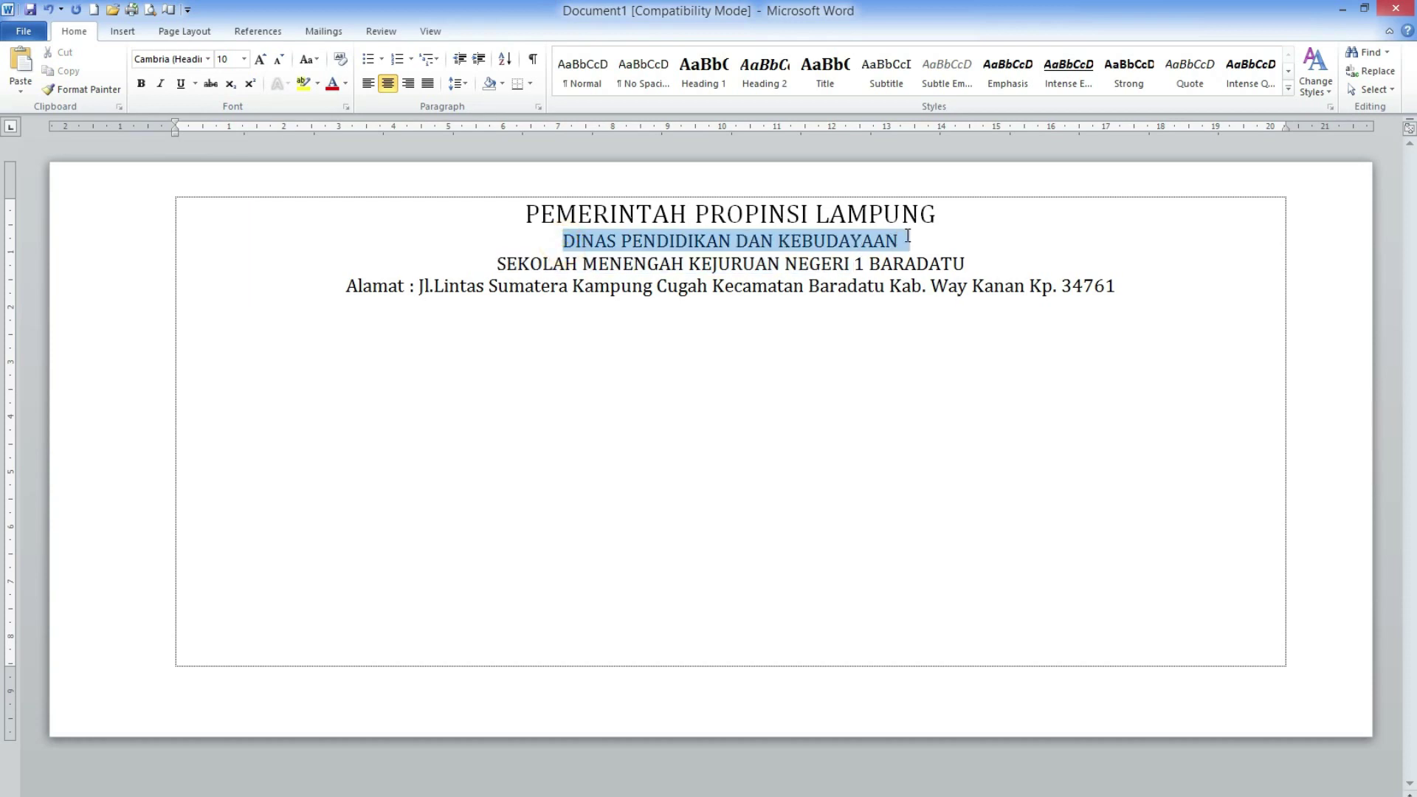
pyautogui.click(243, 59)
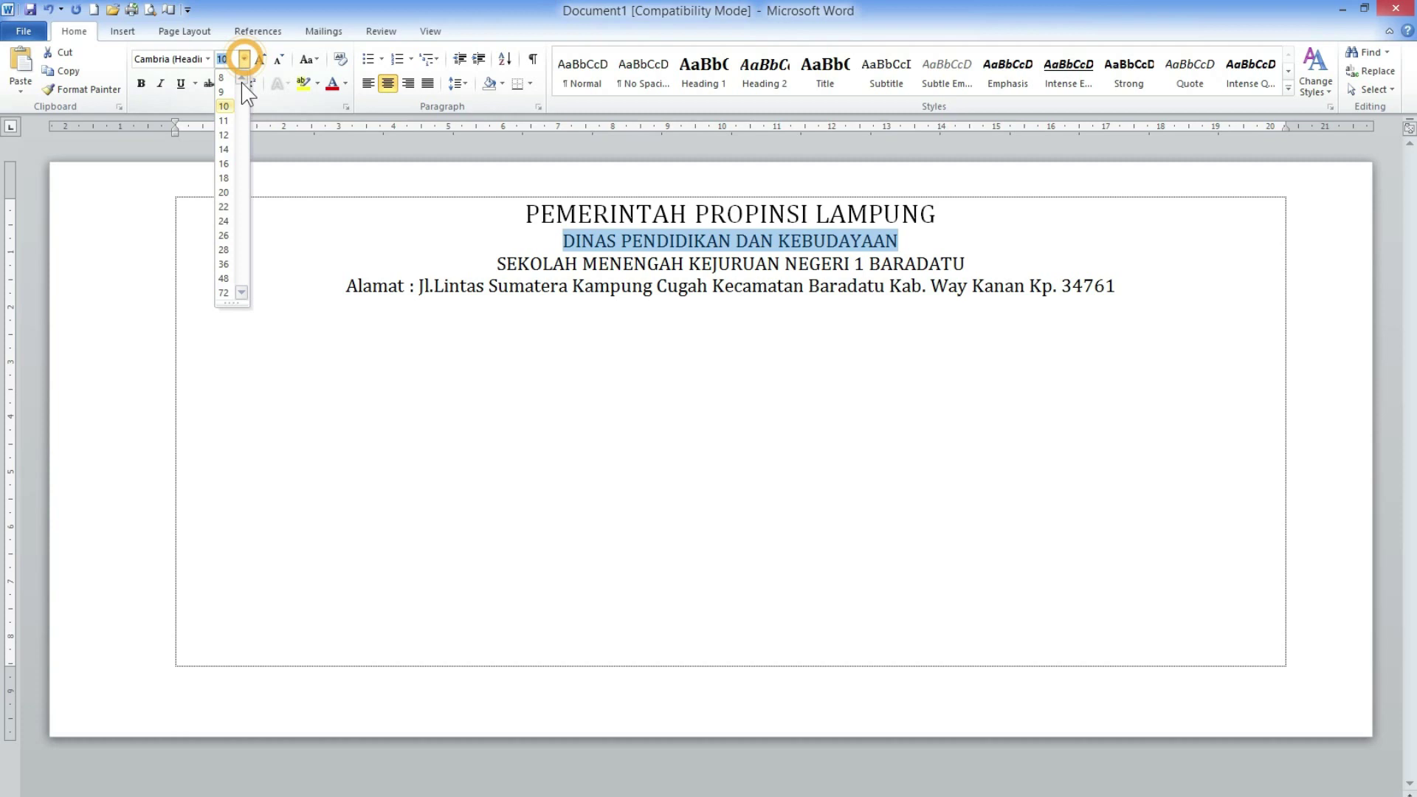
pyautogui.click(223, 135)
pyautogui.moveTo(487, 265); pyautogui.dragTo(965, 267)
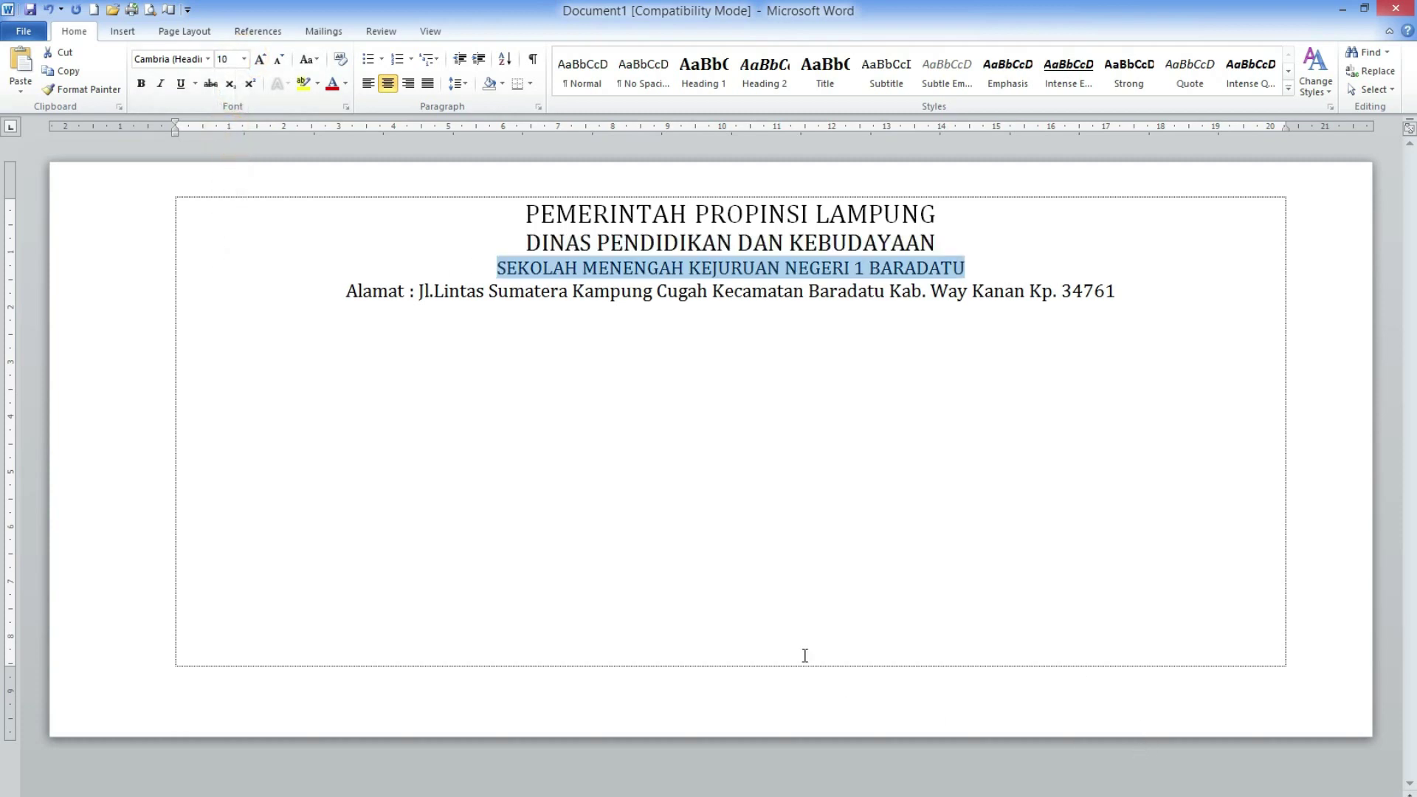
pyautogui.click(244, 59)
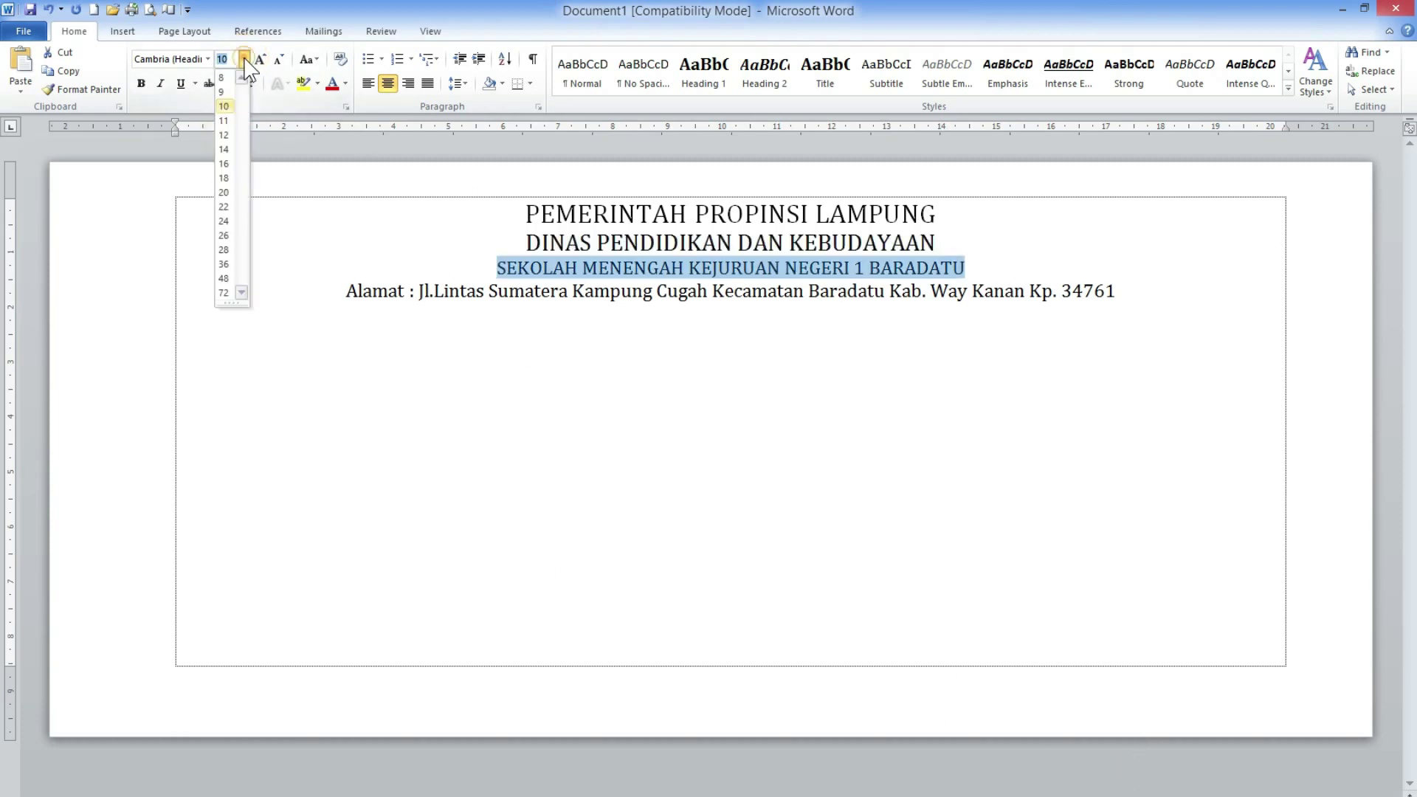
pyautogui.click(226, 150)
# Step: Make the Alamat address line 9 pt italic
pyautogui.click(766, 353)
pyautogui.moveTo(344, 303); pyautogui.dragTo(1119, 301)
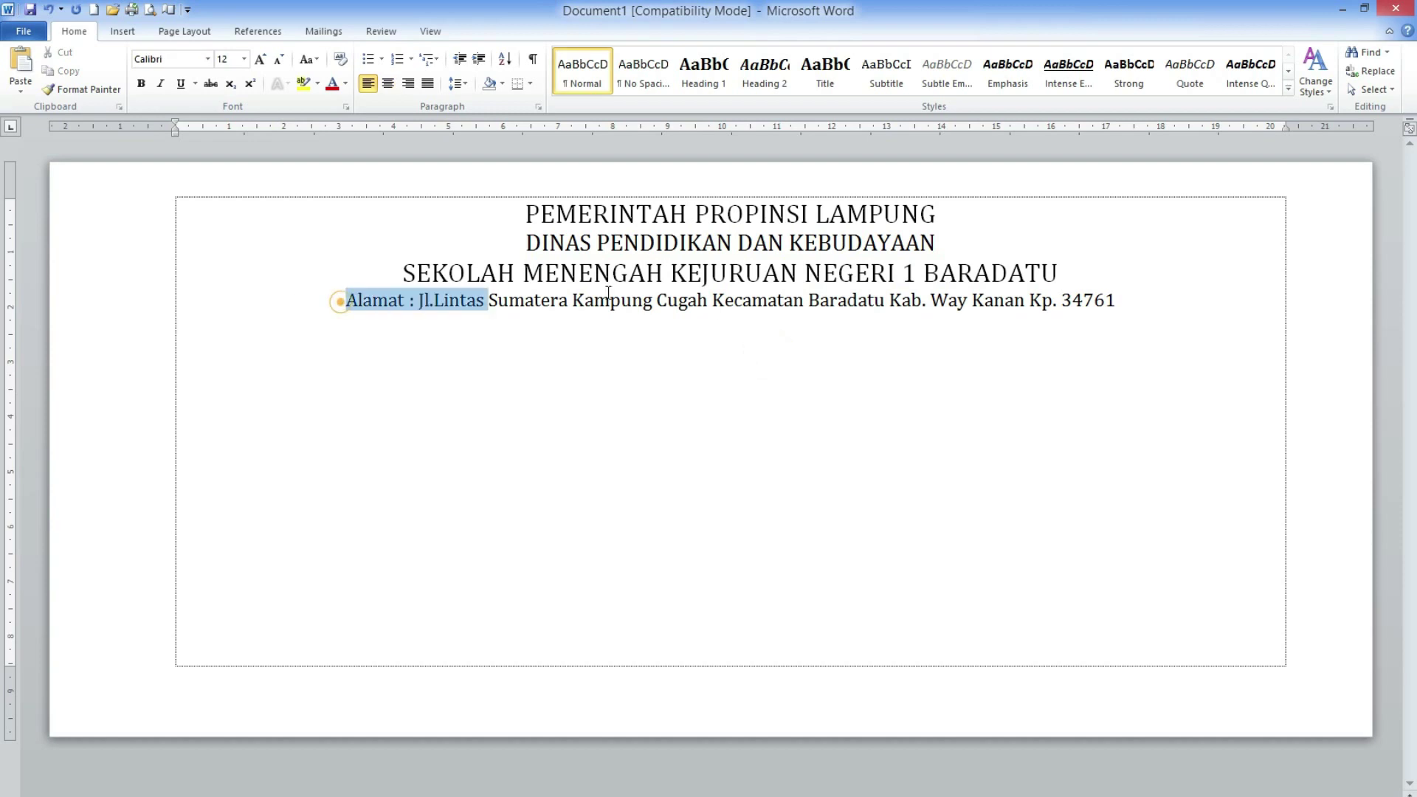
pyautogui.click(243, 58)
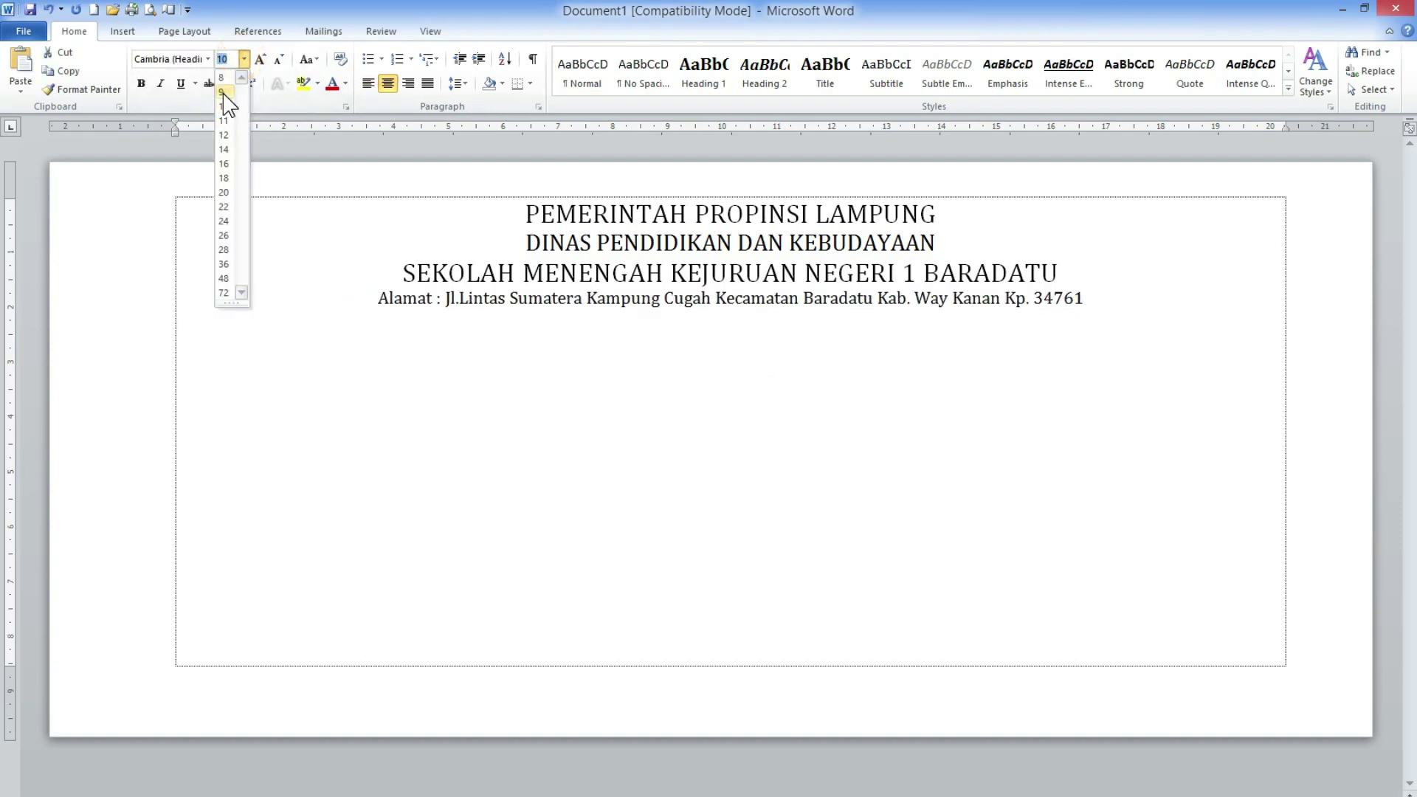
pyautogui.click(223, 92)
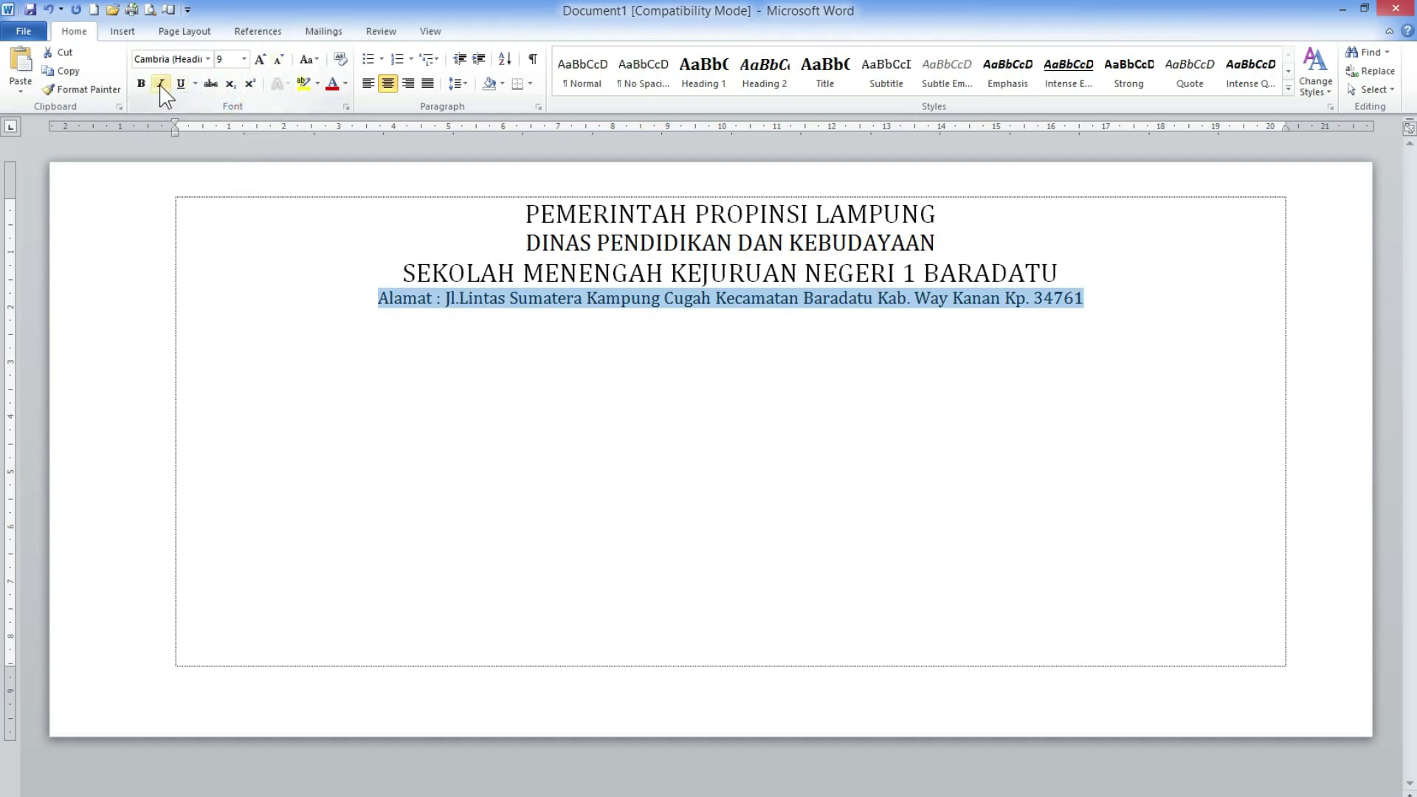
pyautogui.click(160, 83)
pyautogui.click(674, 439)
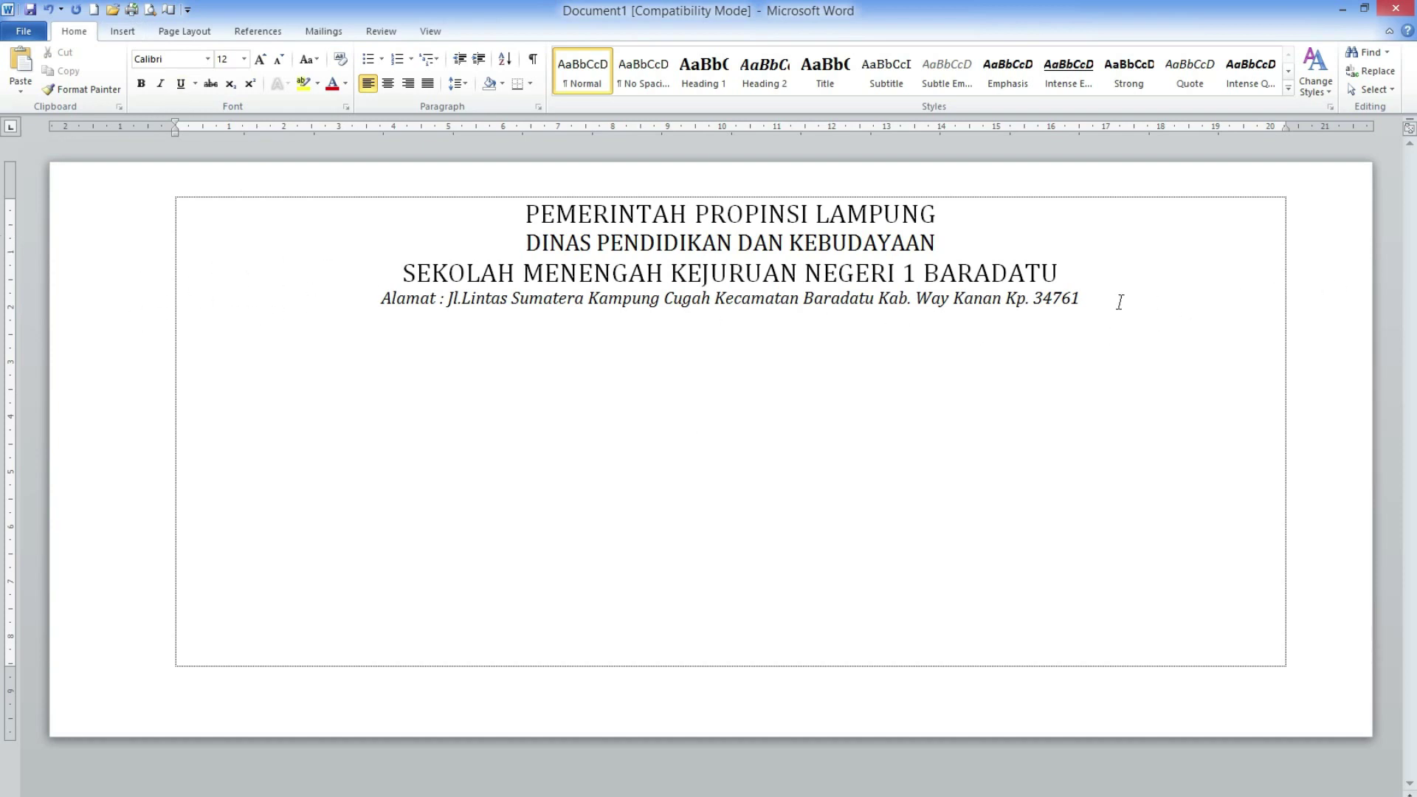
# Step: Draw a horizontal line across the envelope and nudge it below the address line
pyautogui.click(122, 33)
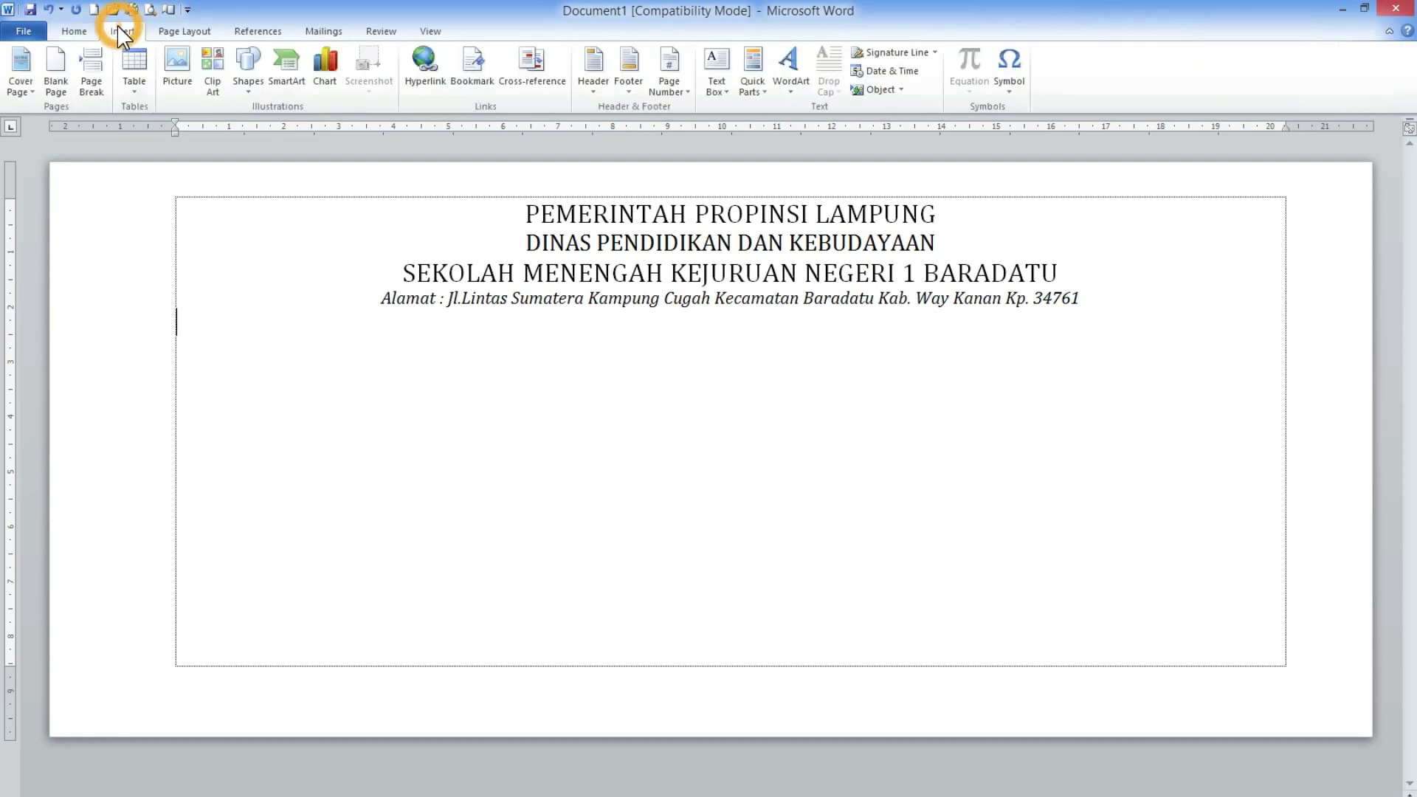
pyautogui.click(246, 70)
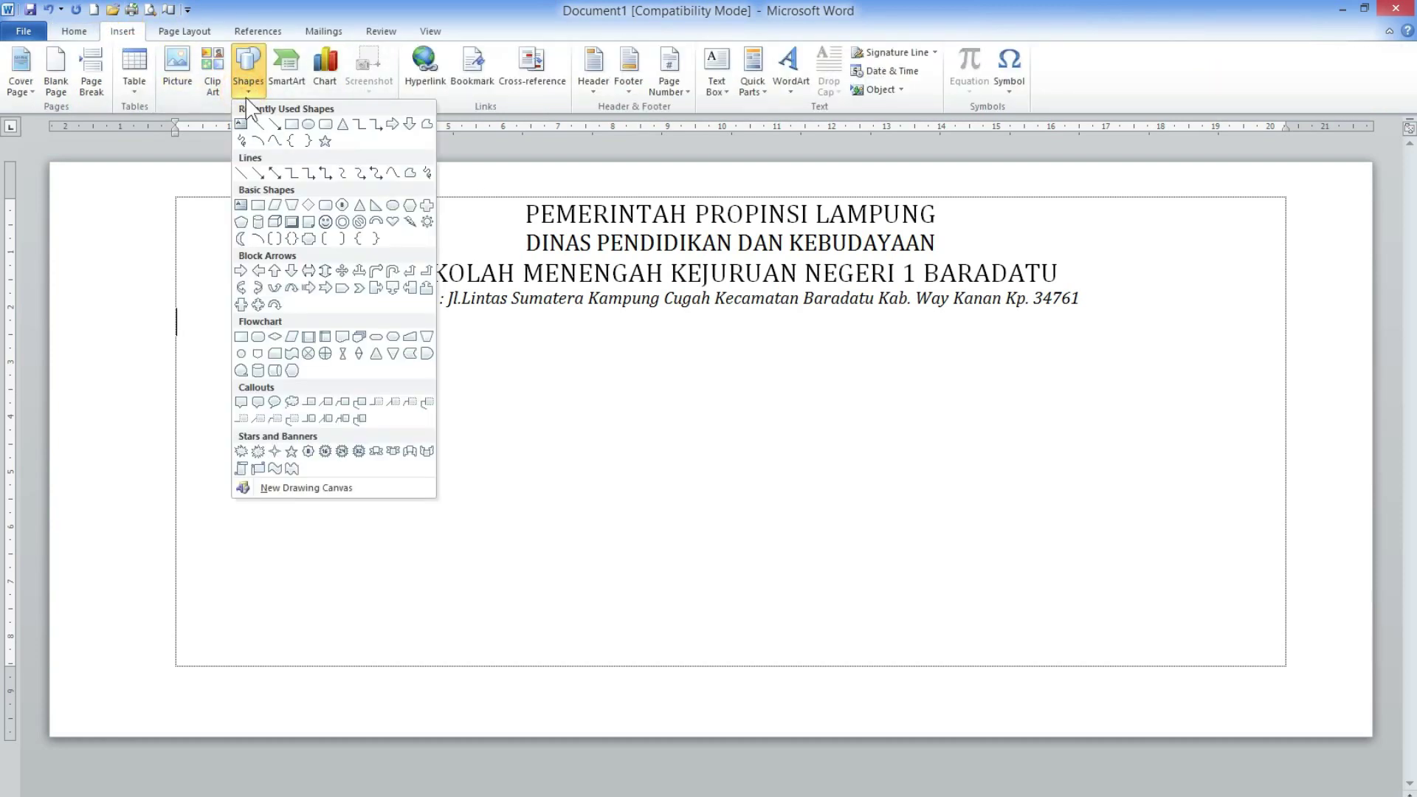
pyautogui.click(258, 124)
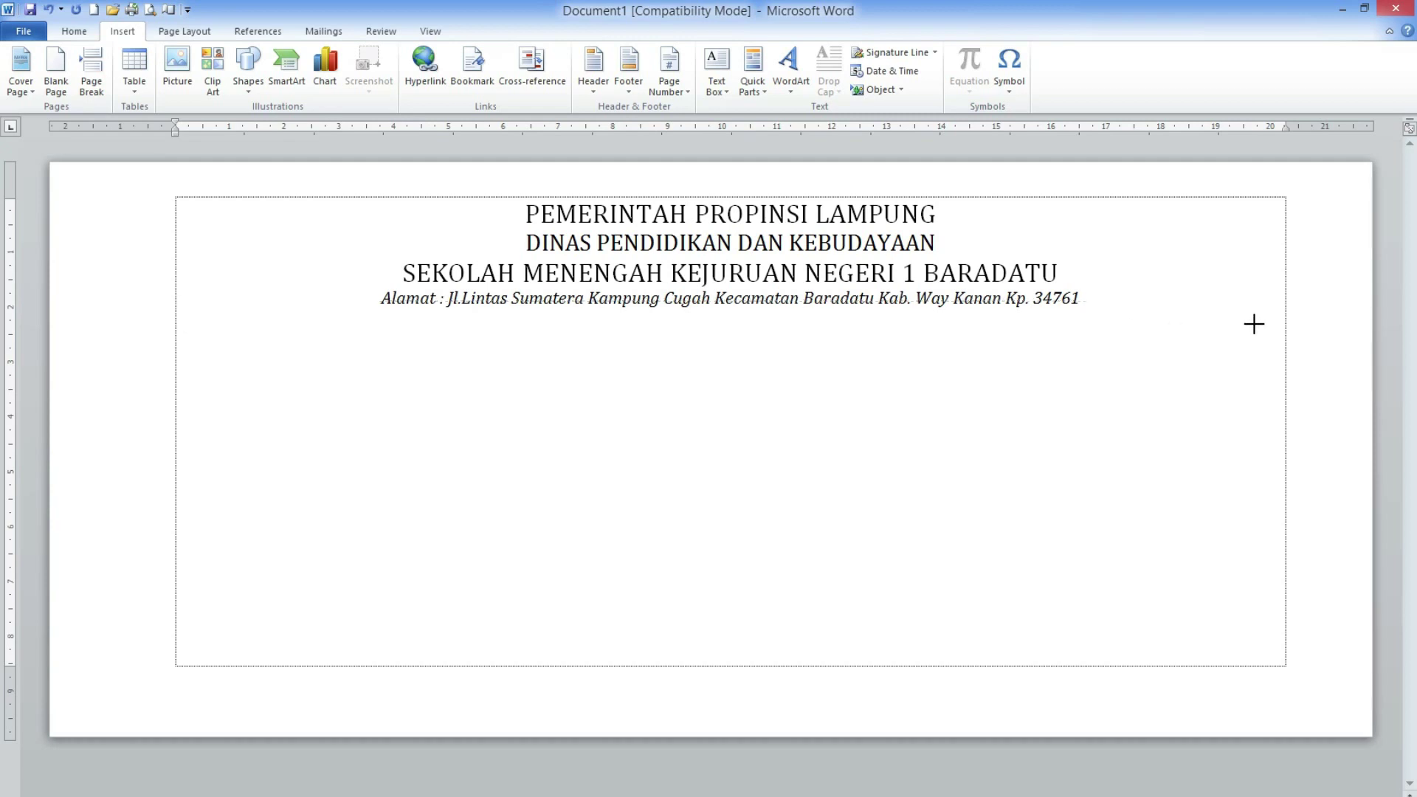
pyautogui.moveTo(1254, 324); pyautogui.dragTo(1286, 324)
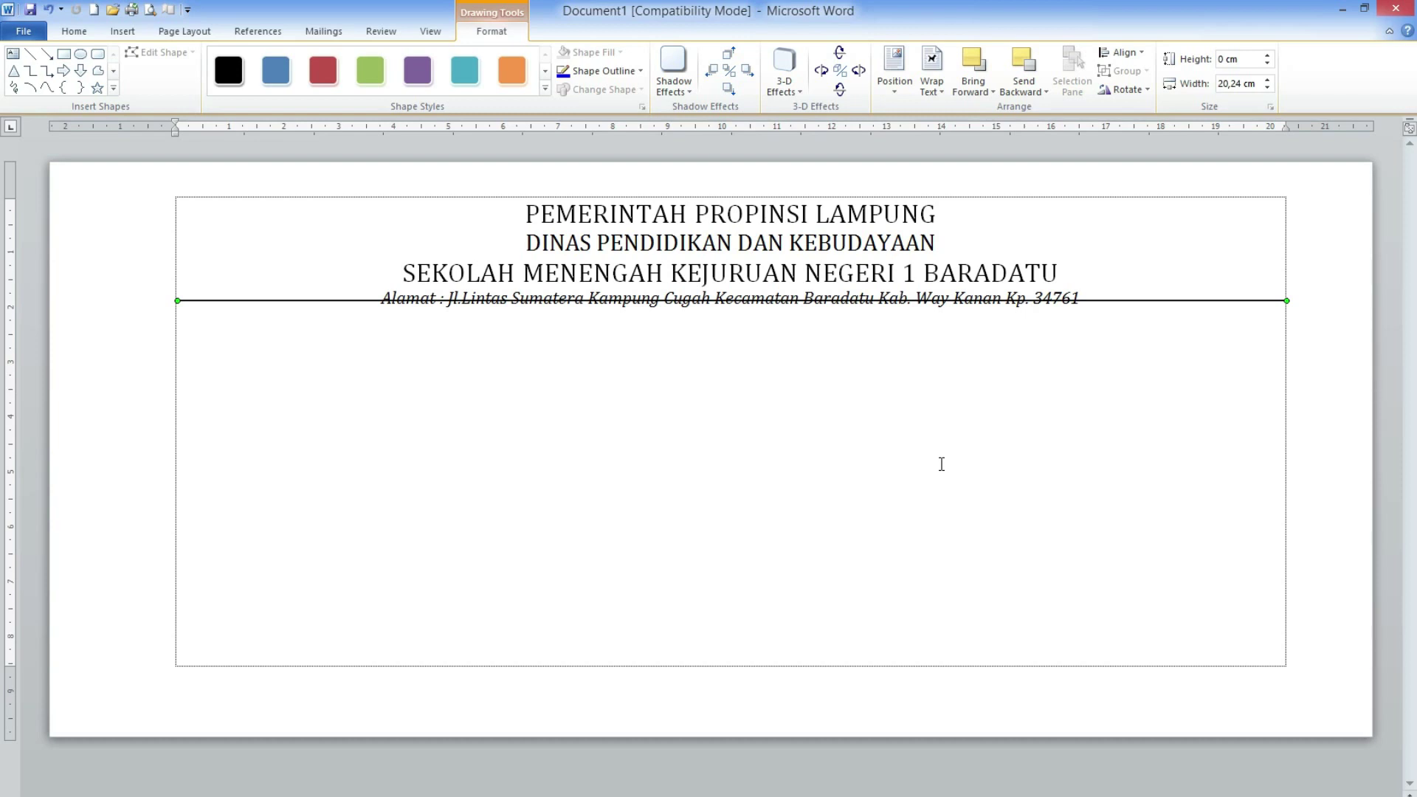
pyautogui.hotkey('ctrl', 'Down')
pyautogui.hotkey('ctrl', 'Down')
pyautogui.hotkey('ctrl', 'Down')
pyautogui.hotkey('ctrl', 'Down')
pyautogui.hotkey('ctrl', 'Down')
pyautogui.hotkey('ctrl', 'Down')
pyautogui.hotkey('ctrl', 'Down')
pyautogui.hotkey('ctrl', 'Down')
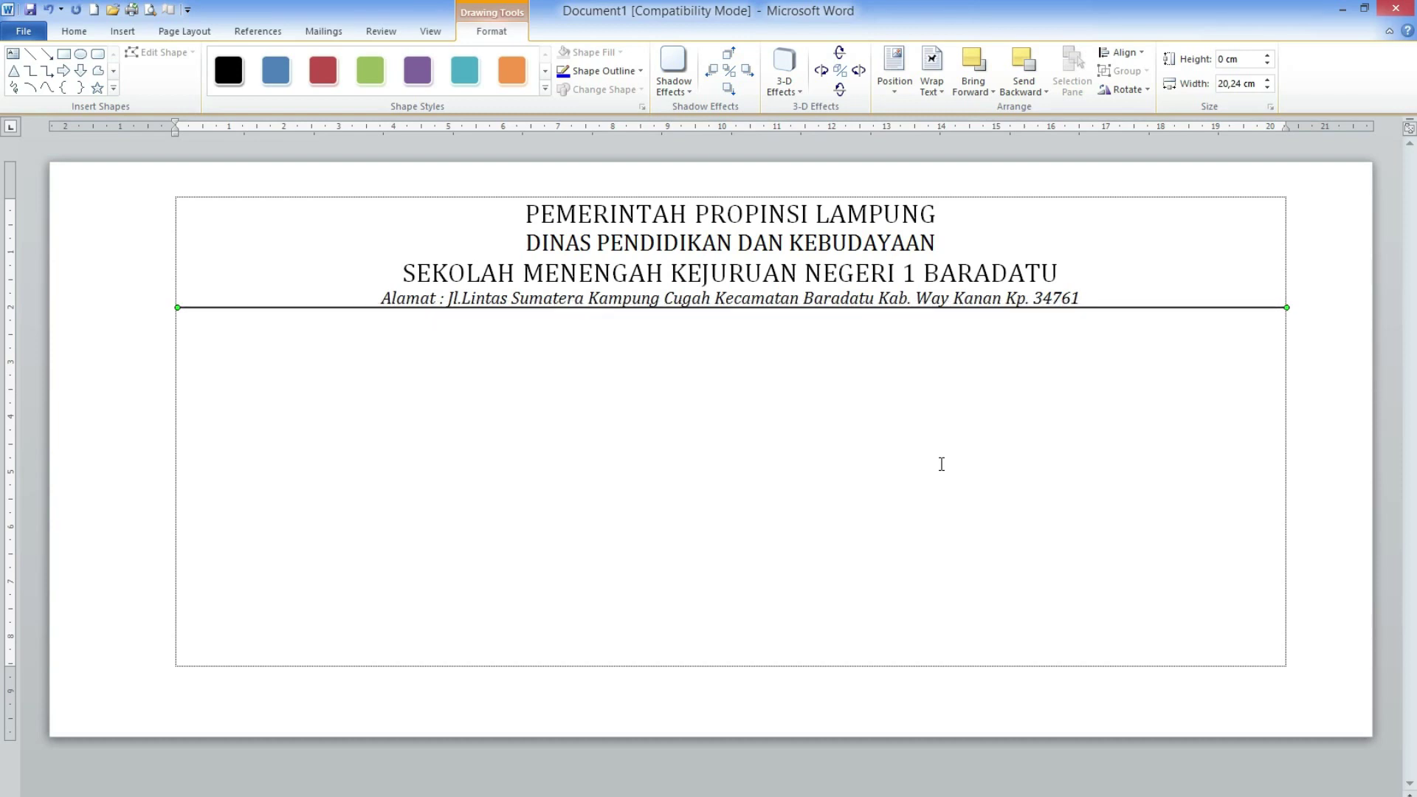
pyautogui.hotkey('ctrl', 'Down')
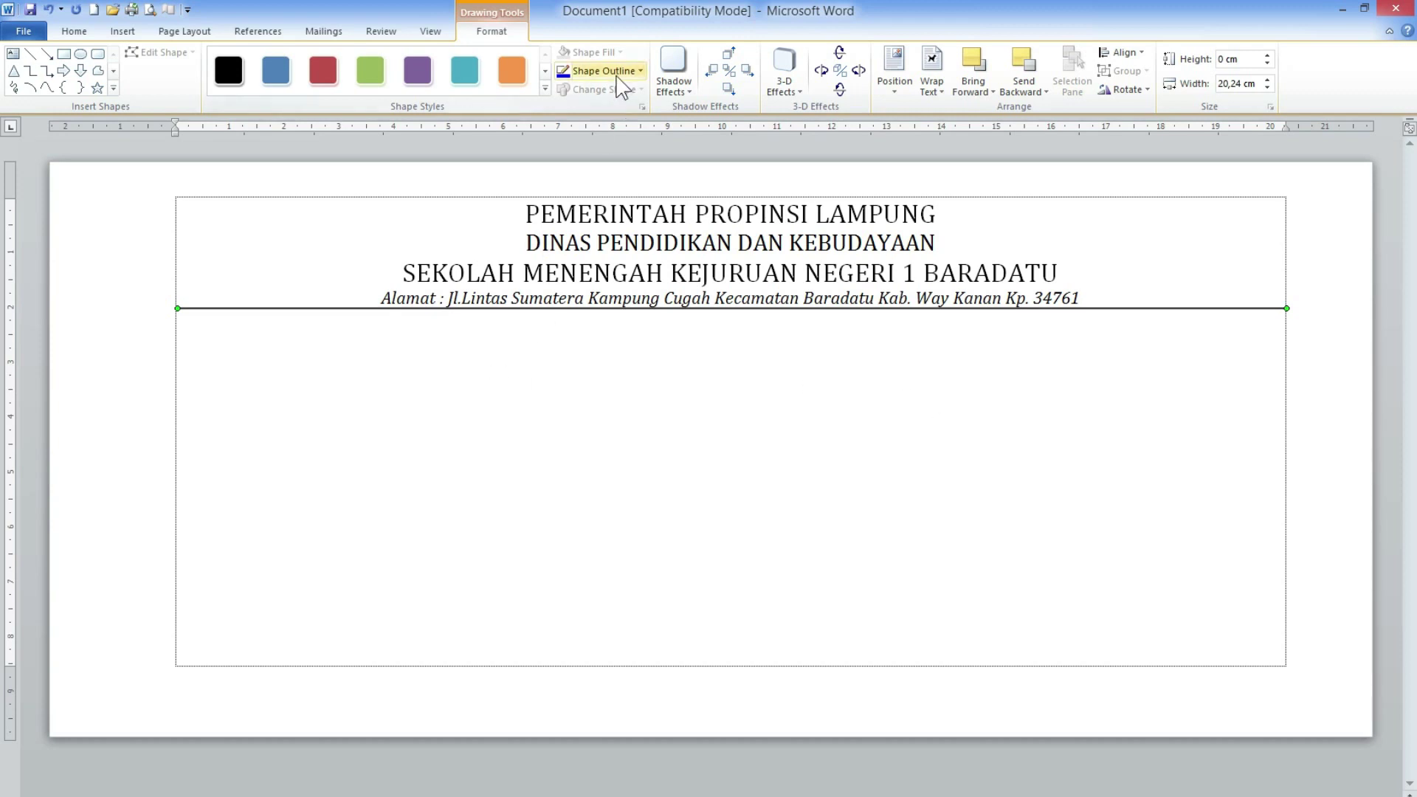
# Step: Give the rule a 1½ pt outline weight
pyautogui.click(619, 73)
pyautogui.click(643, 411)
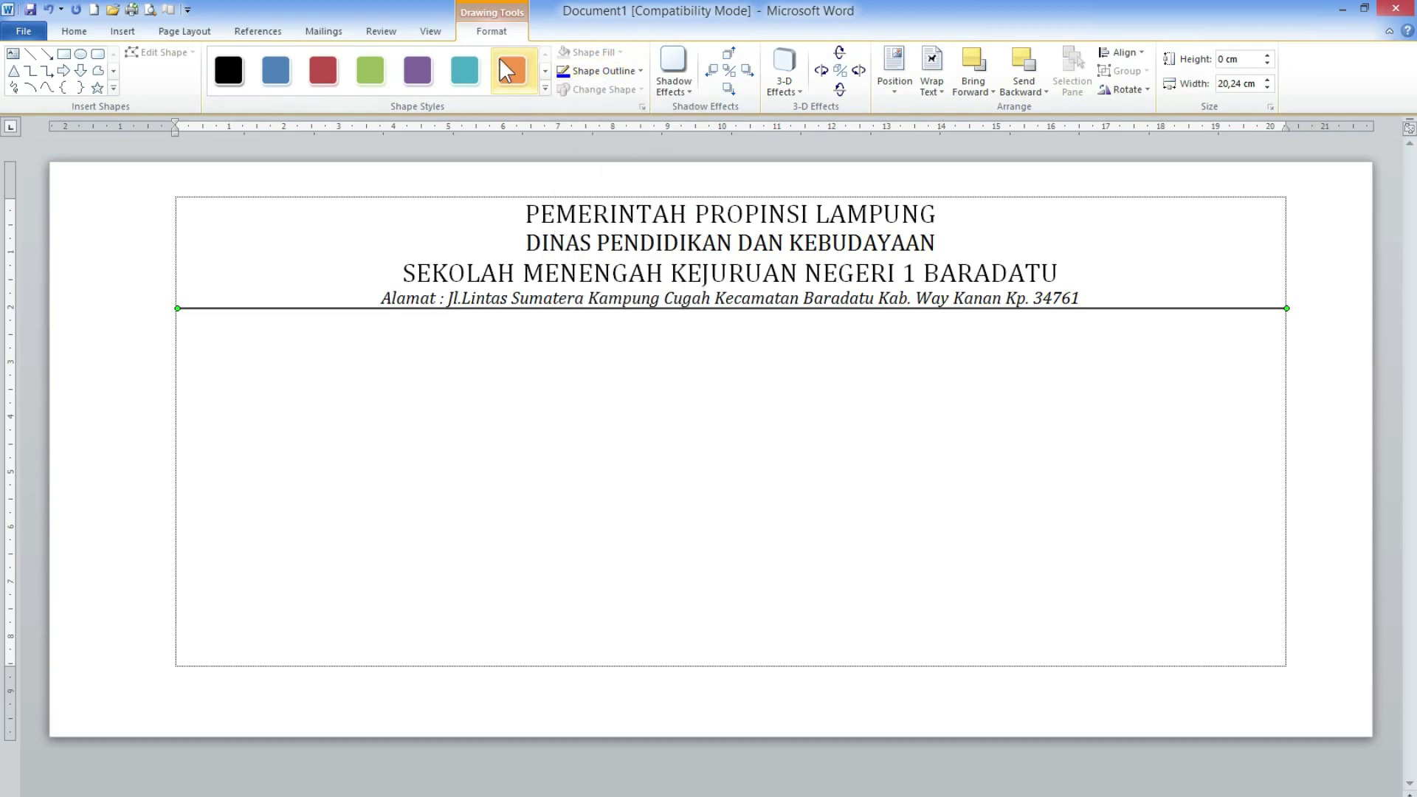
pyautogui.click(640, 72)
pyautogui.moveTo(599, 250)
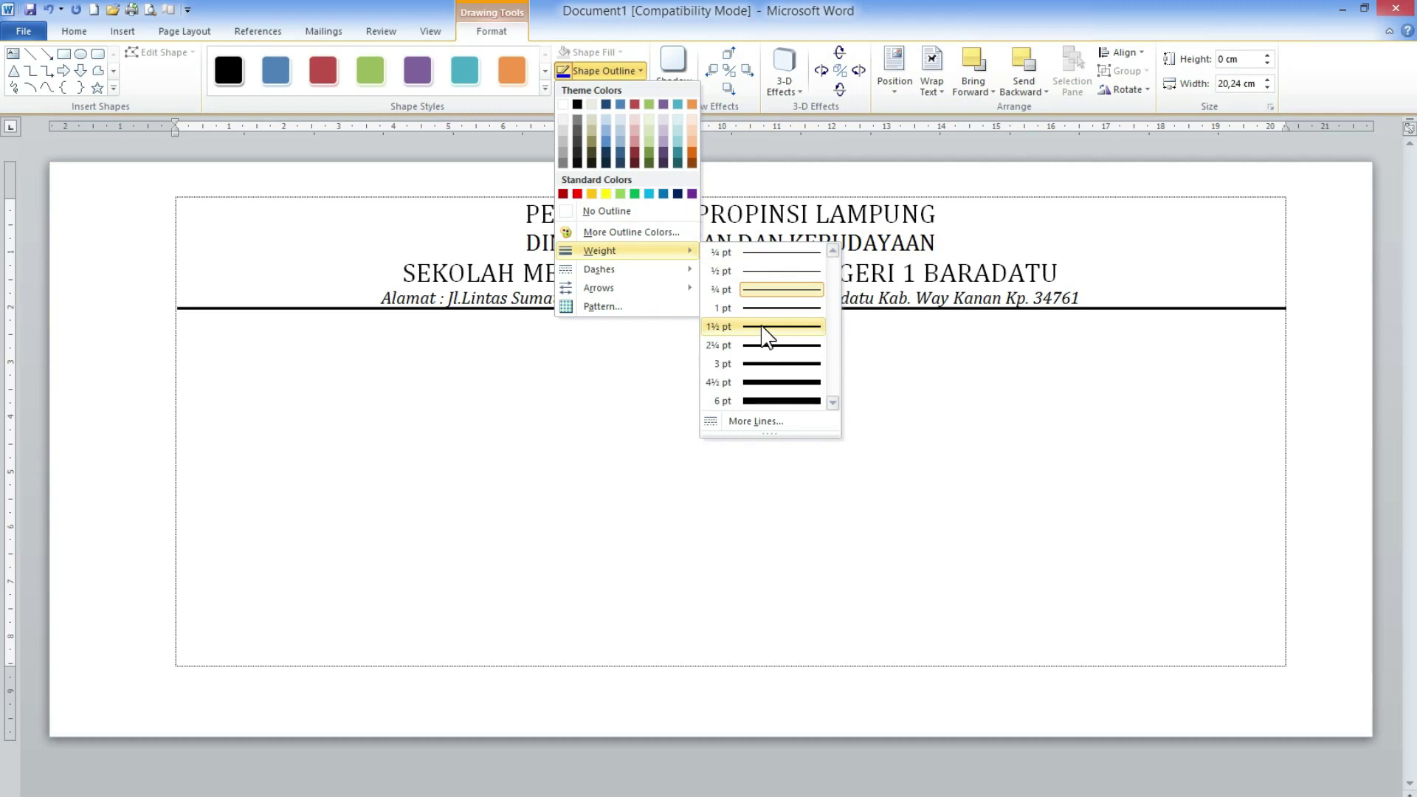
pyautogui.click(763, 332)
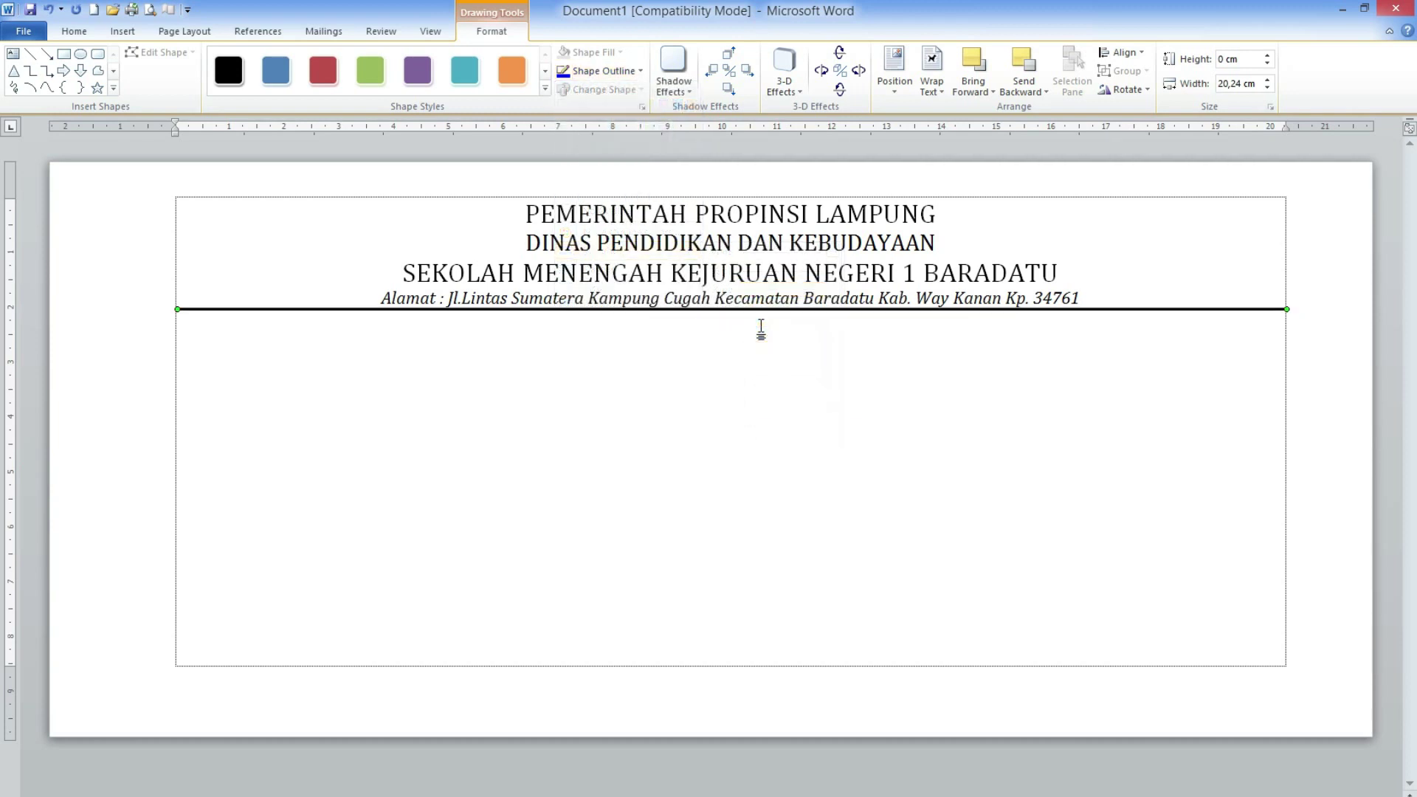
pyautogui.click(761, 330)
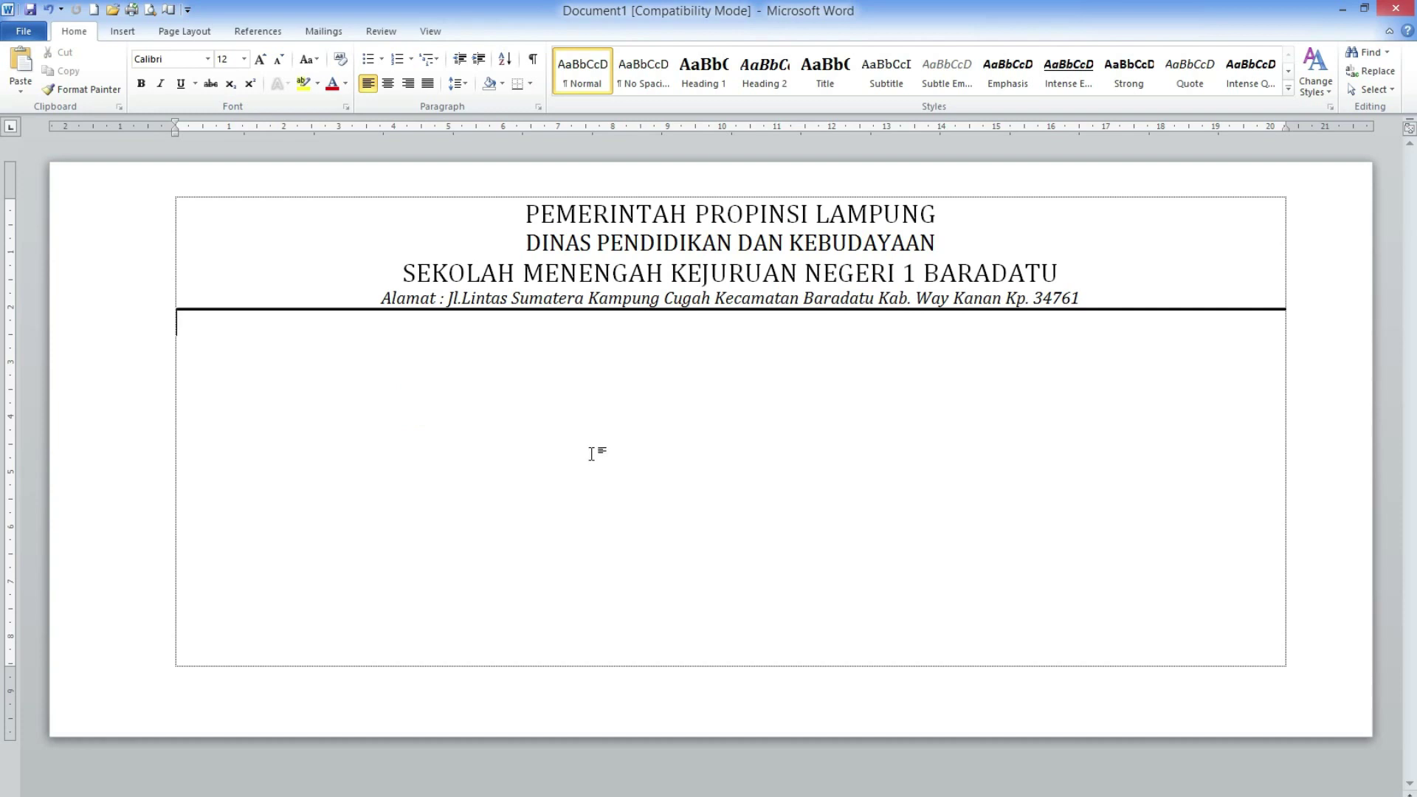
# Step: Switch to the Insert ribbon to prepare for adding the logo pictures
pyautogui.click(120, 34)
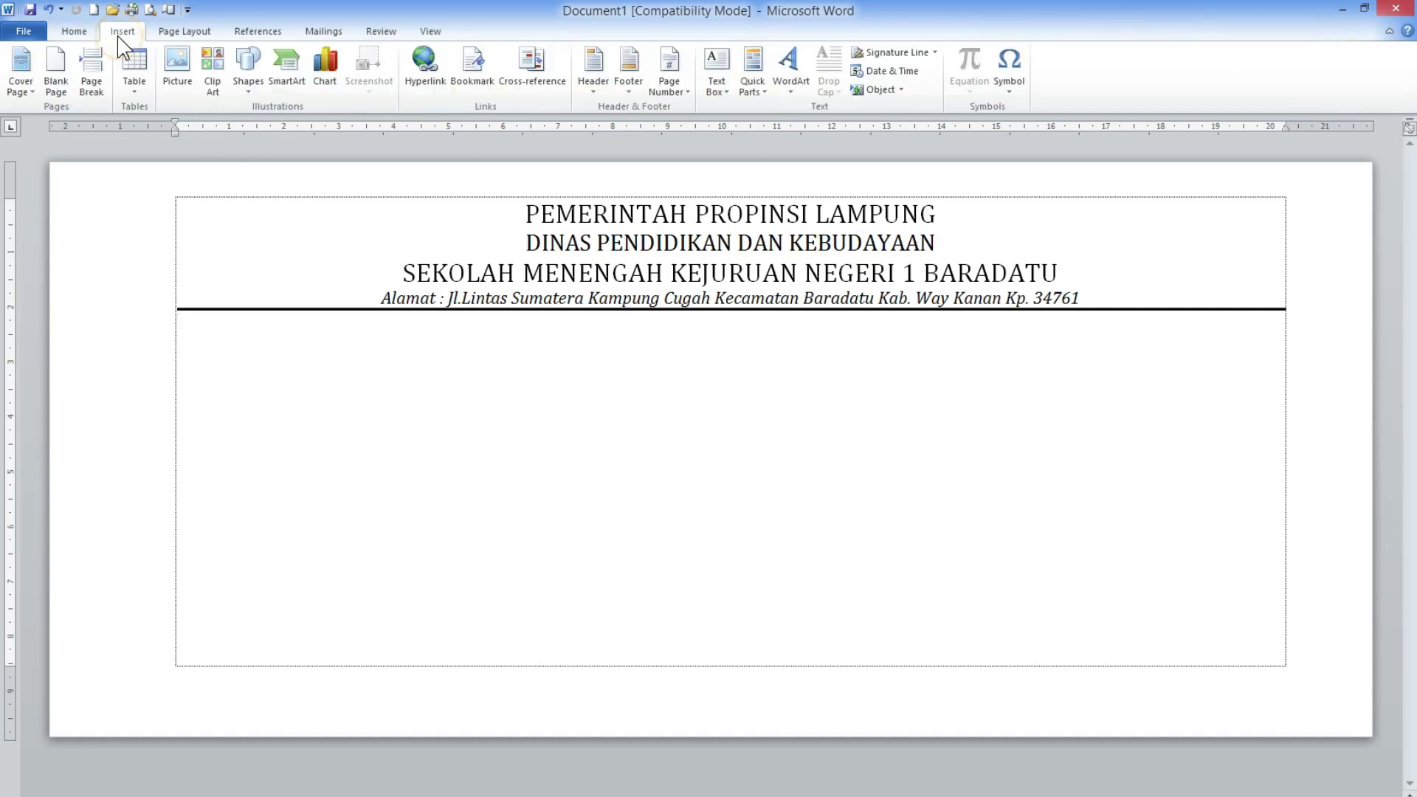
# Step: Insert the LAMPUNG logo image from the LOGO folder on DATA CENDIKIA (G:)
pyautogui.click(185, 72)
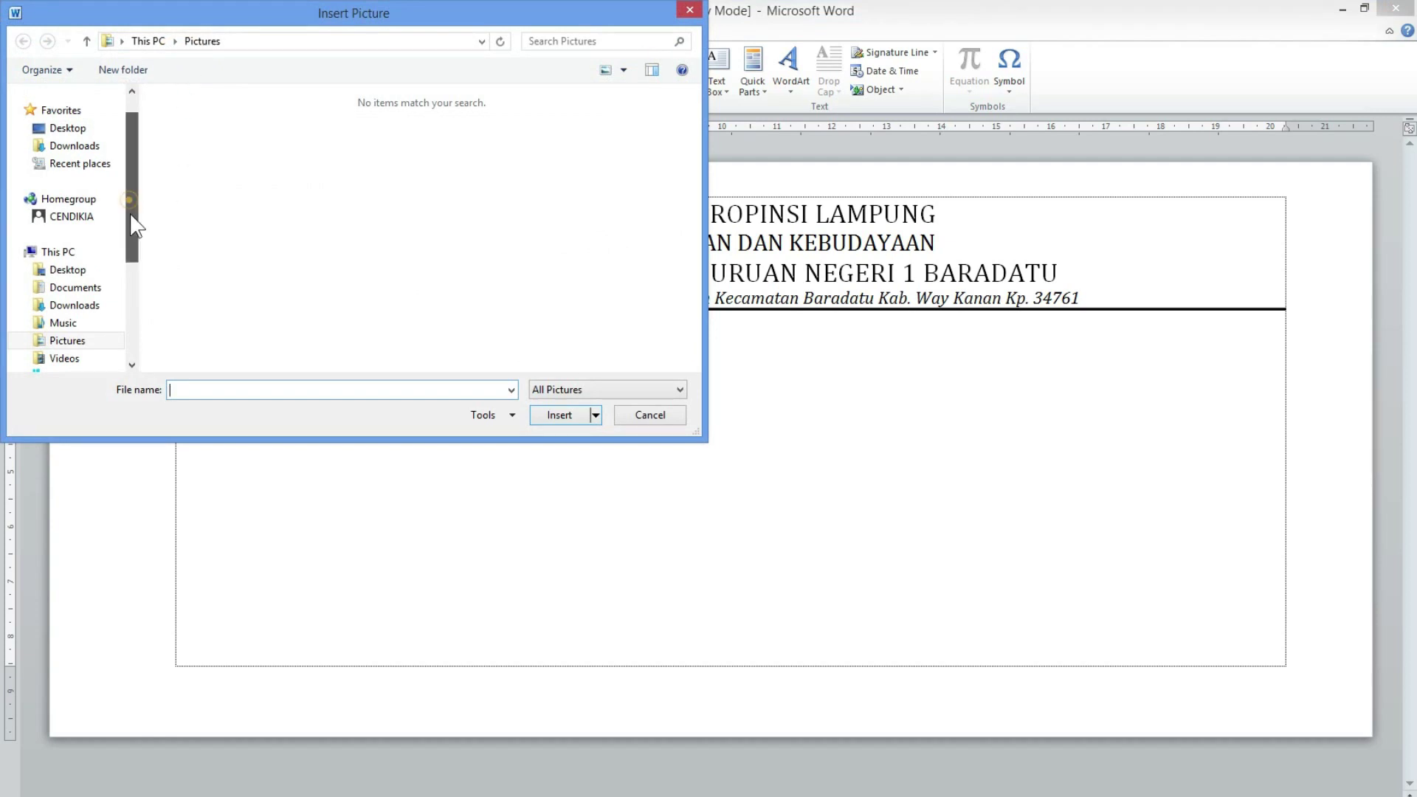
pyautogui.moveTo(133, 225); pyautogui.dragTo(134, 321)
pyautogui.click(96, 251)
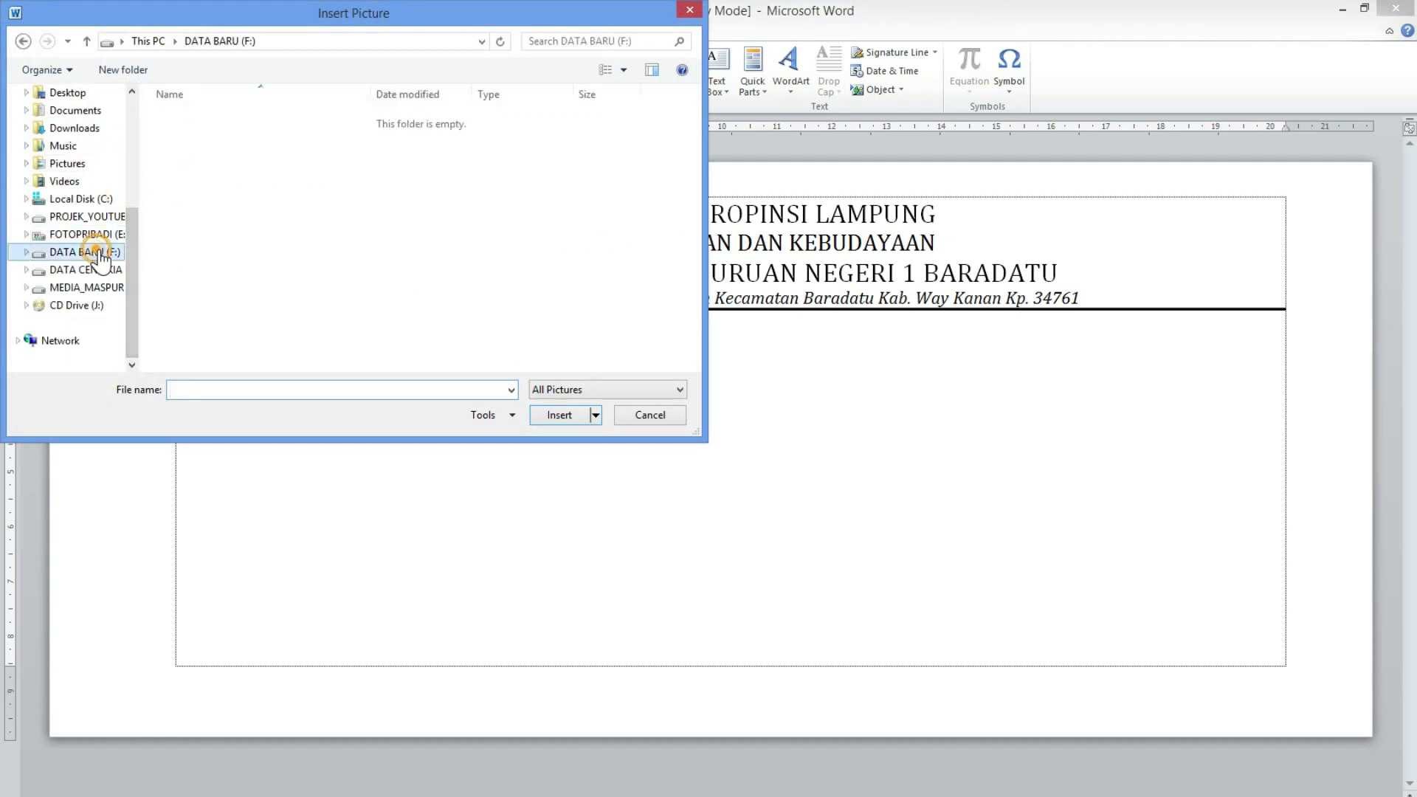
pyautogui.click(88, 269)
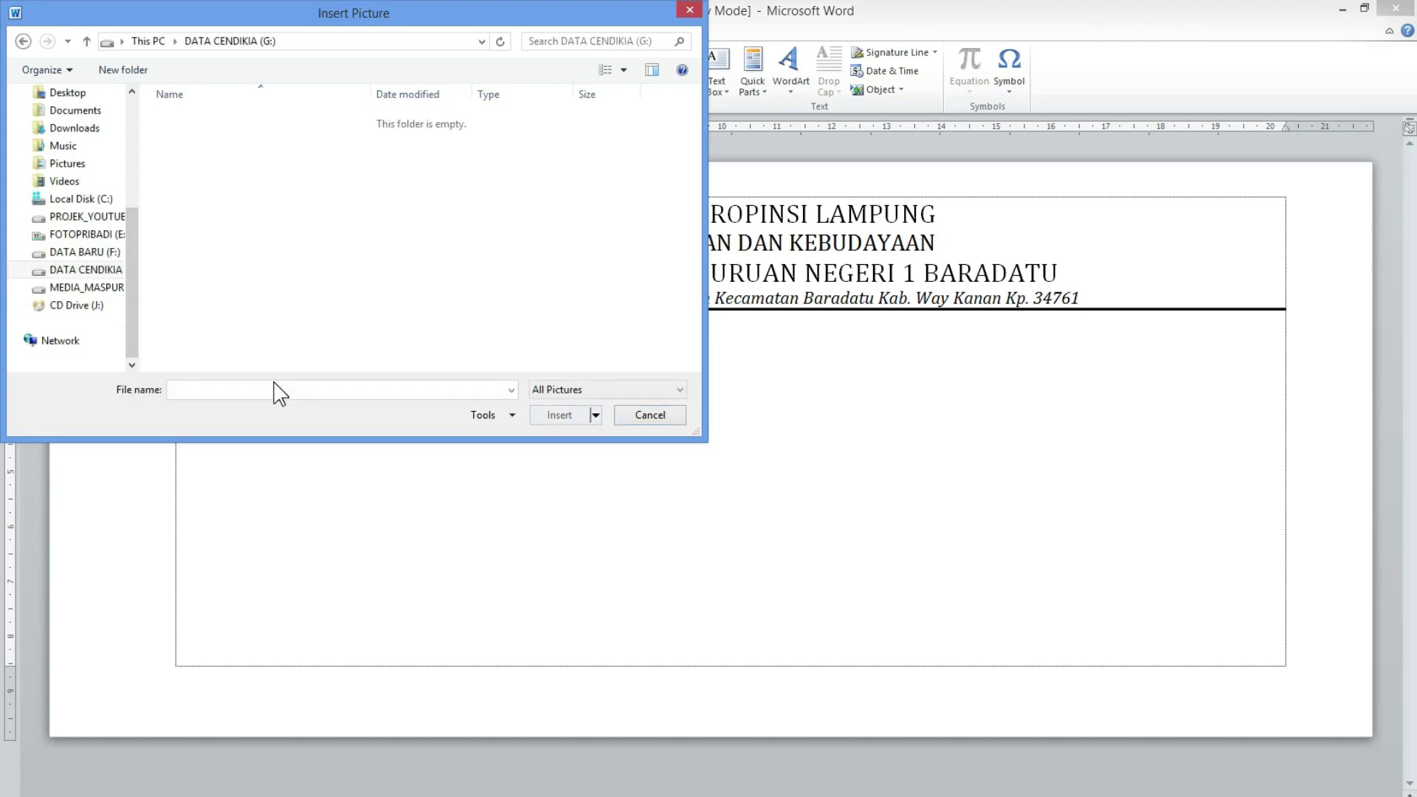
pyautogui.scroll(-8, 217, 192)
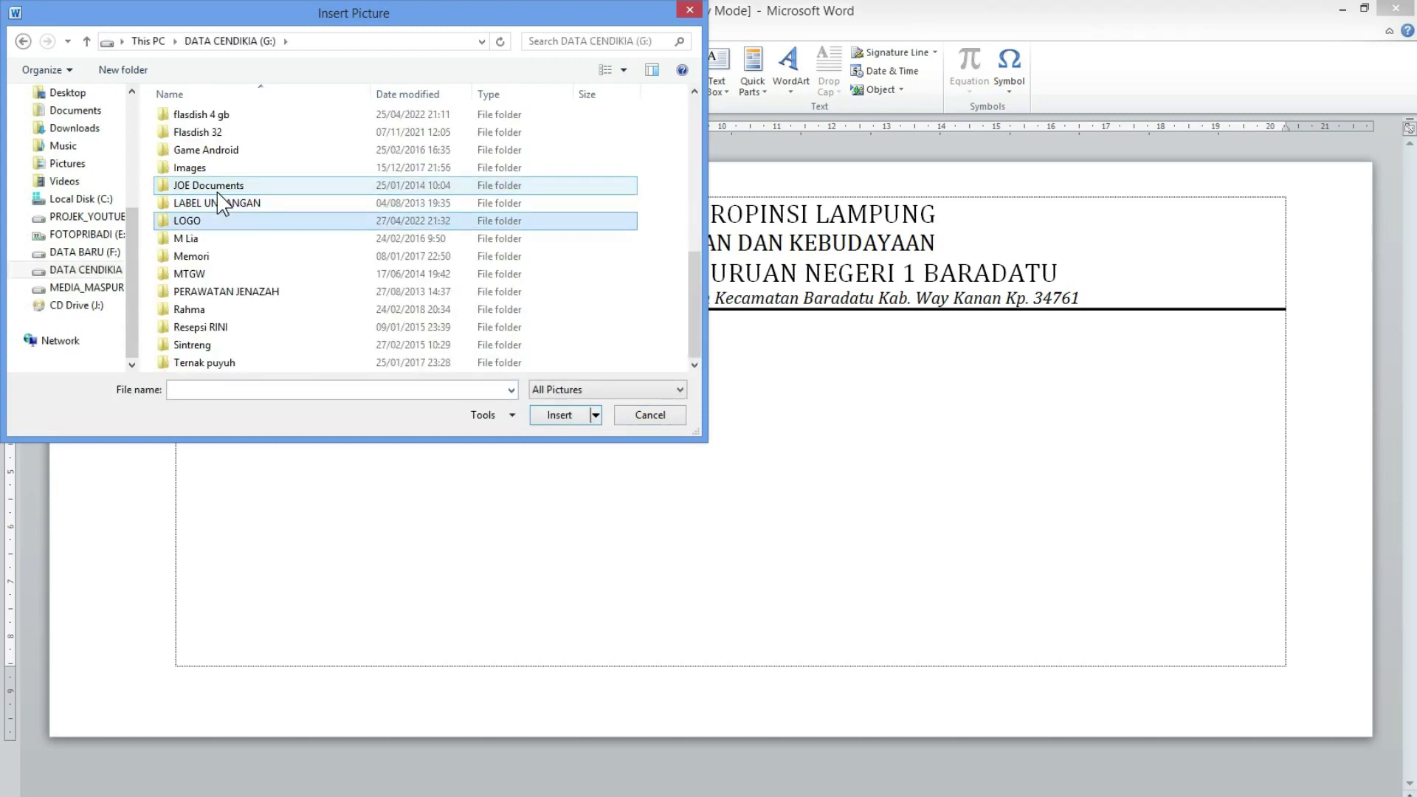
pyautogui.doubleClick(219, 223)
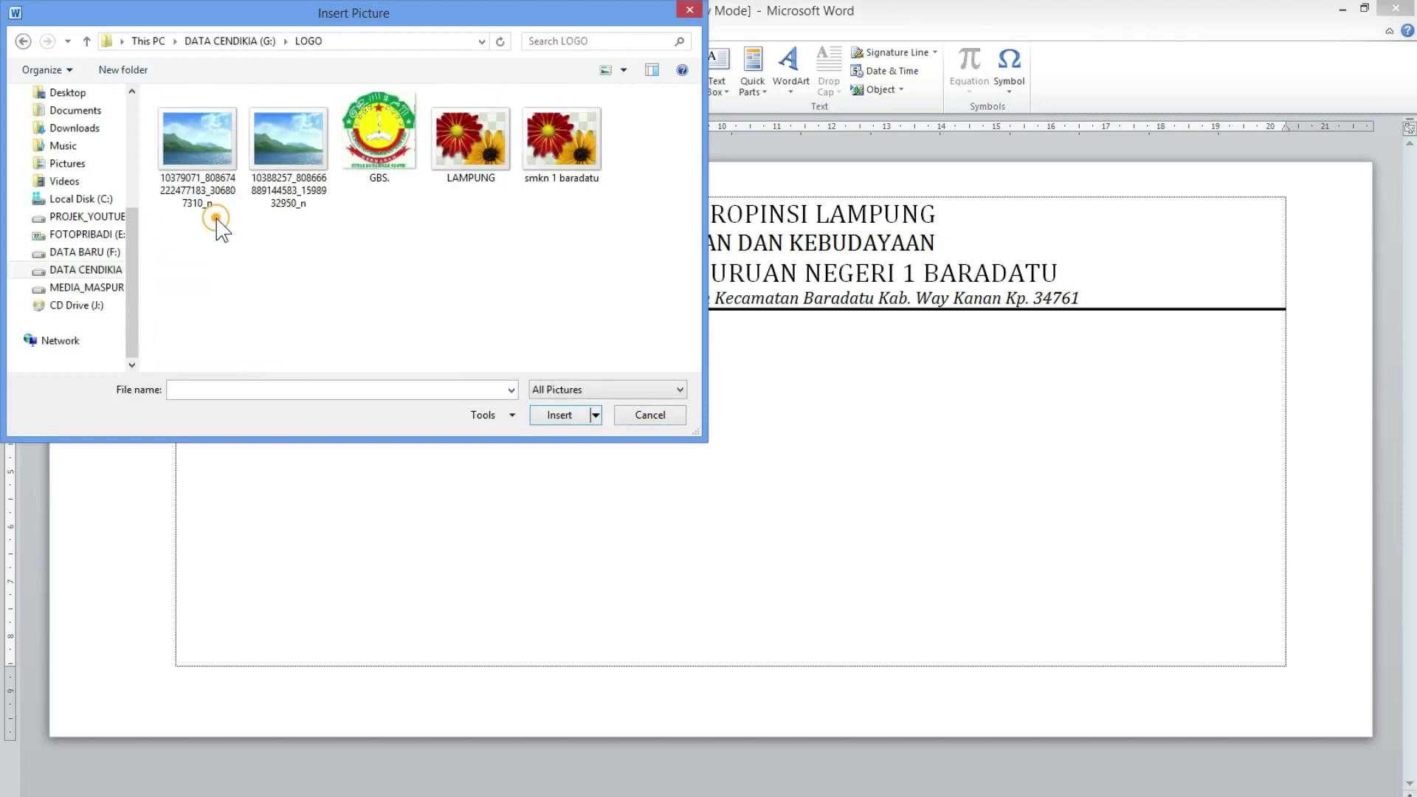
pyautogui.click(453, 134)
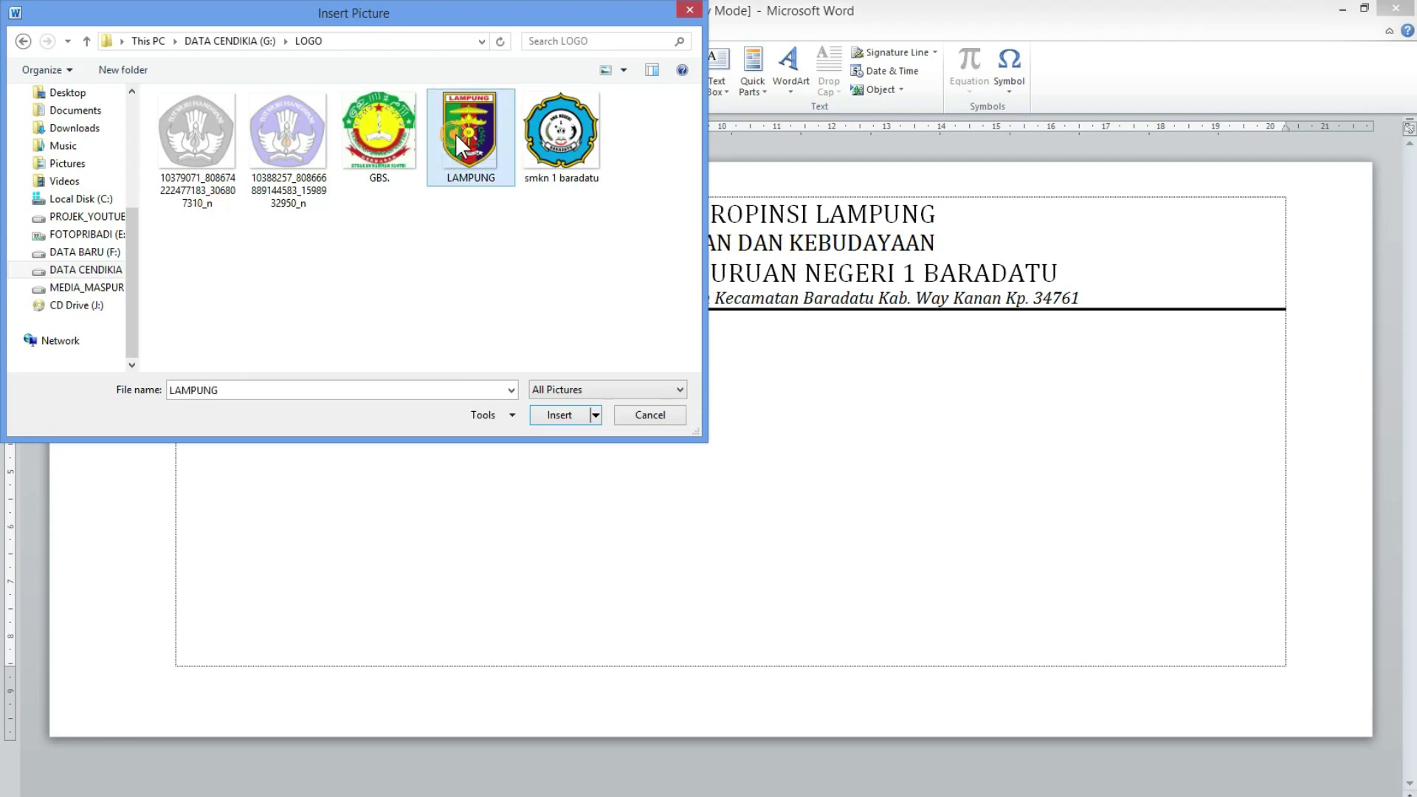
pyautogui.click(562, 418)
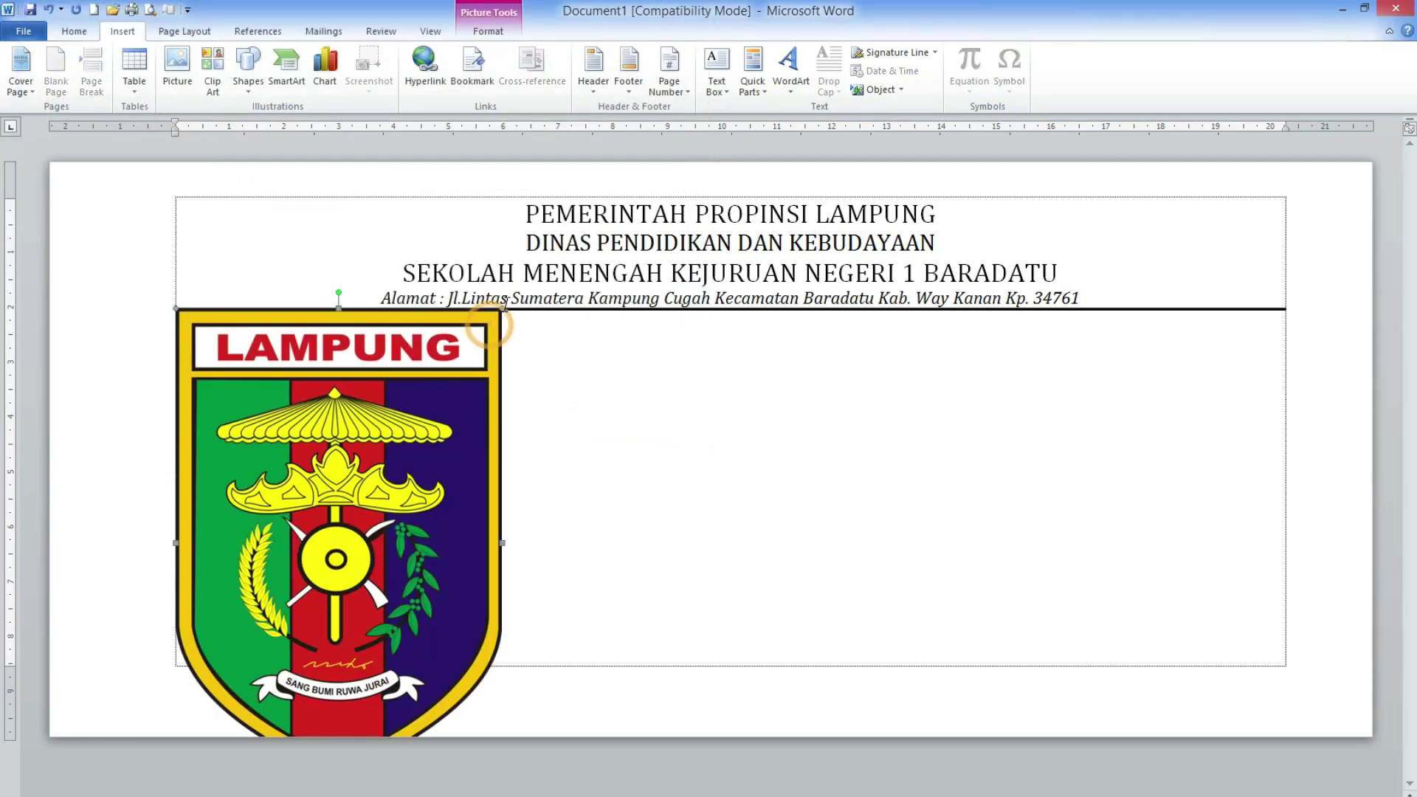
# Step: Shrink the LAMPUNG crest to the letterhead's height at its top-left corner
pyautogui.moveTo(504, 308)
pyautogui.mouseDown()
pyautogui.moveTo(302, 618)
pyautogui.moveTo(283, 625)
pyautogui.moveTo(378, 433)
pyautogui.moveTo(349, 254)
pyautogui.mouseUp()
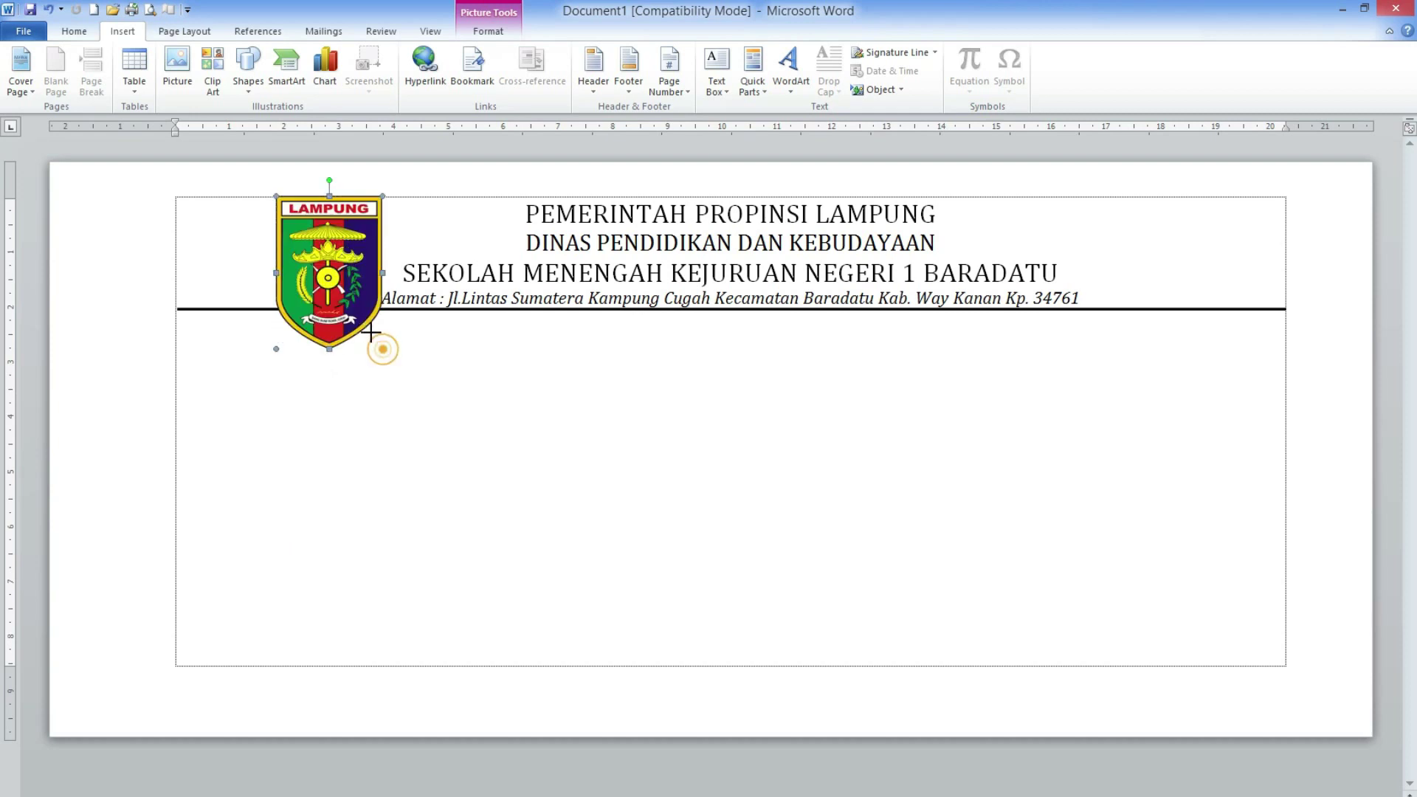
pyautogui.moveTo(352, 308); pyautogui.dragTo(348, 292)
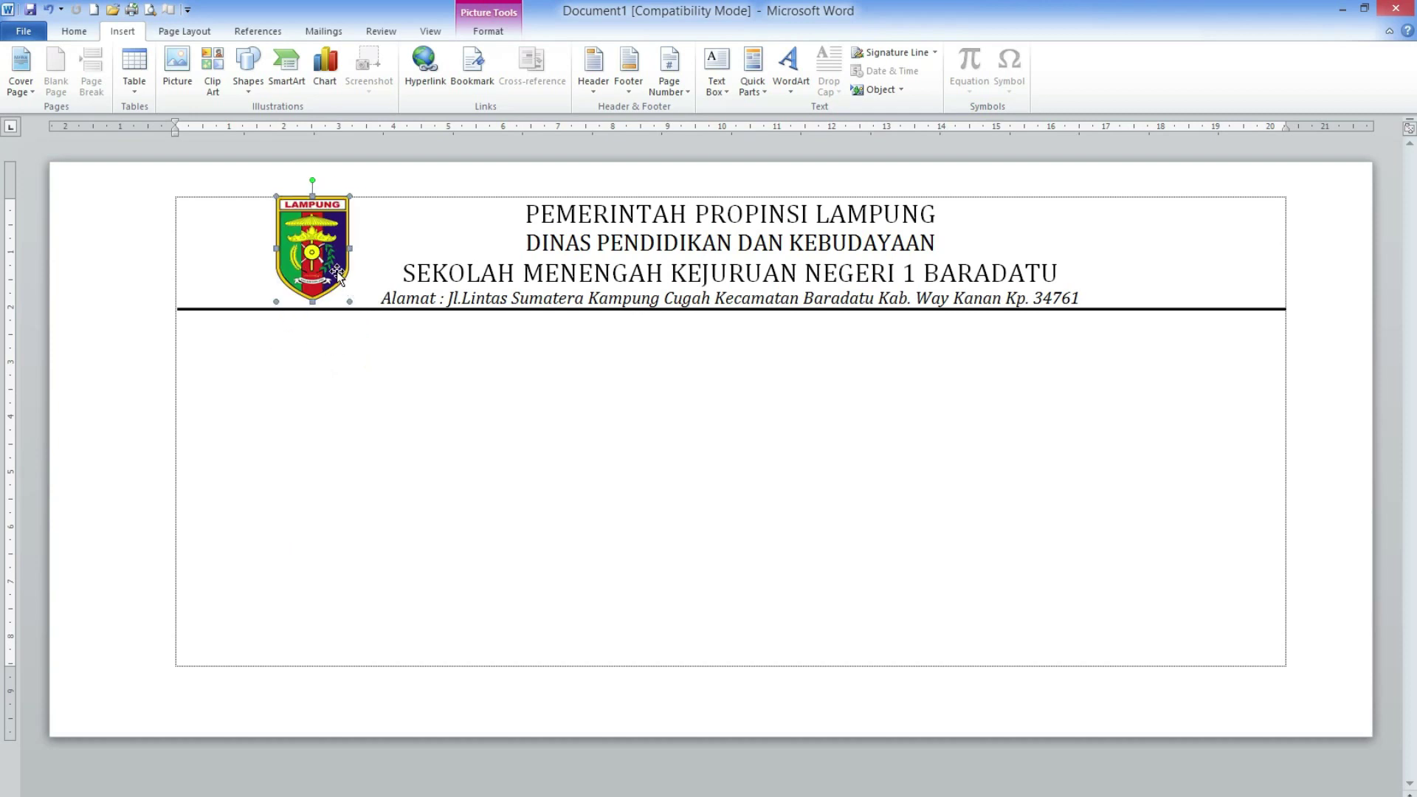
pyautogui.click(490, 441)
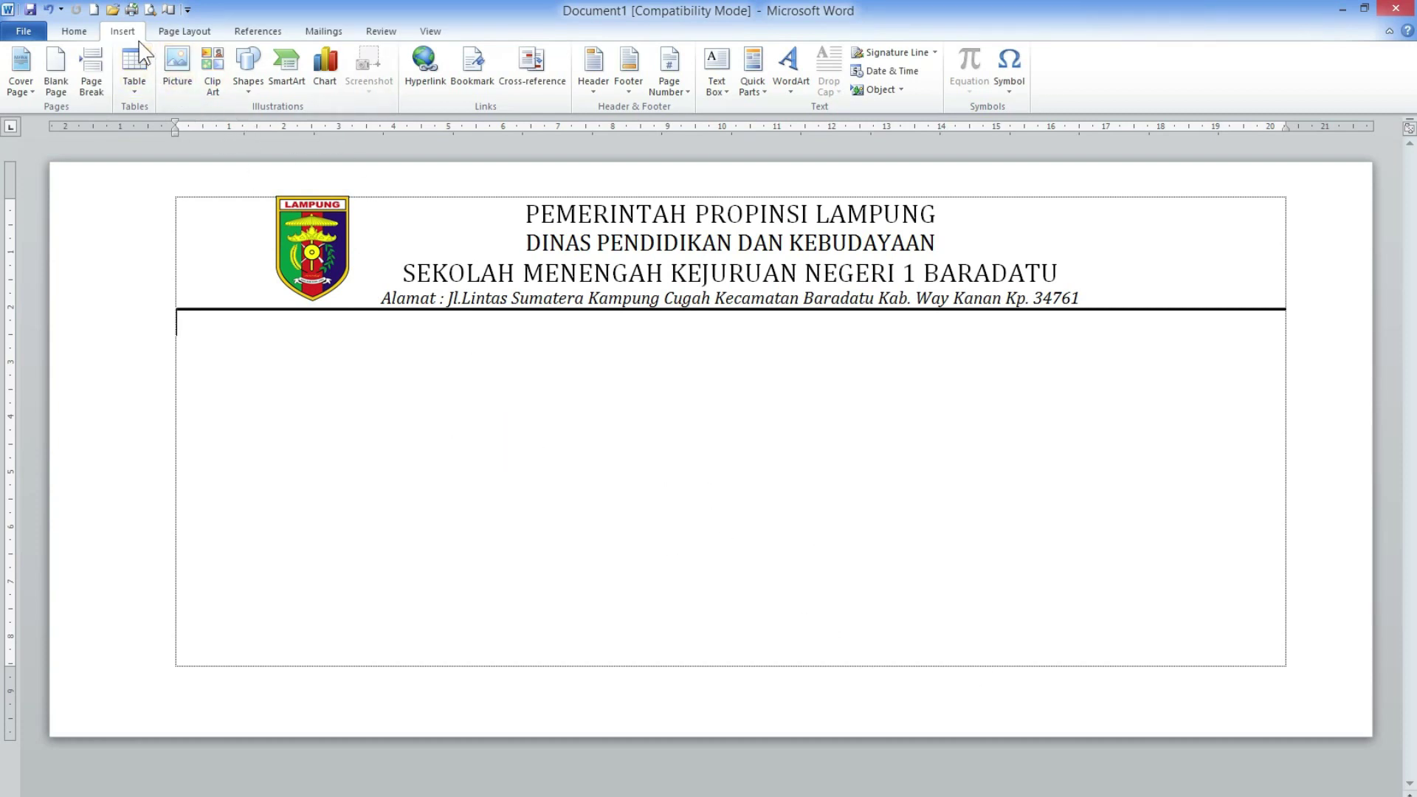
# Step: Insert the smkn 1 baradatu logo image from the LOGO folder
pyautogui.click(177, 65)
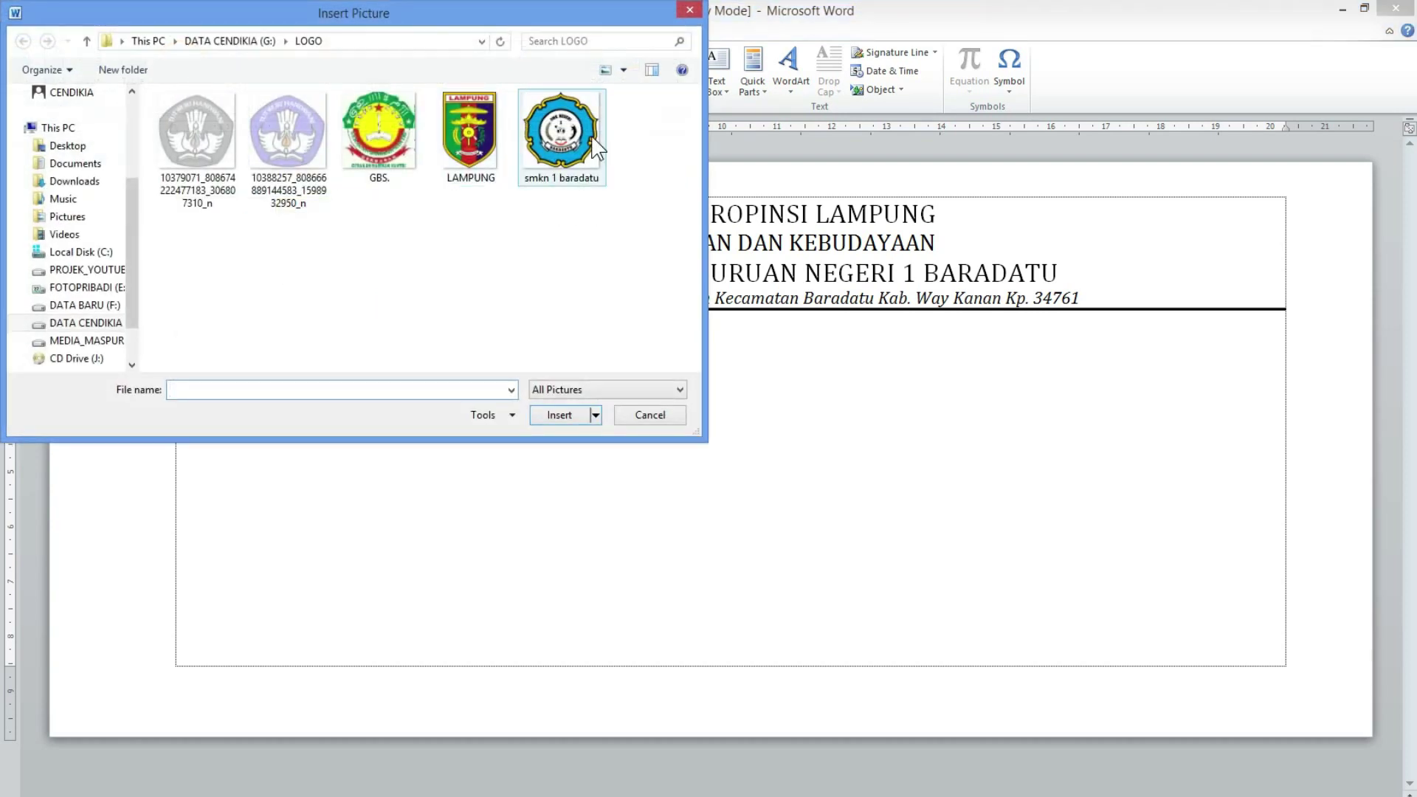
pyautogui.click(561, 136)
pyautogui.click(560, 414)
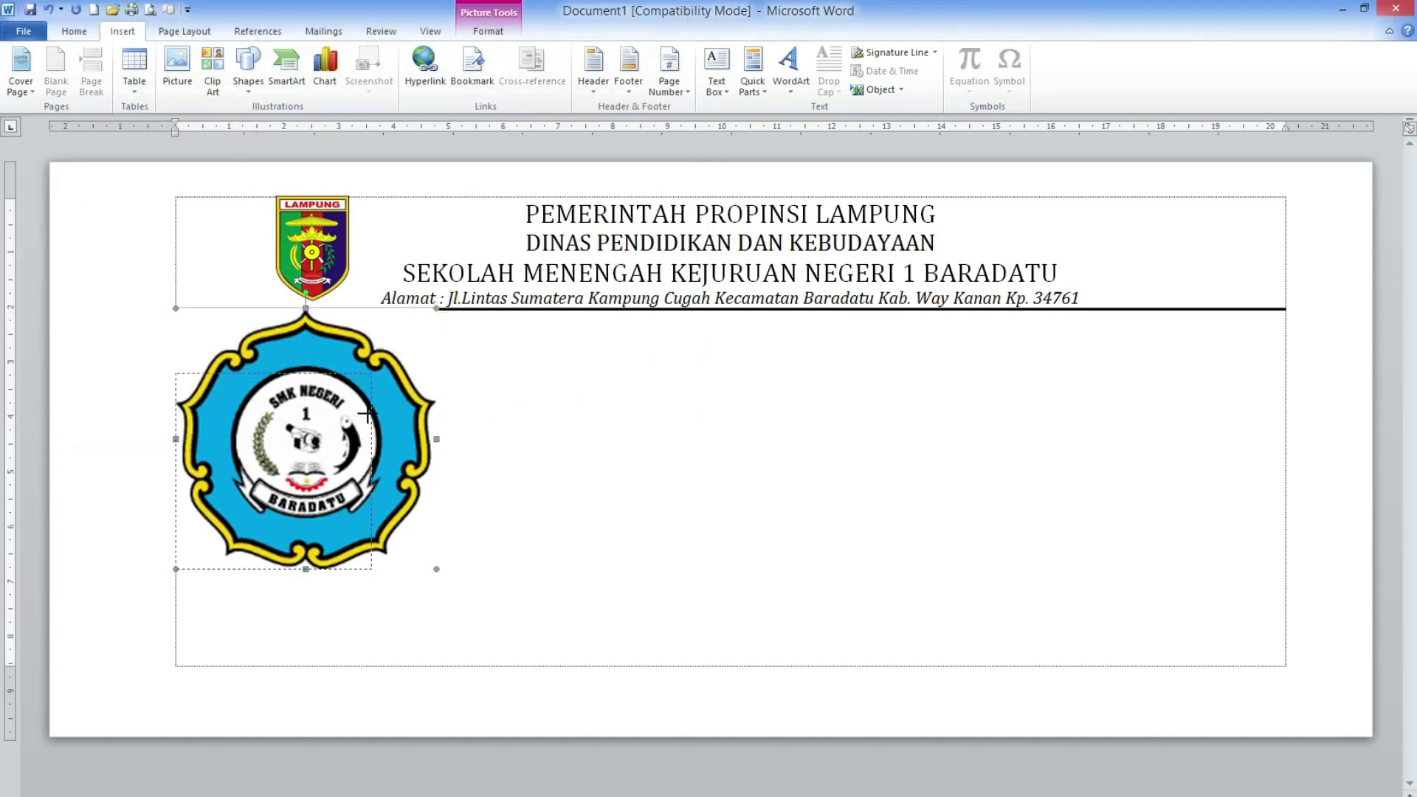
# Step: Shrink the school logo to match the crest and place it at the letterhead's top right
pyautogui.moveTo(436, 309); pyautogui.dragTo(334, 410)
pyautogui.moveTo(626, 407); pyautogui.dragTo(1185, 281)
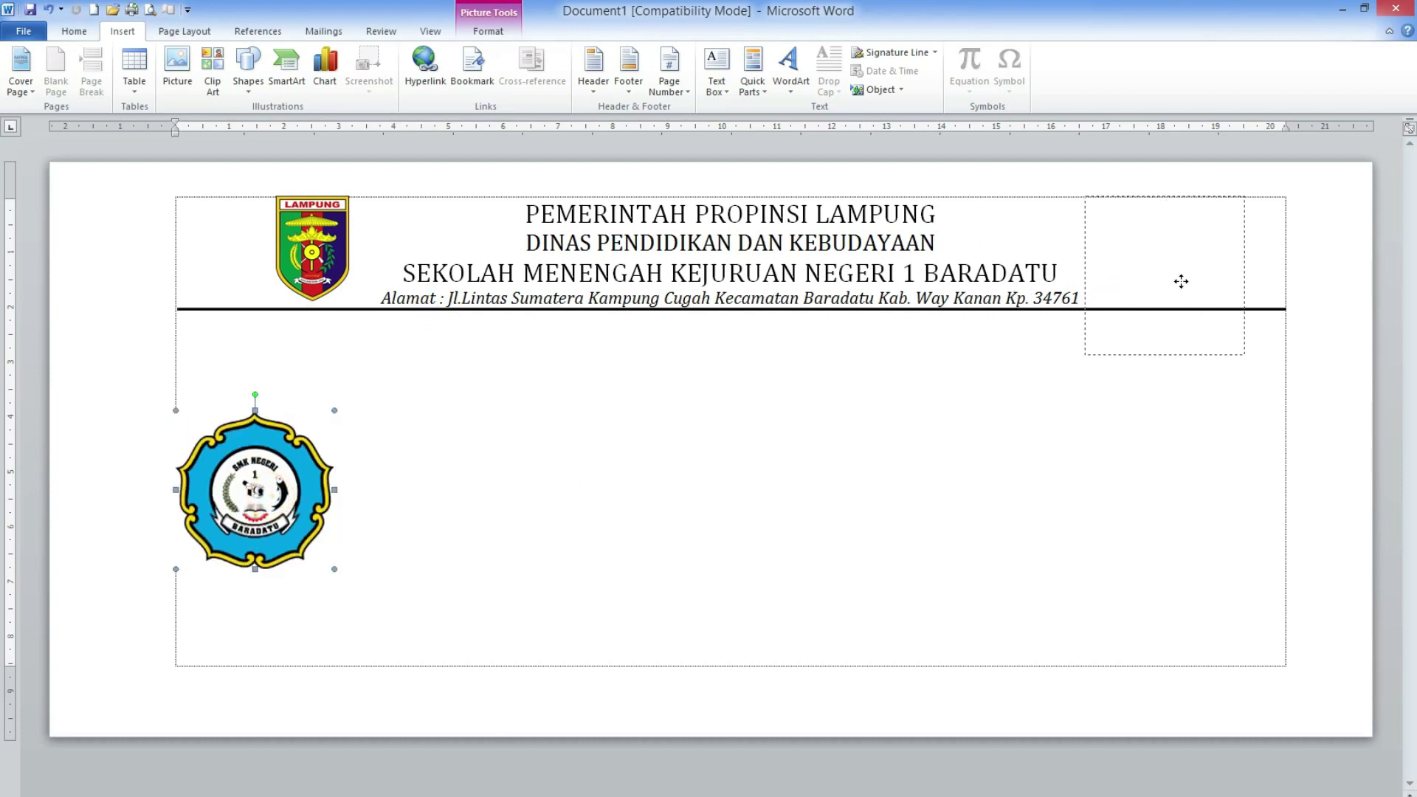
pyautogui.moveTo(1247, 355); pyautogui.dragTo(1192, 300)
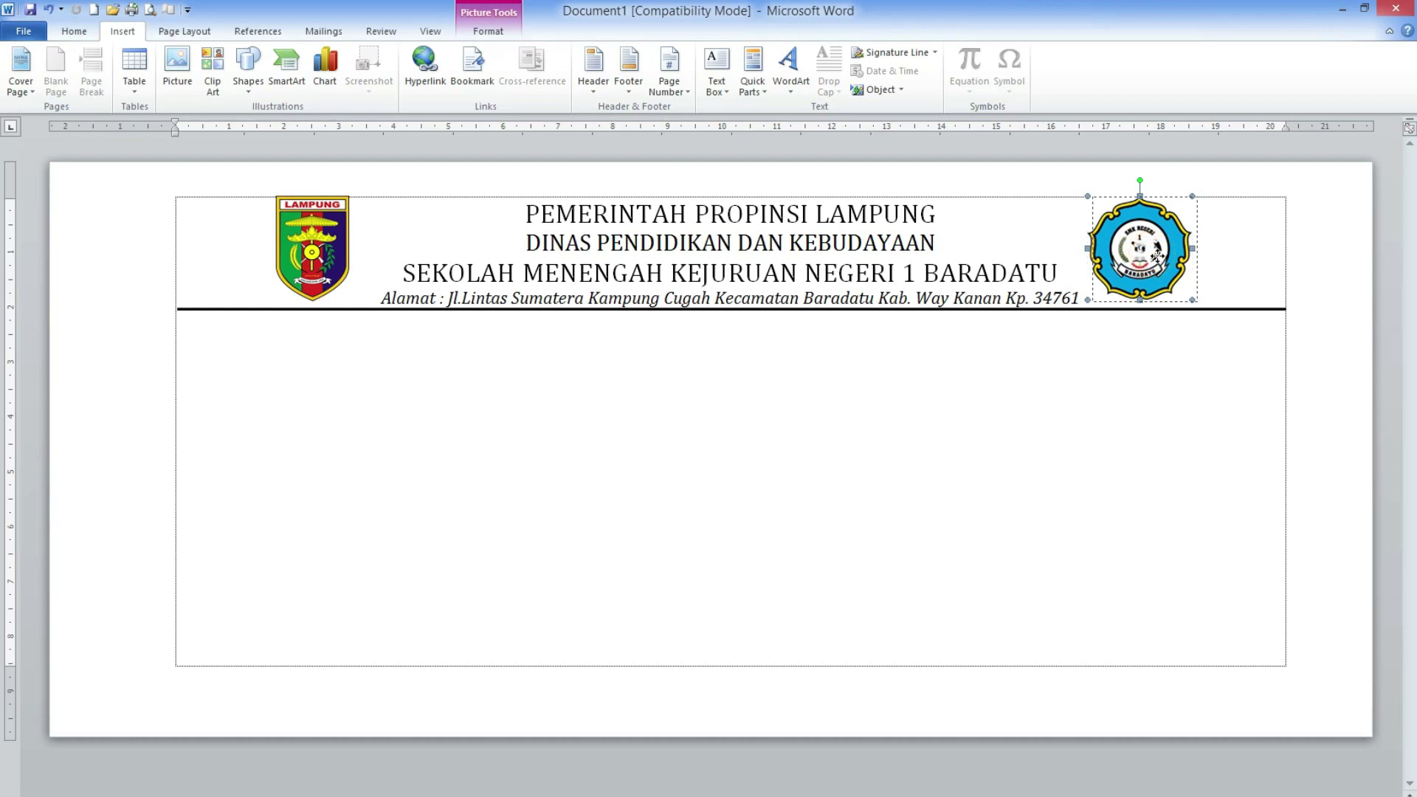
pyautogui.moveTo(1153, 256); pyautogui.dragTo(1159, 258)
pyautogui.click(1113, 449)
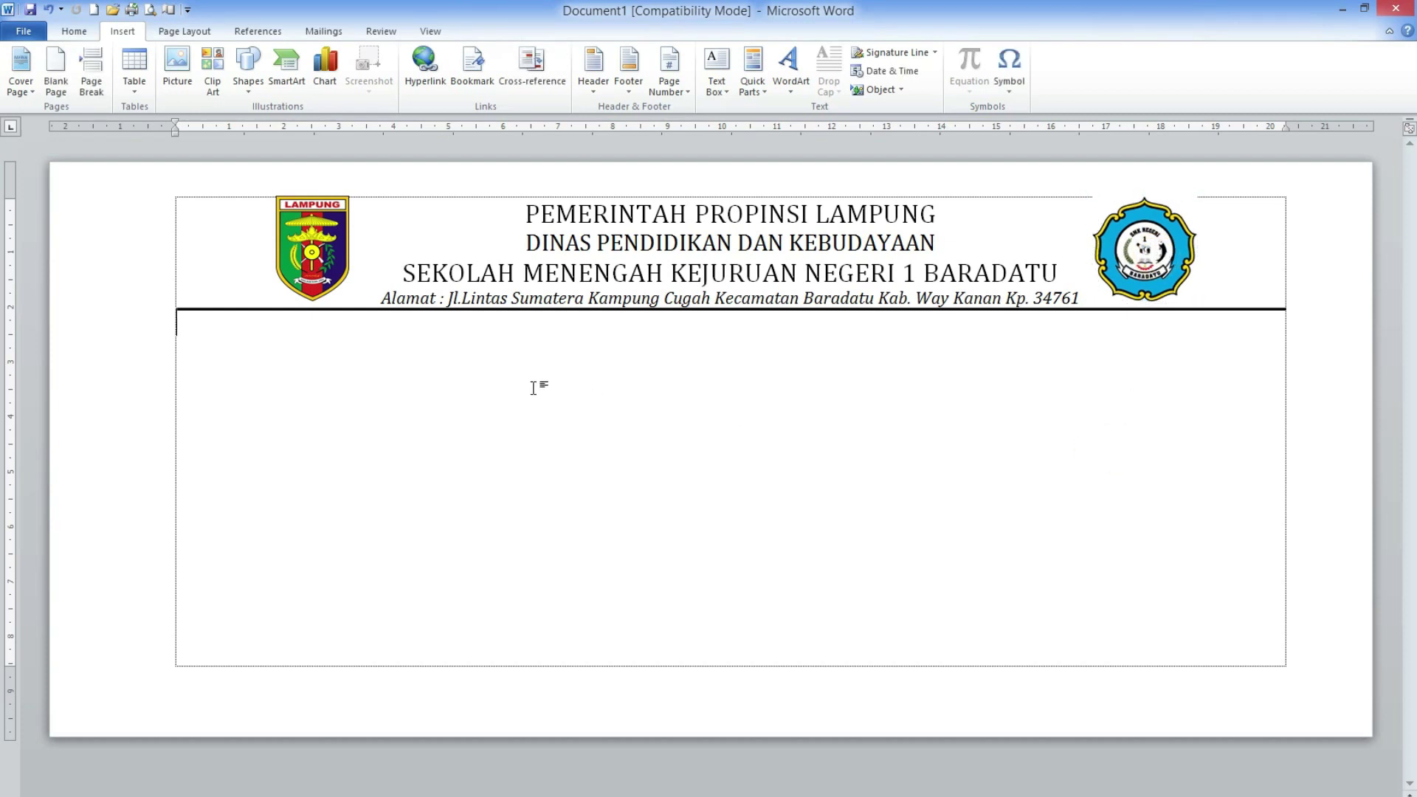
# Step: Bold the three letterhead title lines and add a blank line to push the rule lower
pyautogui.click(526, 242)
pyautogui.moveTo(521, 214)
pyautogui.mouseDown()
pyautogui.moveTo(1031, 260)
pyautogui.moveTo(1063, 283)
pyautogui.mouseUp()
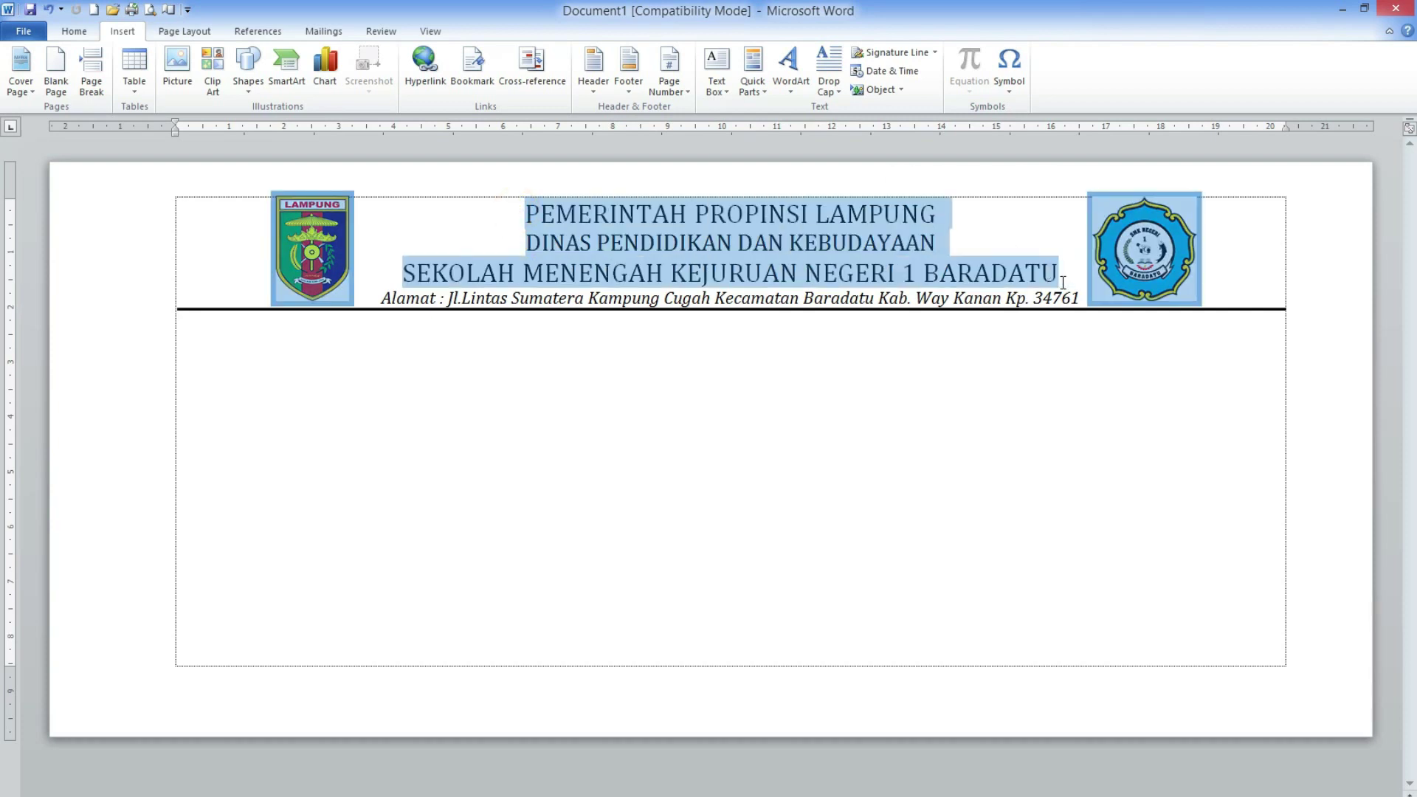
pyautogui.click(78, 32)
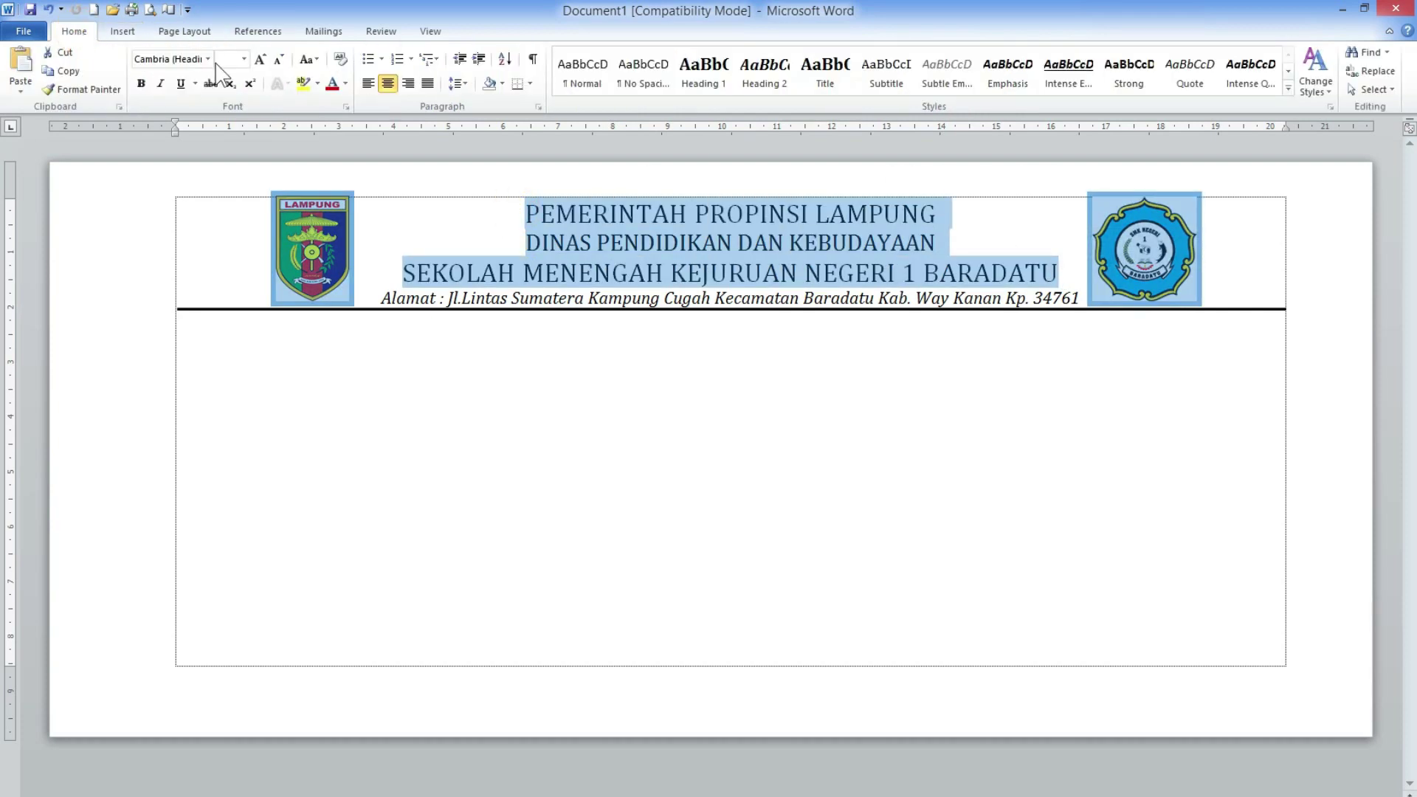
pyautogui.click(134, 86)
pyautogui.click(690, 419)
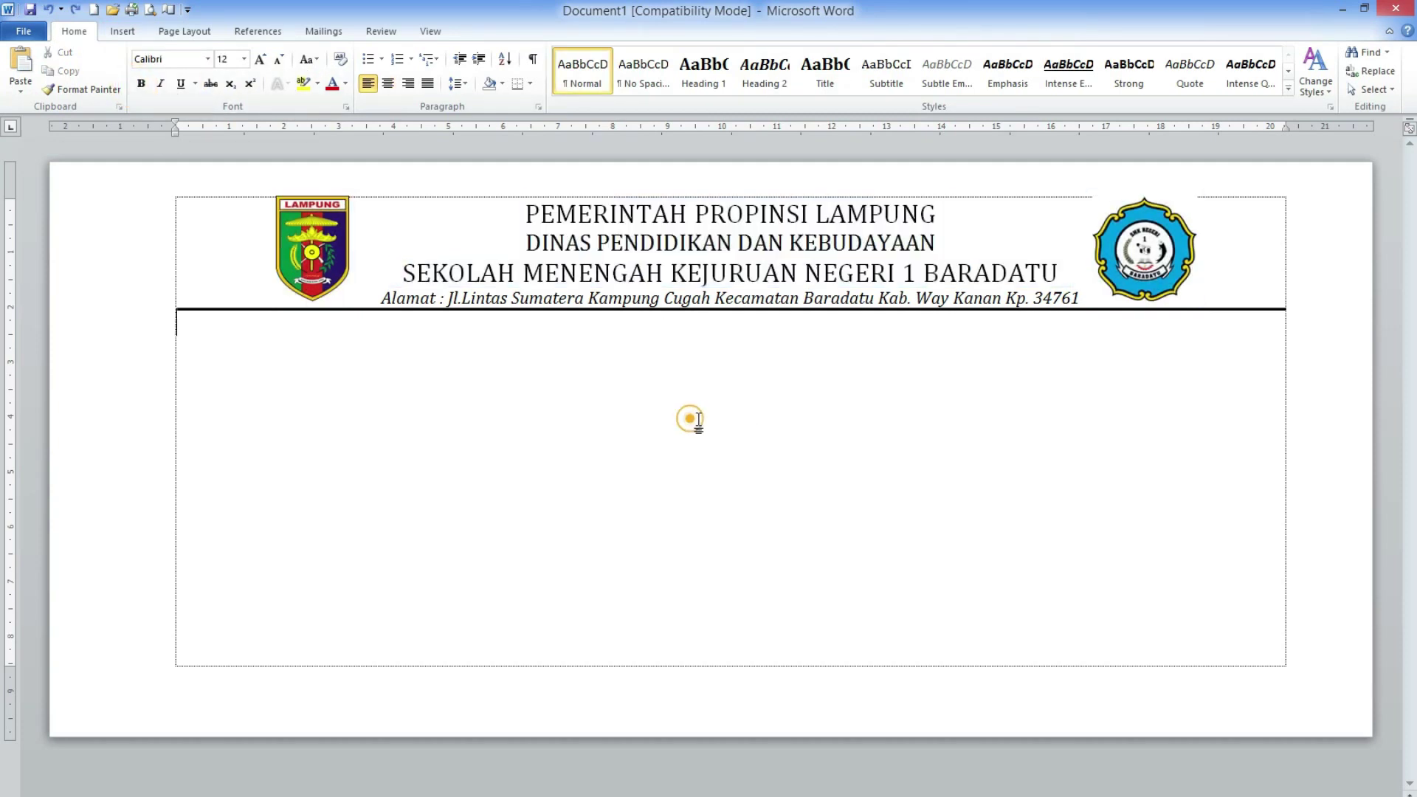
pyautogui.moveTo(527, 233); pyautogui.dragTo(1043, 264)
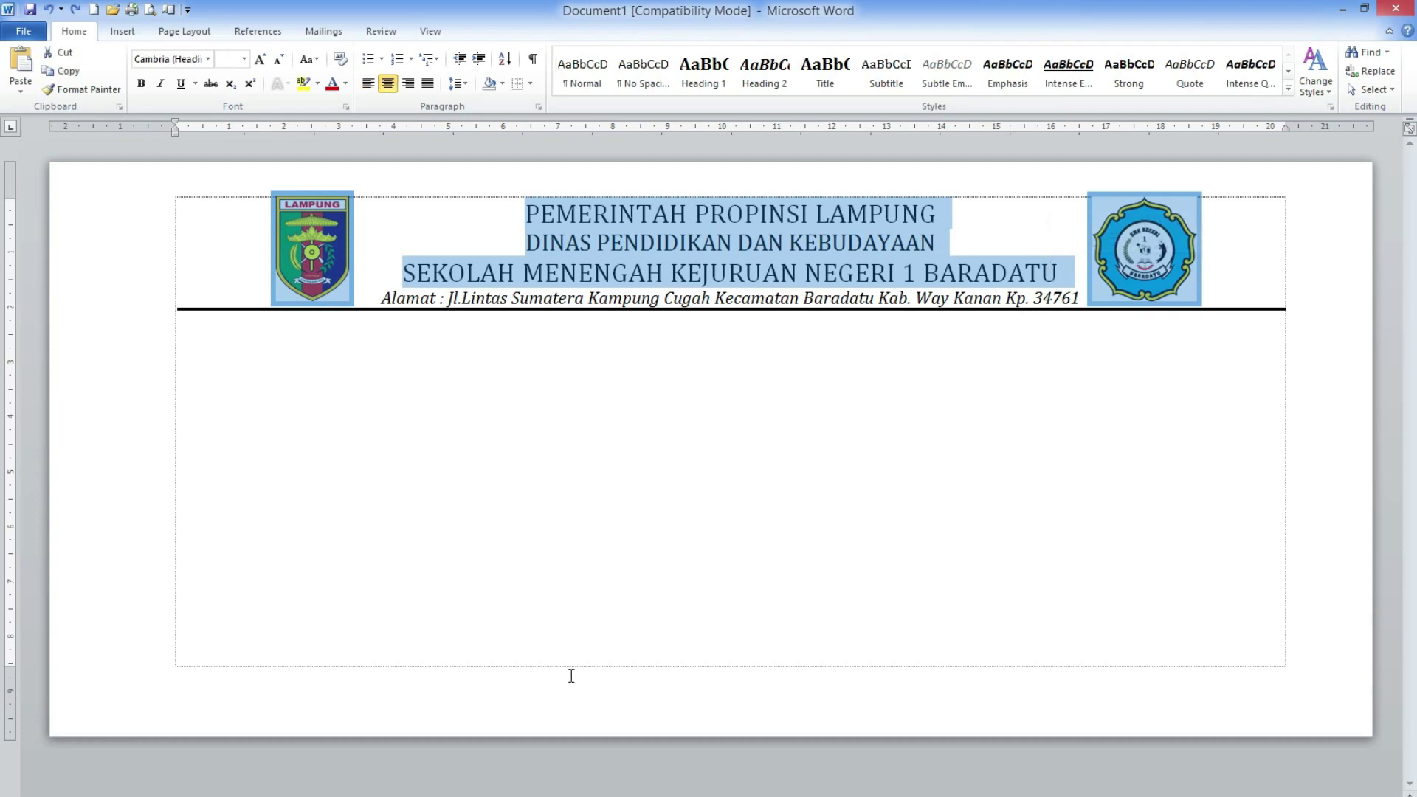
pyautogui.hotkey('ctrl', 'b')
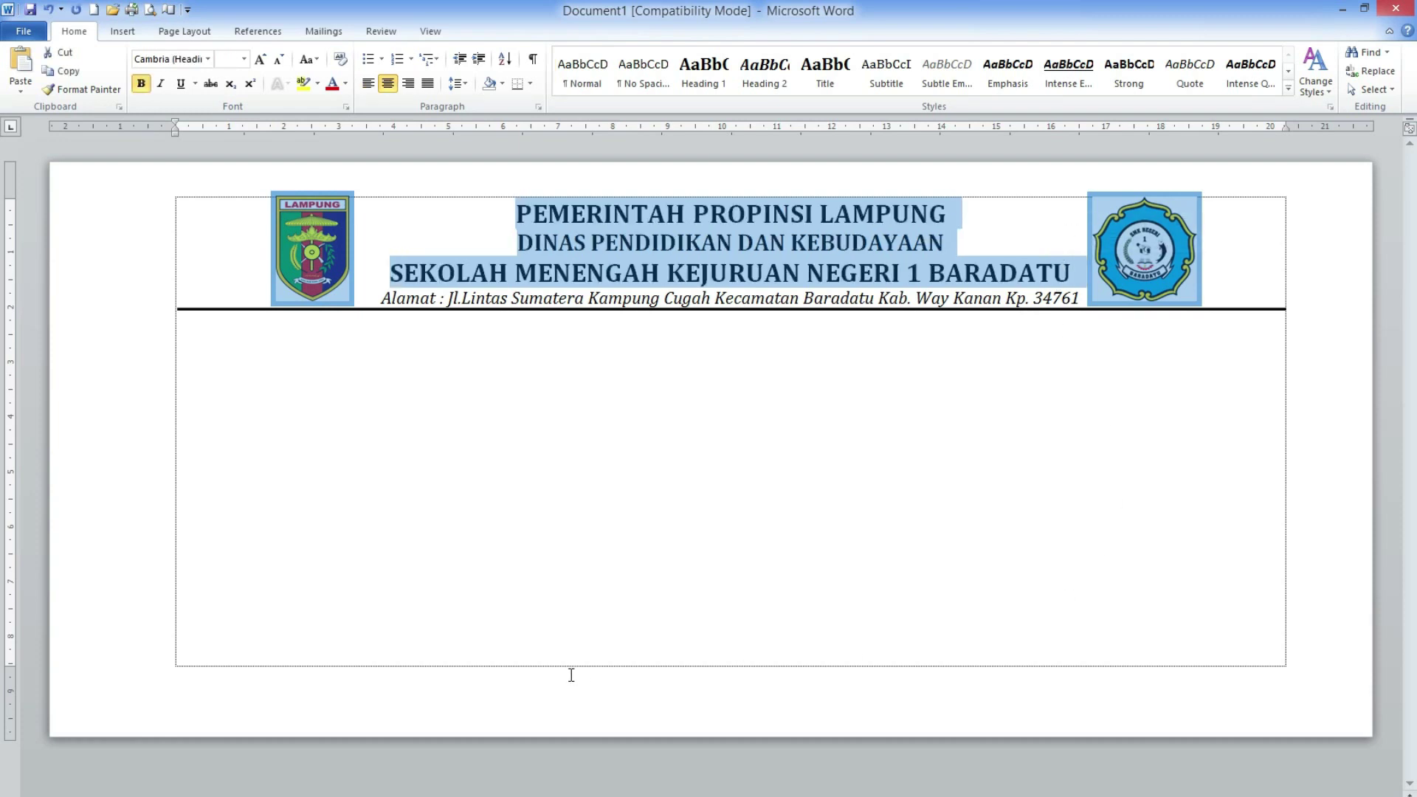
pyautogui.click(514, 433)
pyautogui.press('Return')
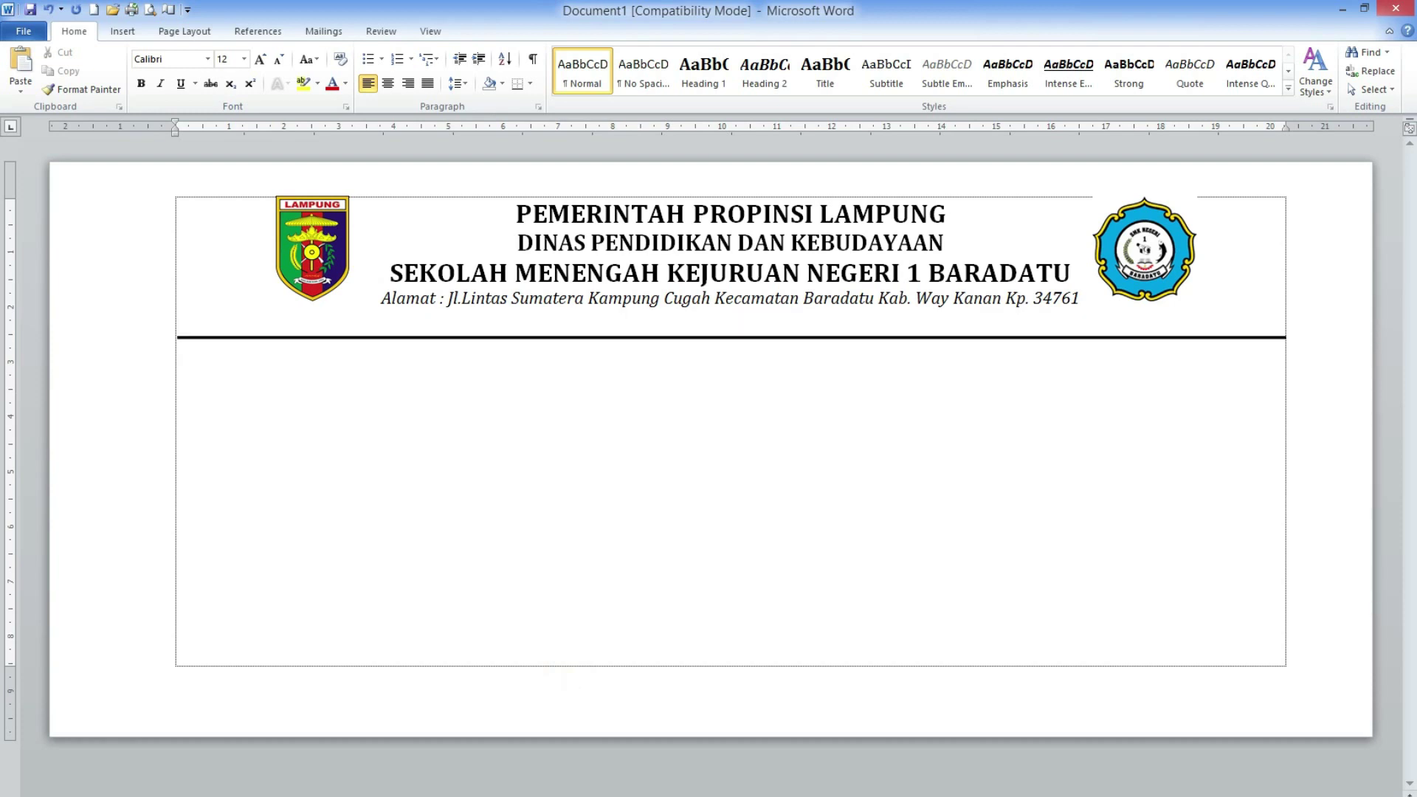
# Step: Nudge the horizontal rule up two steps so it sits just under the address
pyautogui.click(505, 339)
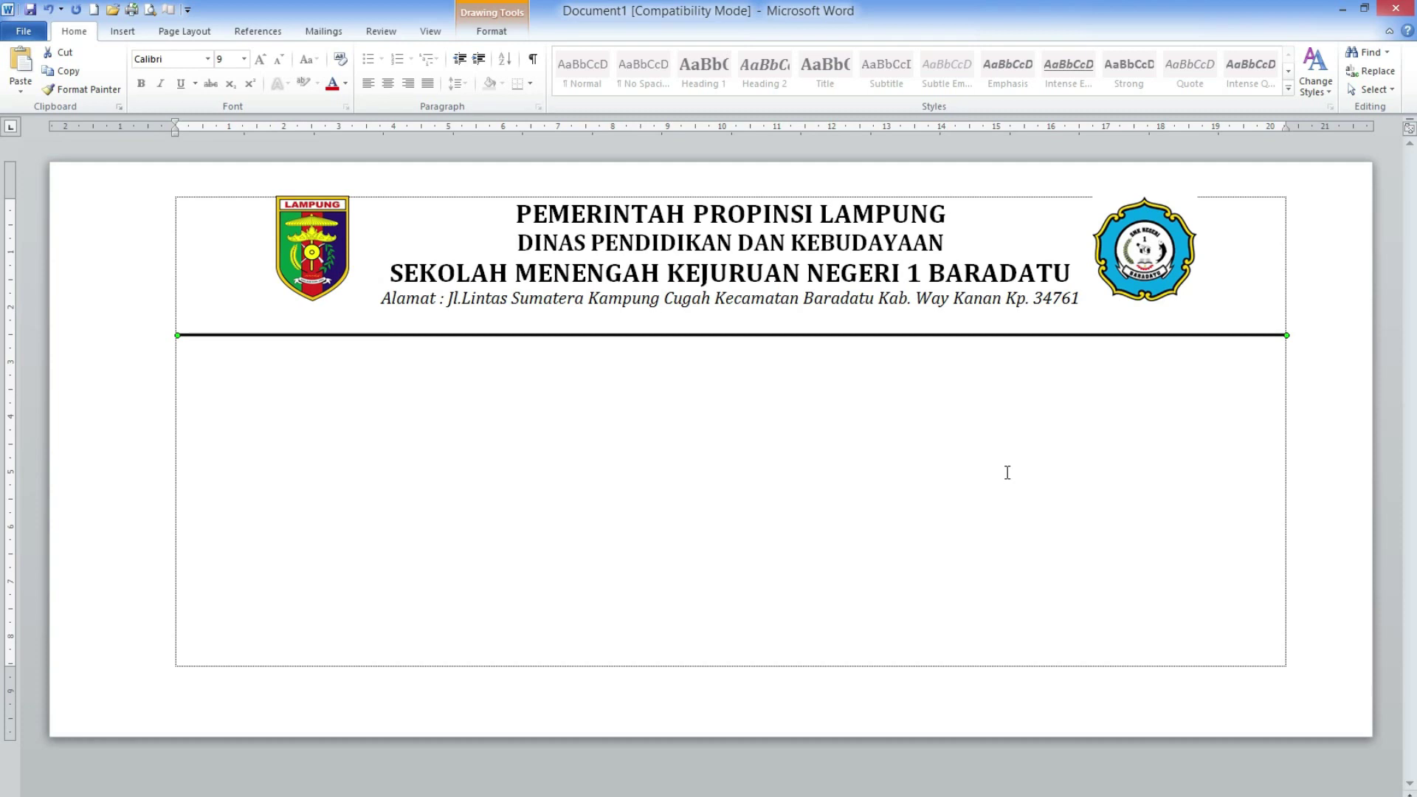
pyautogui.press('Up')
pyautogui.press('Up')
pyautogui.press('Up')
pyautogui.press('Up')
pyautogui.press('Up')
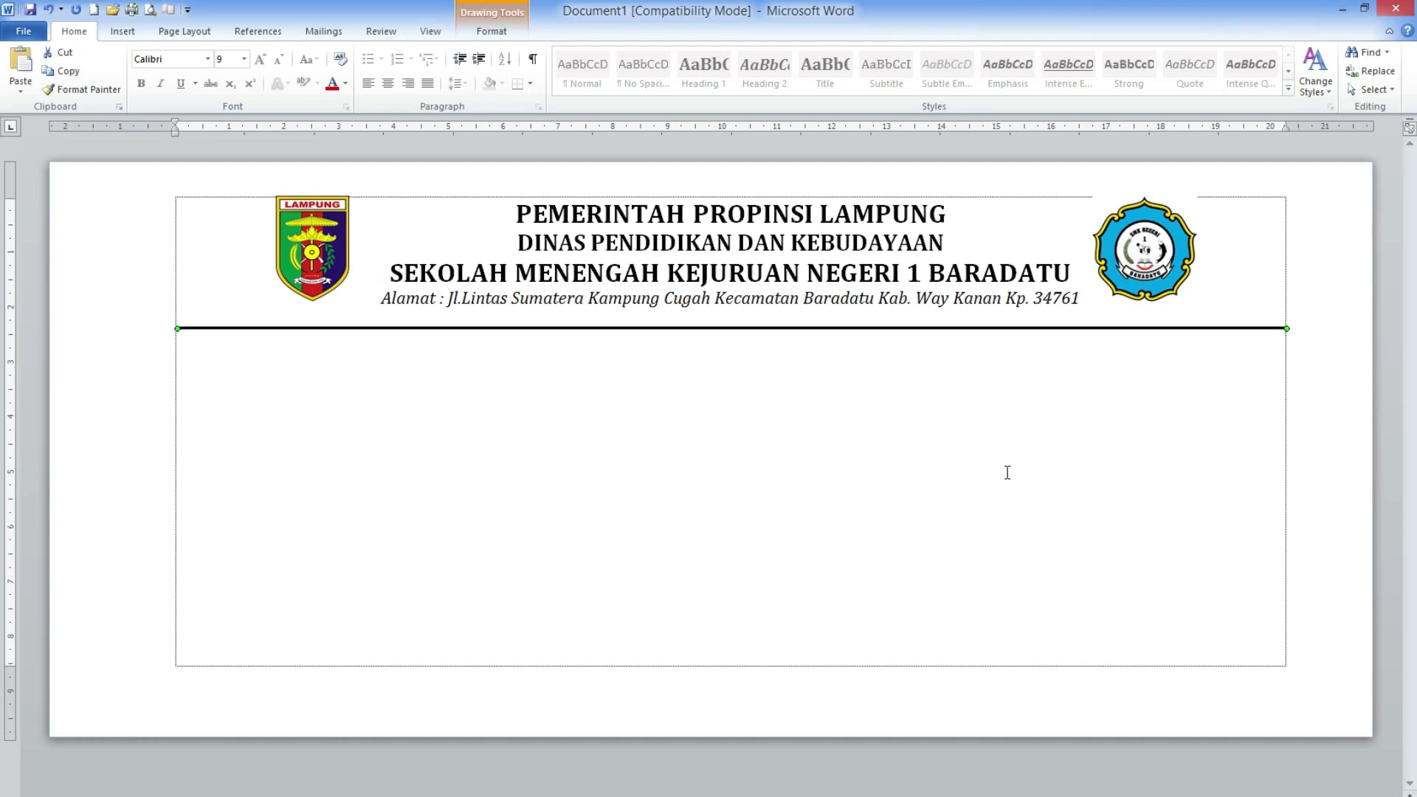
pyautogui.press('Up')
pyautogui.press('Up')
pyautogui.press('Up')
pyautogui.press('Up')
pyautogui.press('Up')
pyautogui.press('Up')
pyautogui.press('Up')
pyautogui.press('Up')
pyautogui.press('Up')
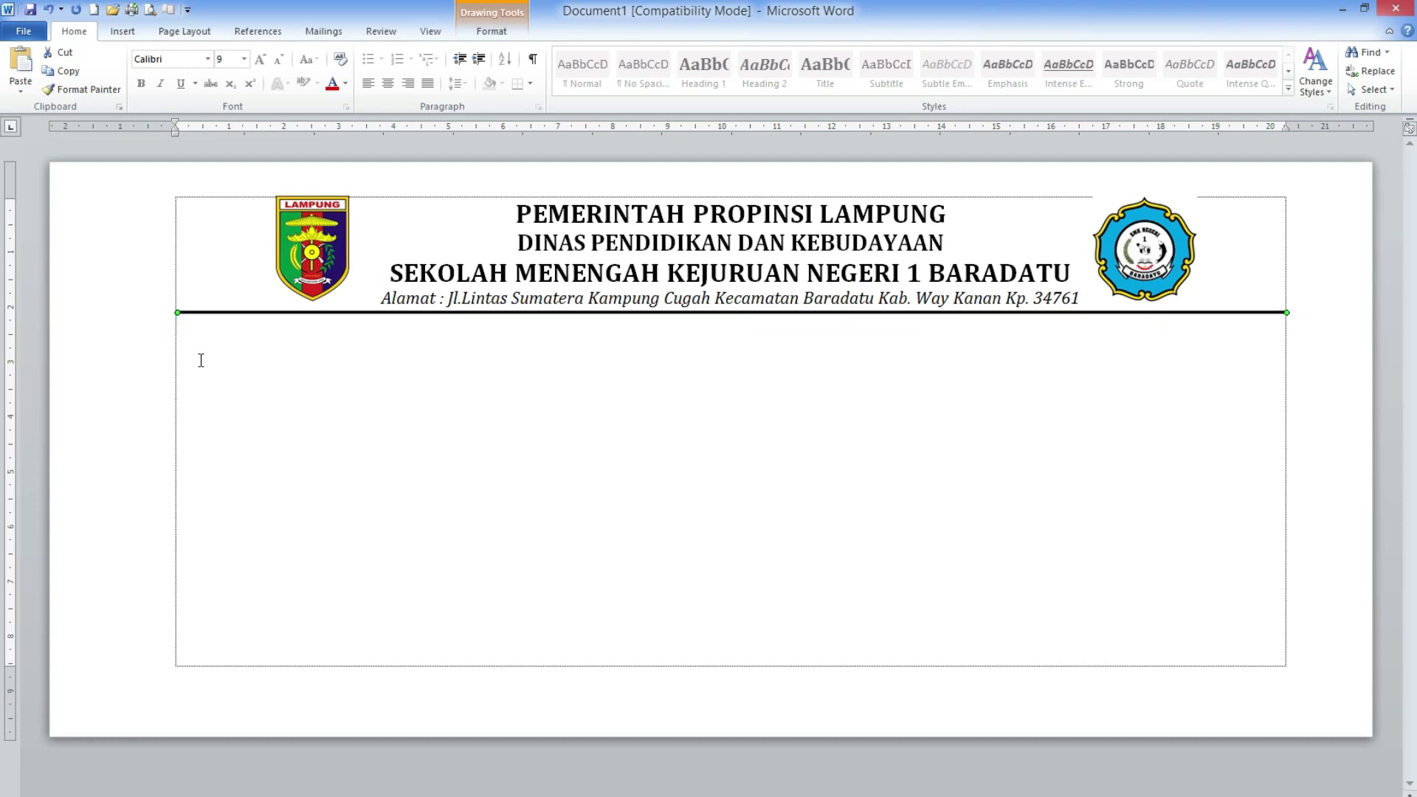
# Step: Type 'Nomor : ....................................' on the line below the rule
pyautogui.click(181, 334)
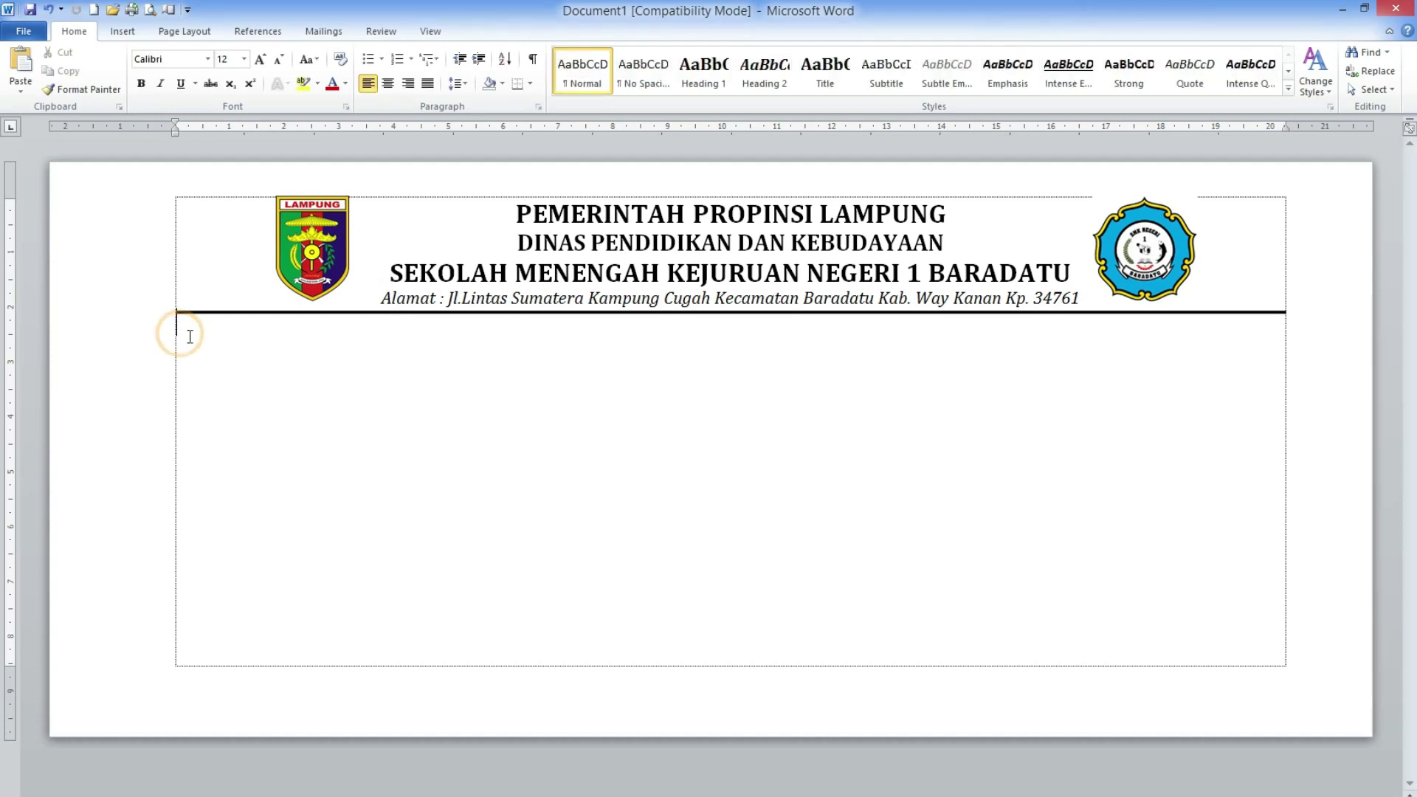
pyautogui.write('Nomor : ')
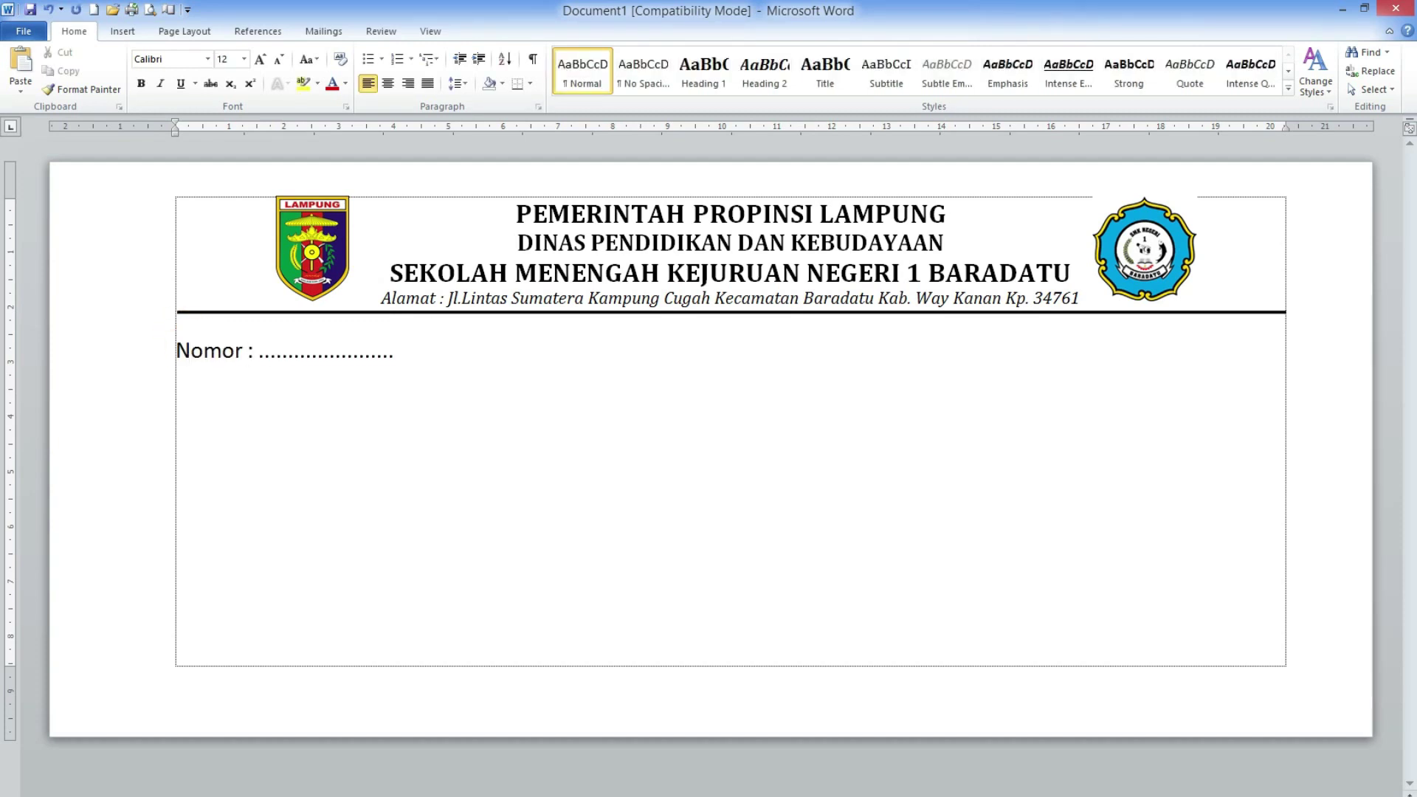
pyautogui.write('....................................')
pyautogui.keyDown('ctrl'); pyautogui.scroll(-2, 765, 433); pyautogui.keyUp('ctrl')
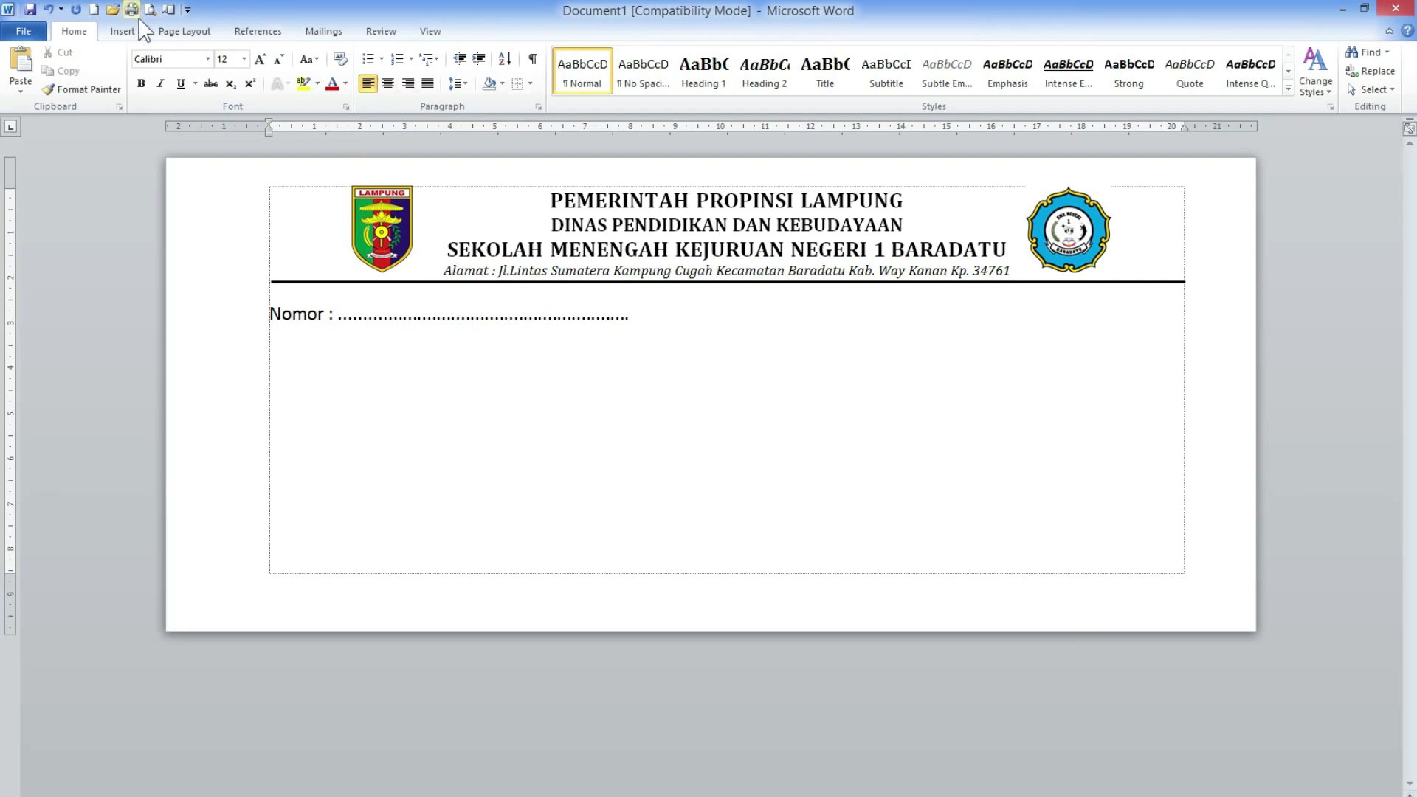
# Step: Draw a text box at the lower right of the page and widen it leftward
pyautogui.click(124, 32)
pyautogui.click(246, 78)
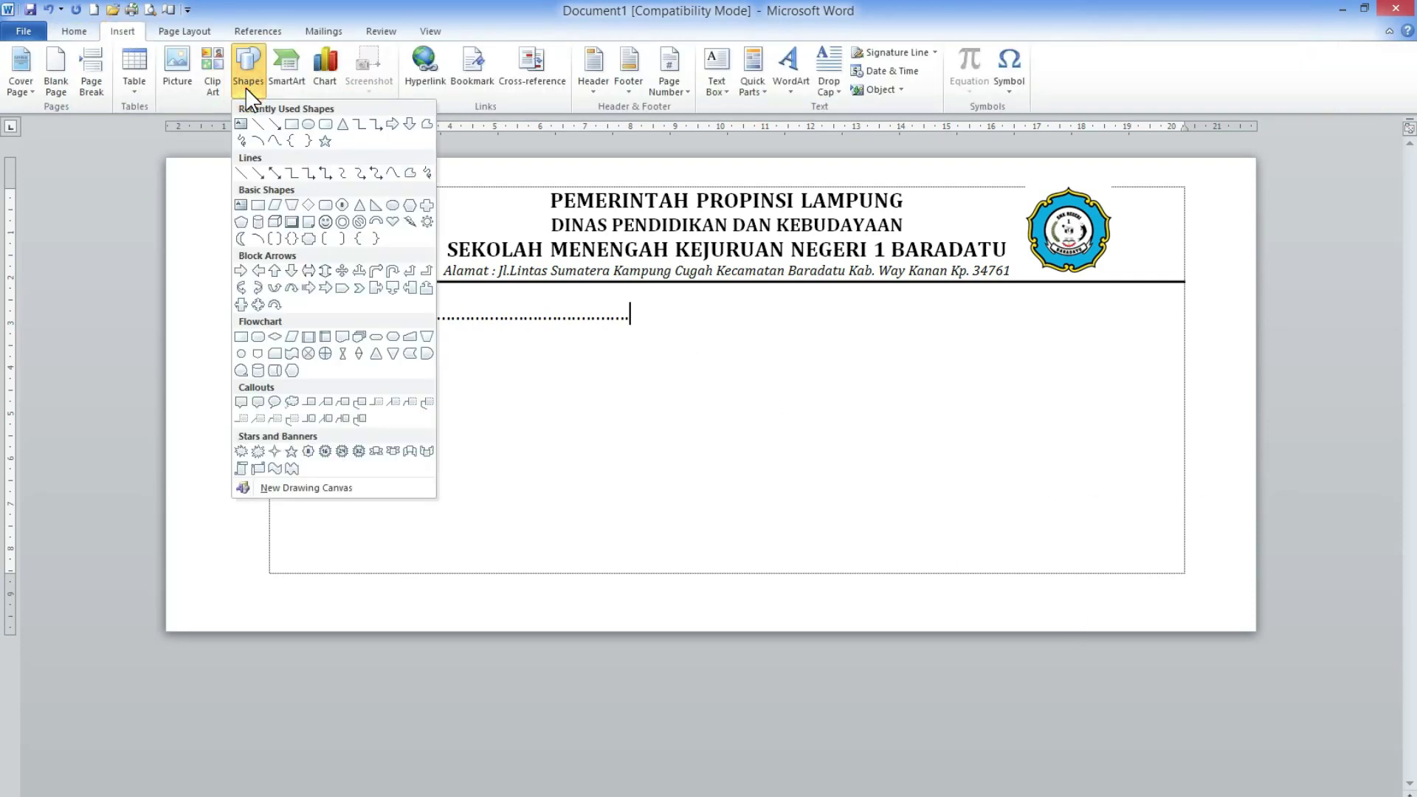
pyautogui.click(242, 124)
pyautogui.moveTo(817, 395); pyautogui.dragTo(1178, 556)
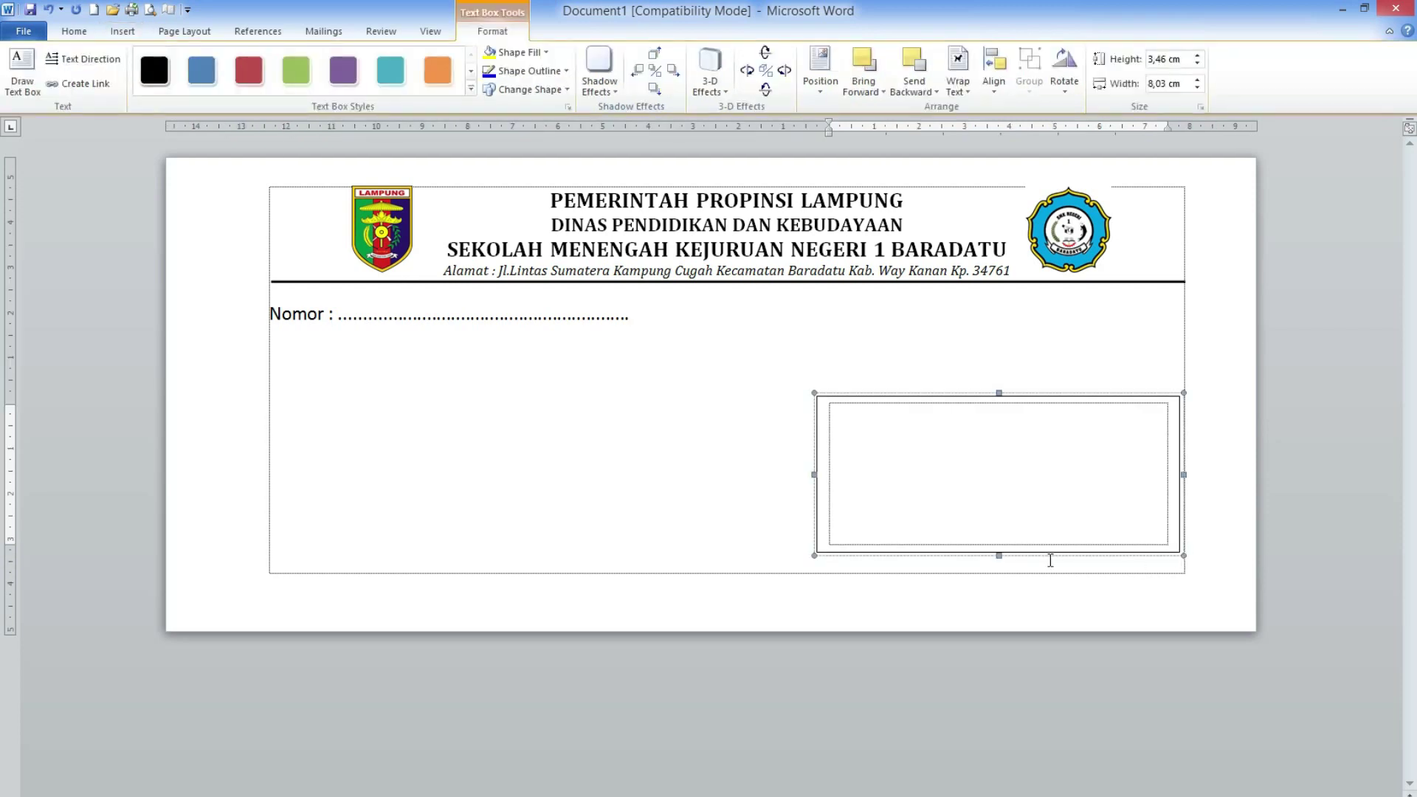
pyautogui.moveTo(814, 556); pyautogui.dragTo(769, 561)
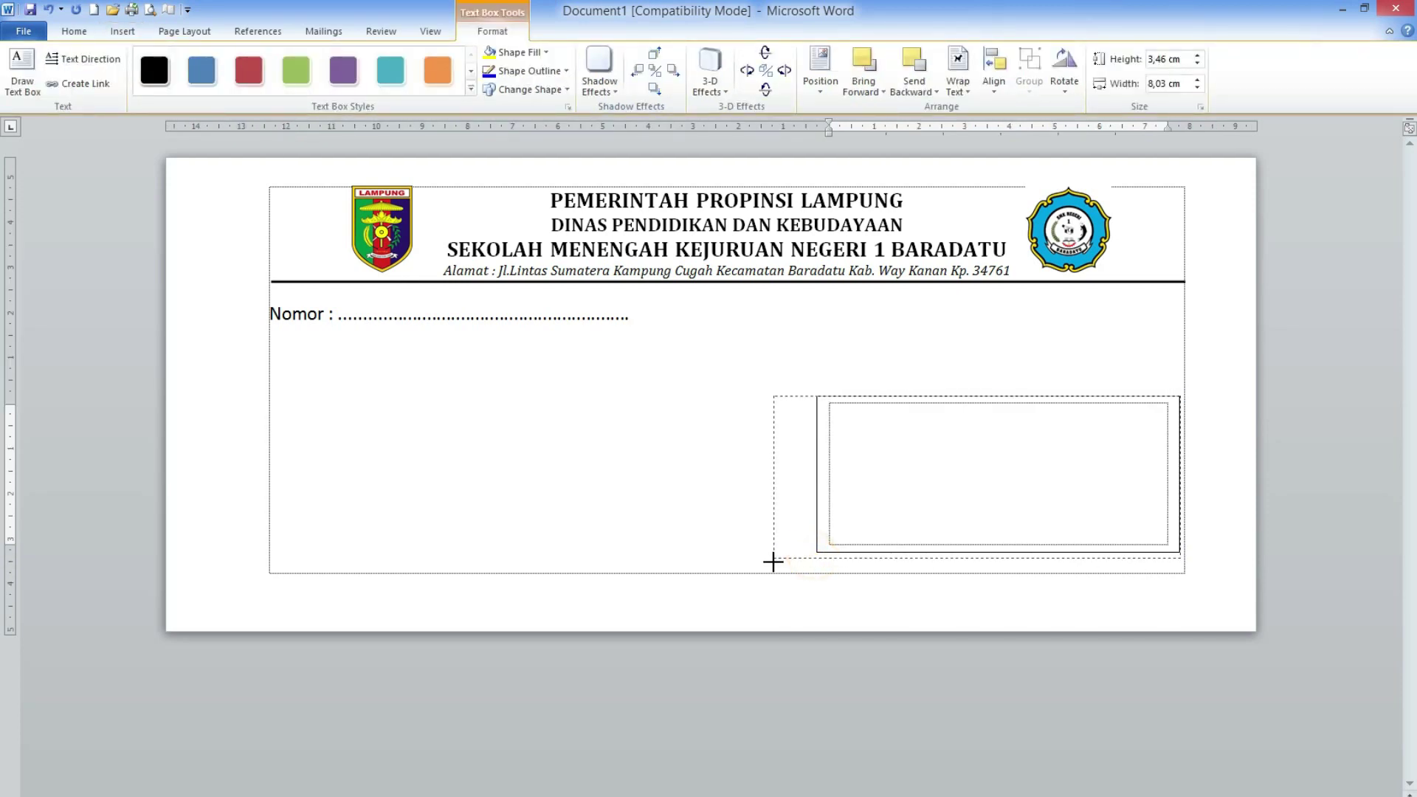
# Step: Fill the box with 'Kepada Yth', two dotted lines, 'Di' and 'Tempat'
pyautogui.click(816, 411)
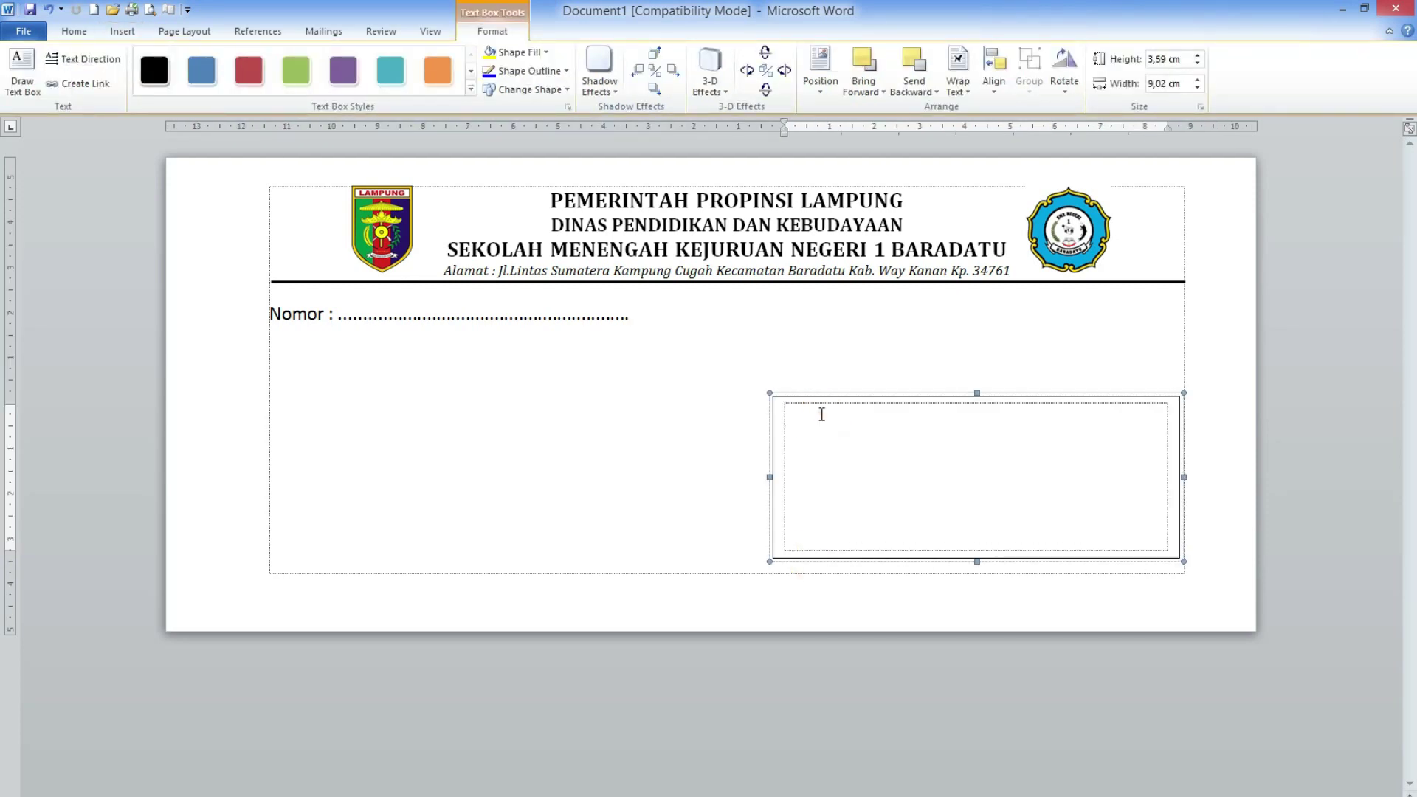
pyautogui.write('KEpada')
pyautogui.press('BackSpace')
pyautogui.write('Yth :')
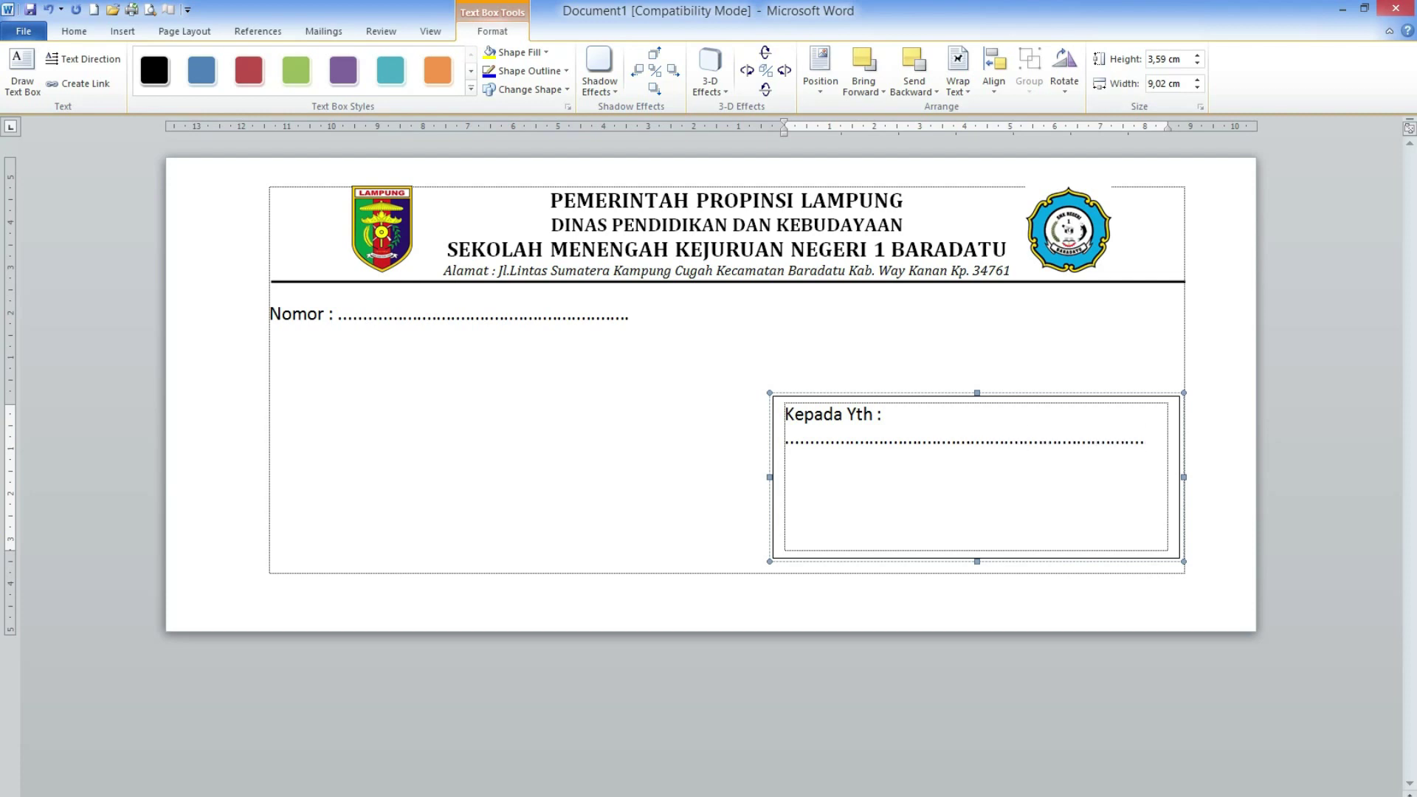
pyautogui.press('Return')
pyautogui.hotkey('ctrl', 'v')
pyautogui.press('Return')
pyautogui.write('Di')
pyautogui.press('Return')
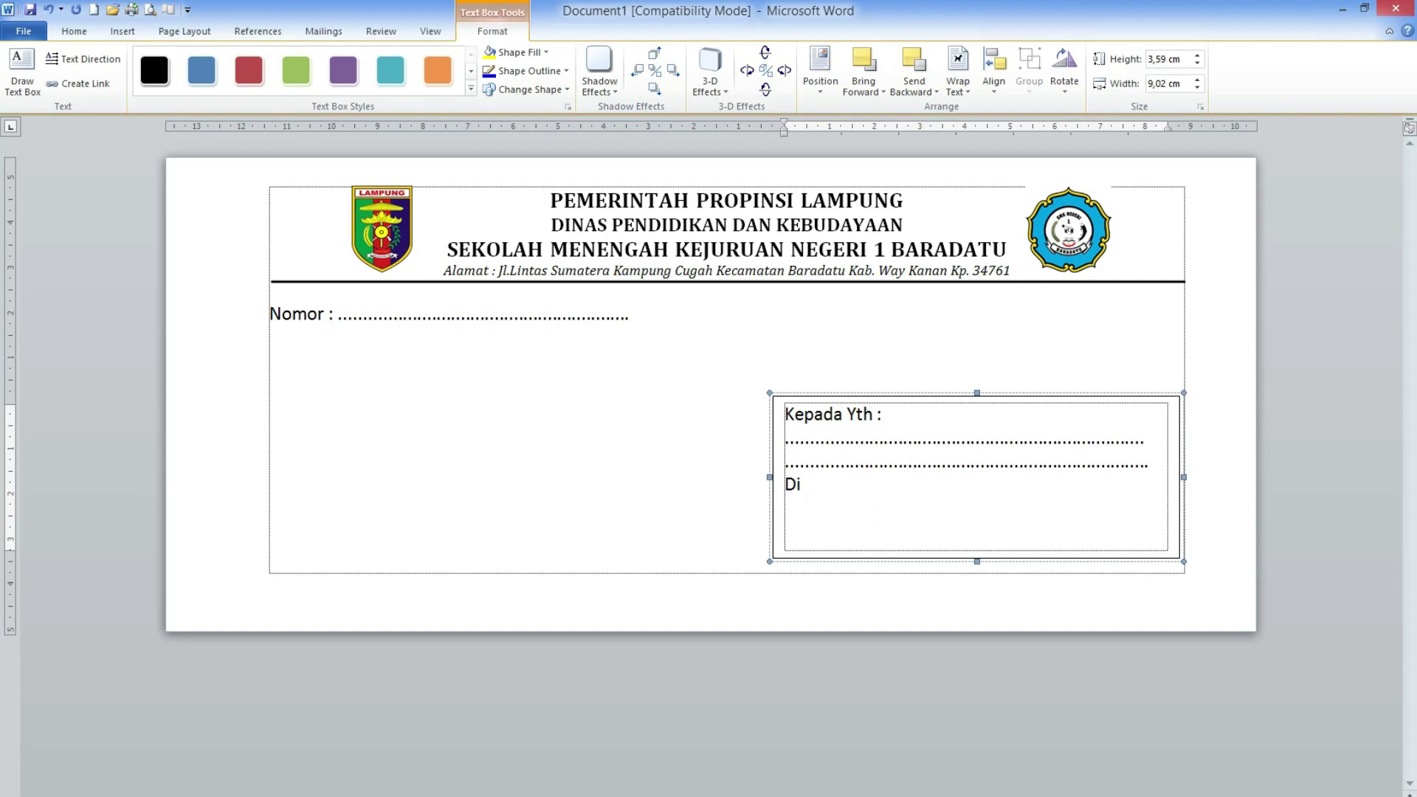
pyautogui.write('Tempat')
# Step: Select the Kepada Yth text box as a whole shape and set its outline to No Outline
pyautogui.moveTo(1148, 464); pyautogui.dragTo(788, 454)
pyautogui.click(790, 482)
pyautogui.click(883, 357)
pyautogui.click(880, 396)
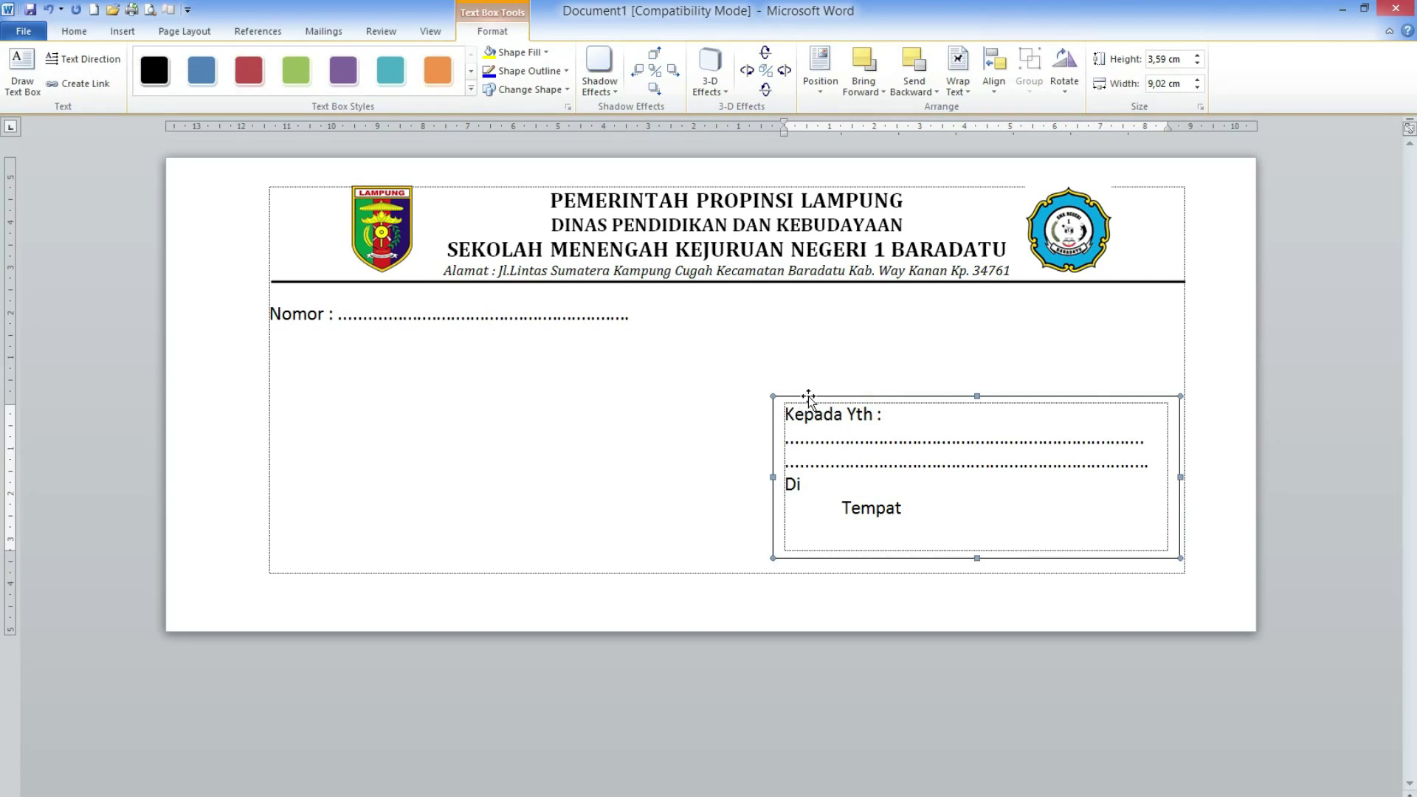
pyautogui.click(835, 341)
pyautogui.click(844, 396)
pyautogui.click(514, 72)
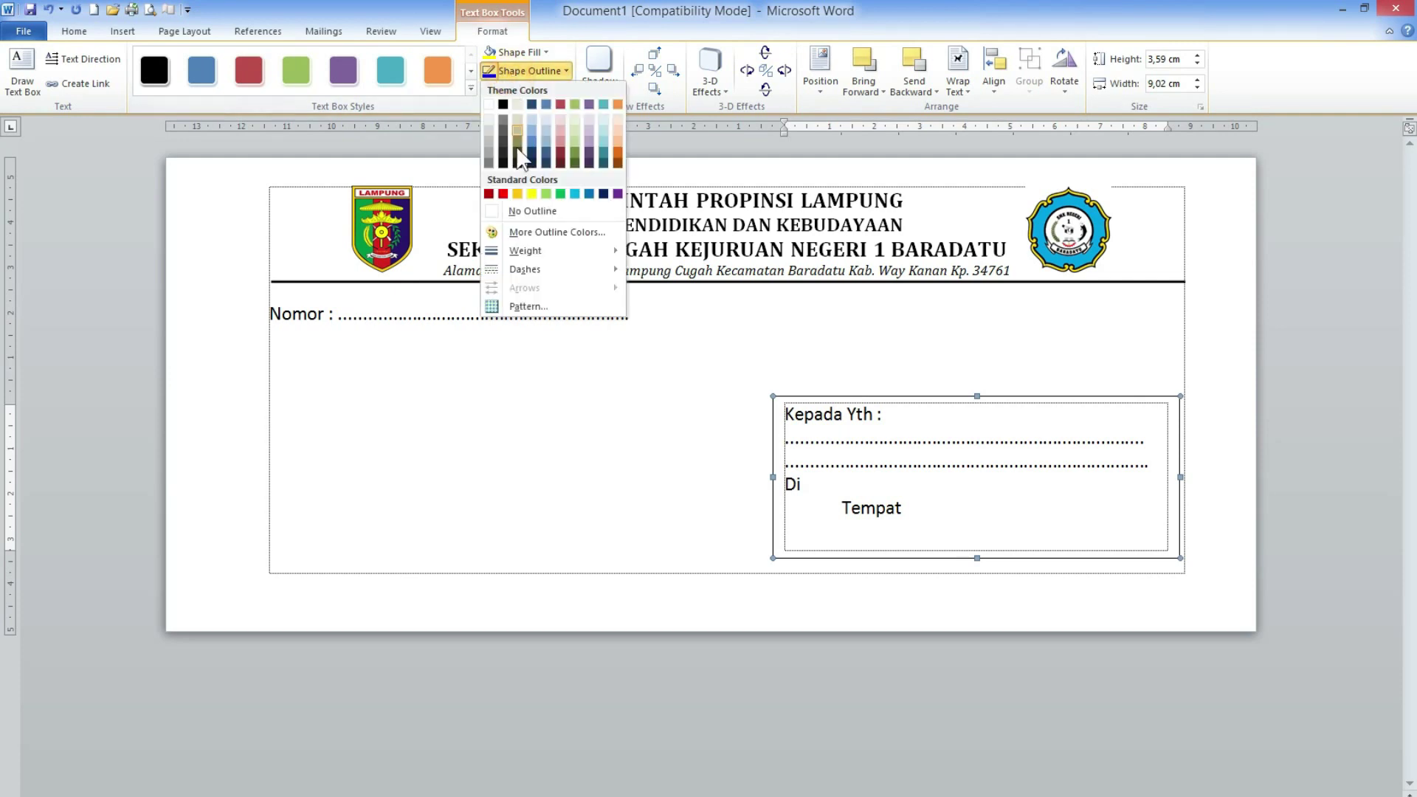
pyautogui.click(533, 211)
pyautogui.click(686, 407)
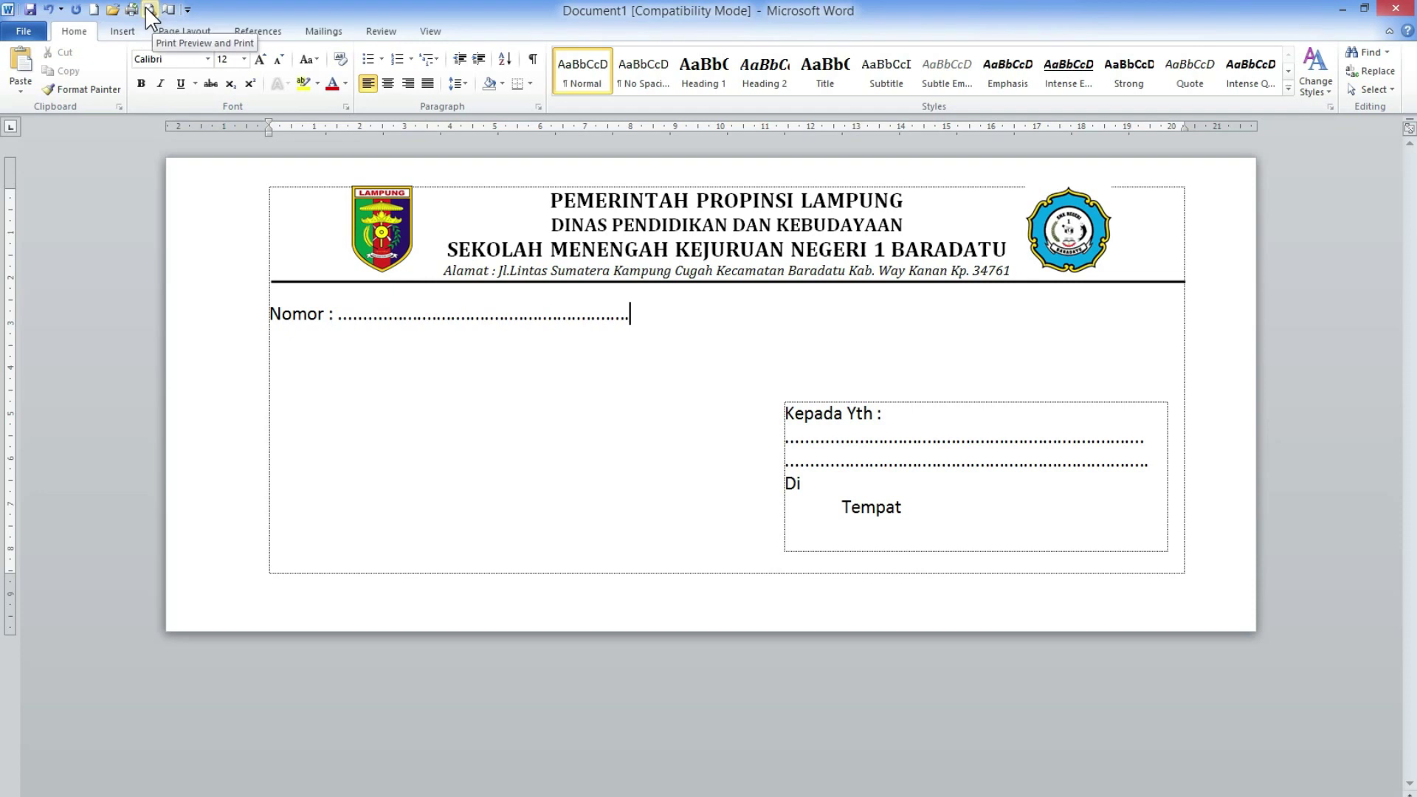
pyautogui.click(17, 32)
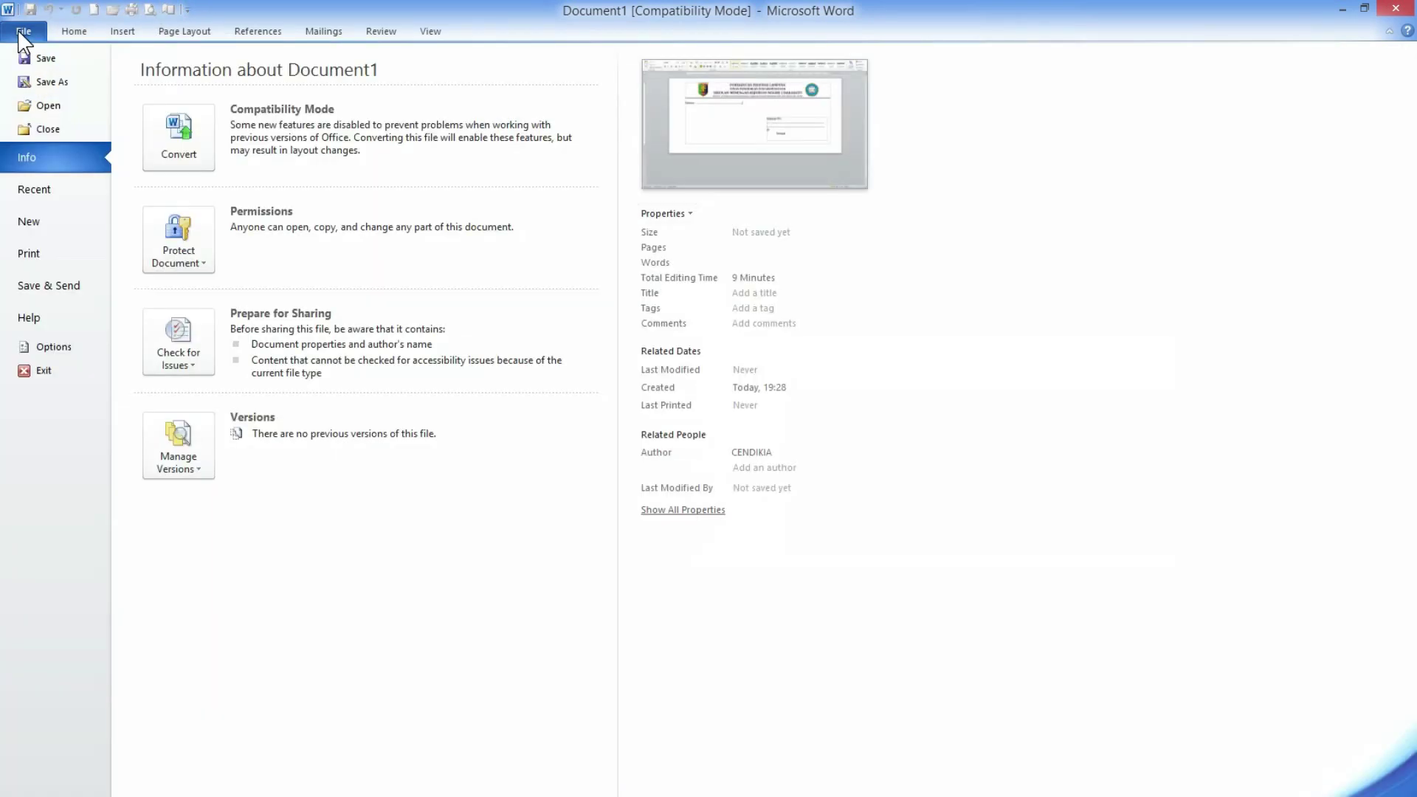
pyautogui.click(48, 256)
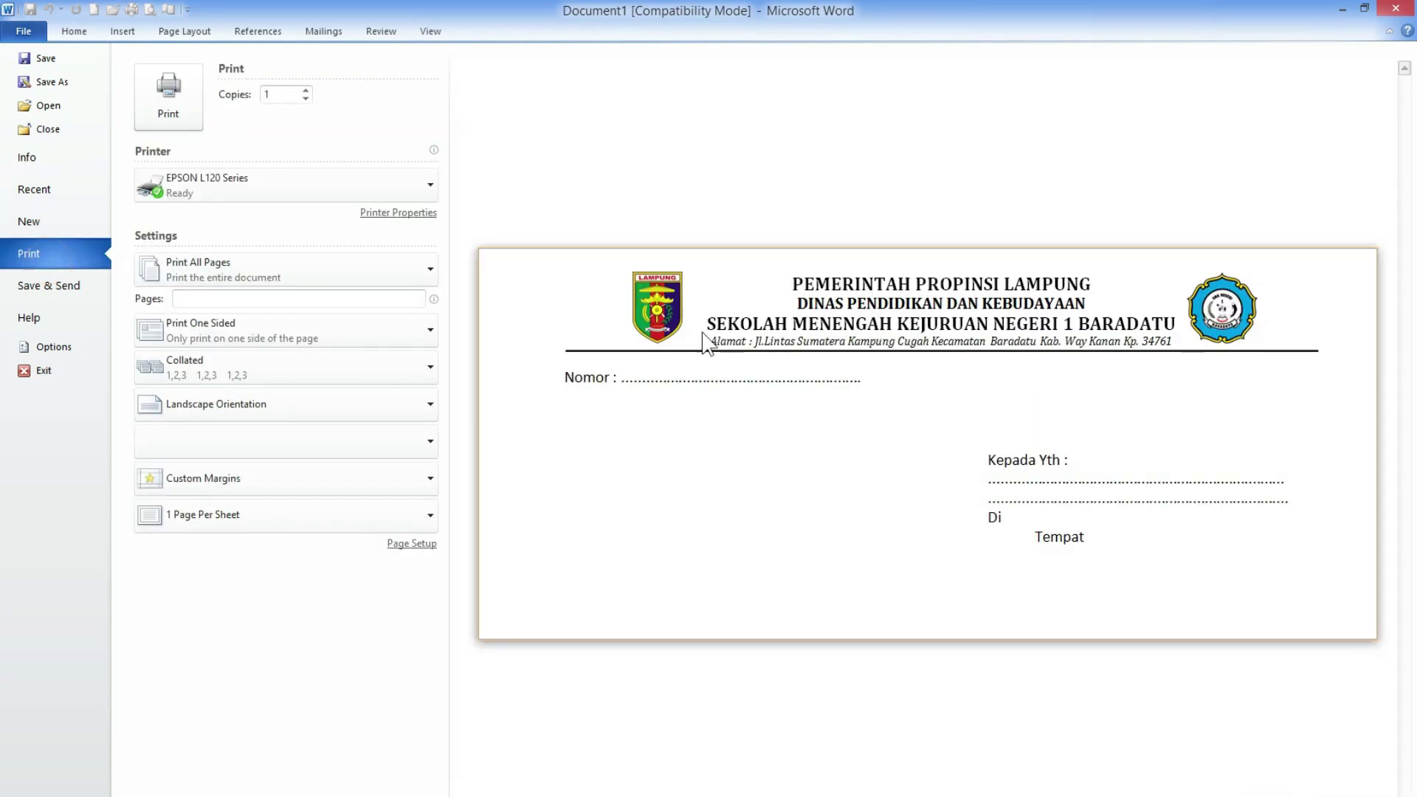
pyautogui.press('Escape')
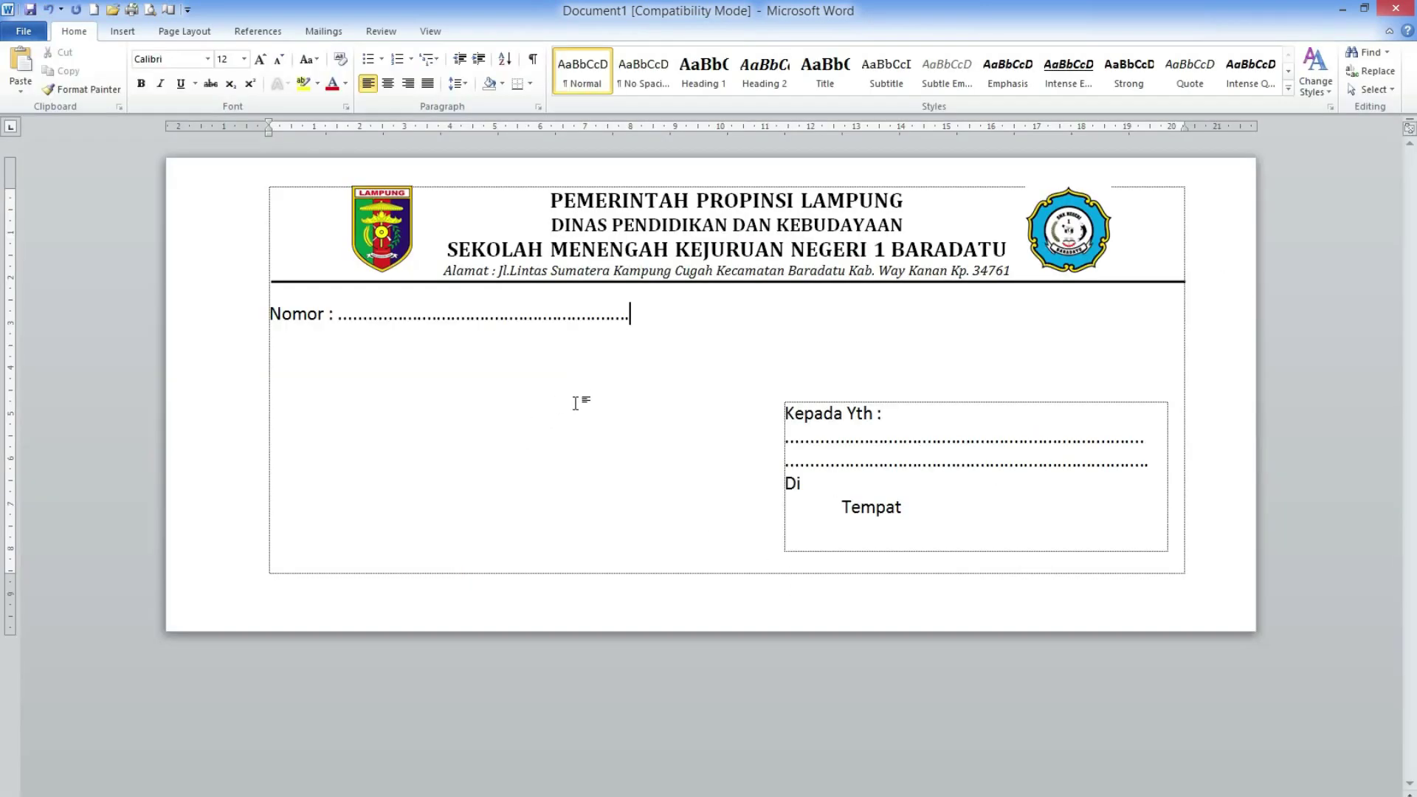
# Step: Replace the first dotted line in the recipient box with 'Pimpinan Percetakan…'
pyautogui.click(959, 509)
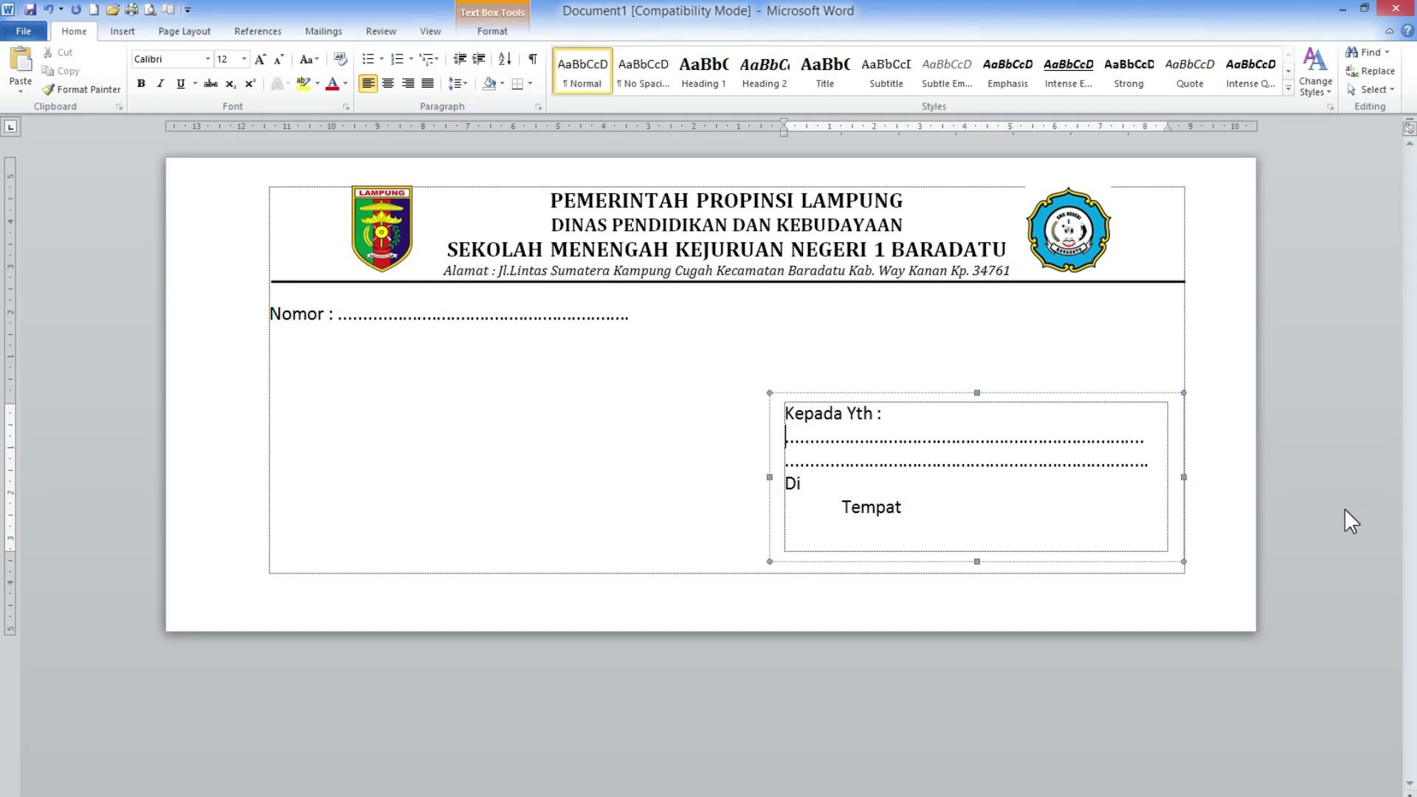
pyautogui.hotkey('shift', 'End')
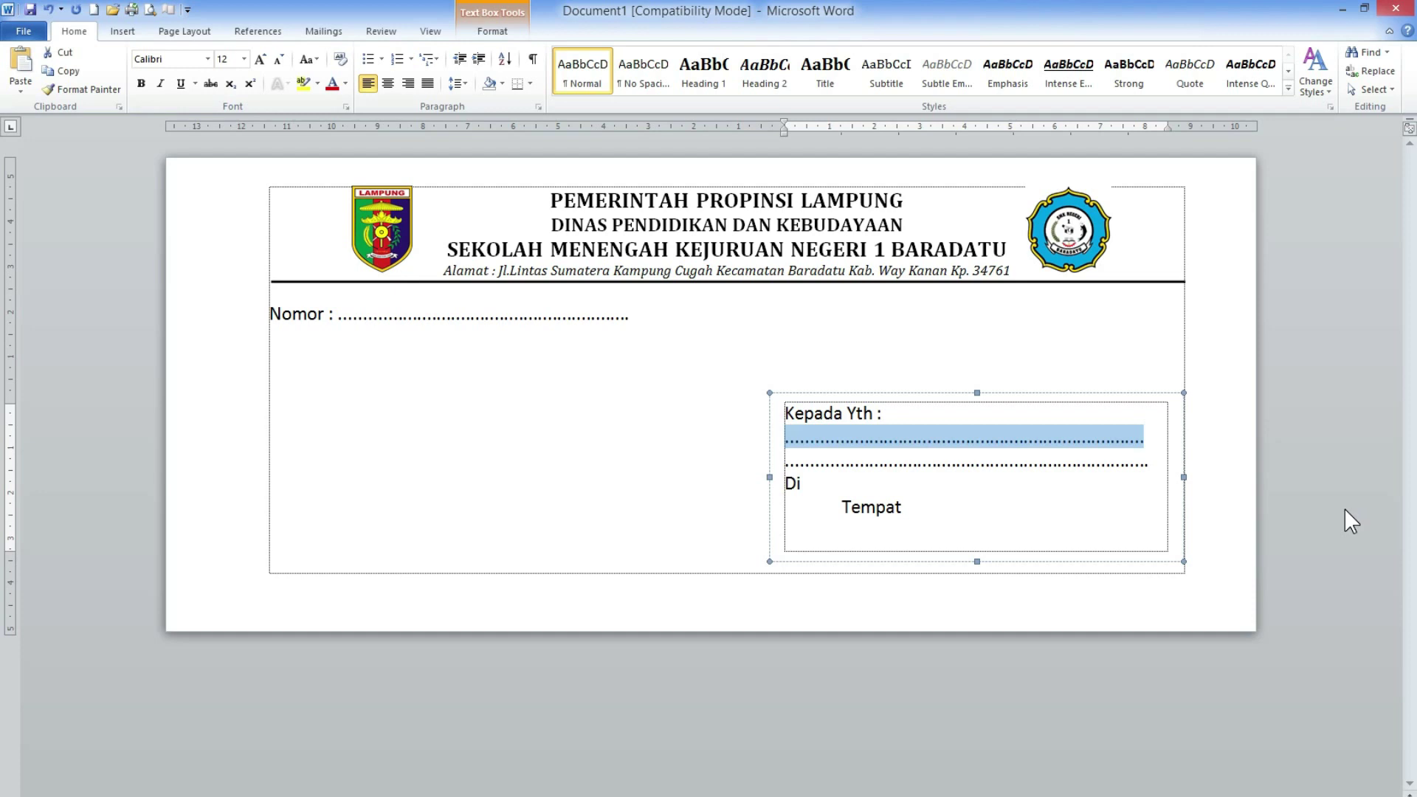
pyautogui.click(797, 437)
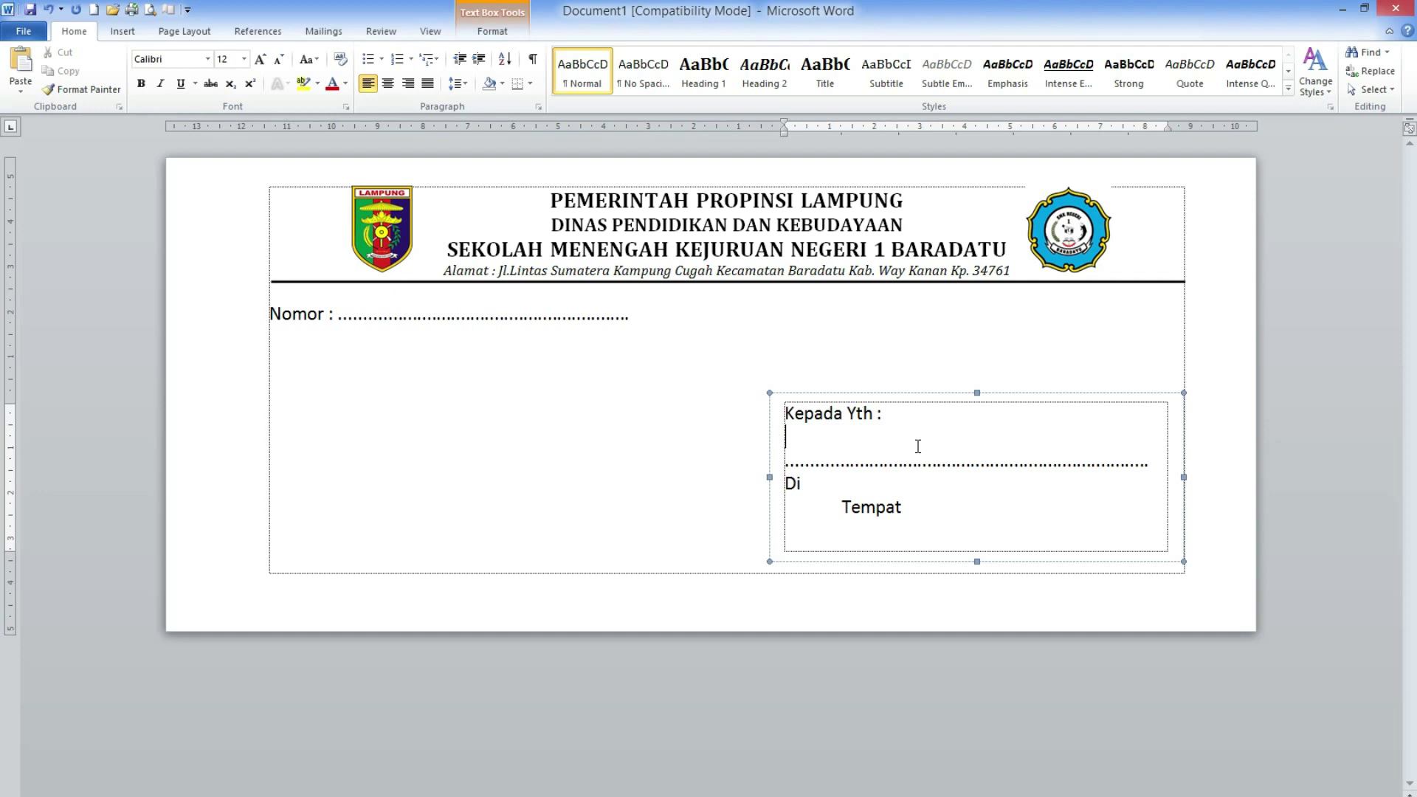
pyautogui.write('PEr')
pyautogui.hotkey('shift', 'Home')
pyautogui.write('Pimpin')
pyautogui.write('an PErceta')
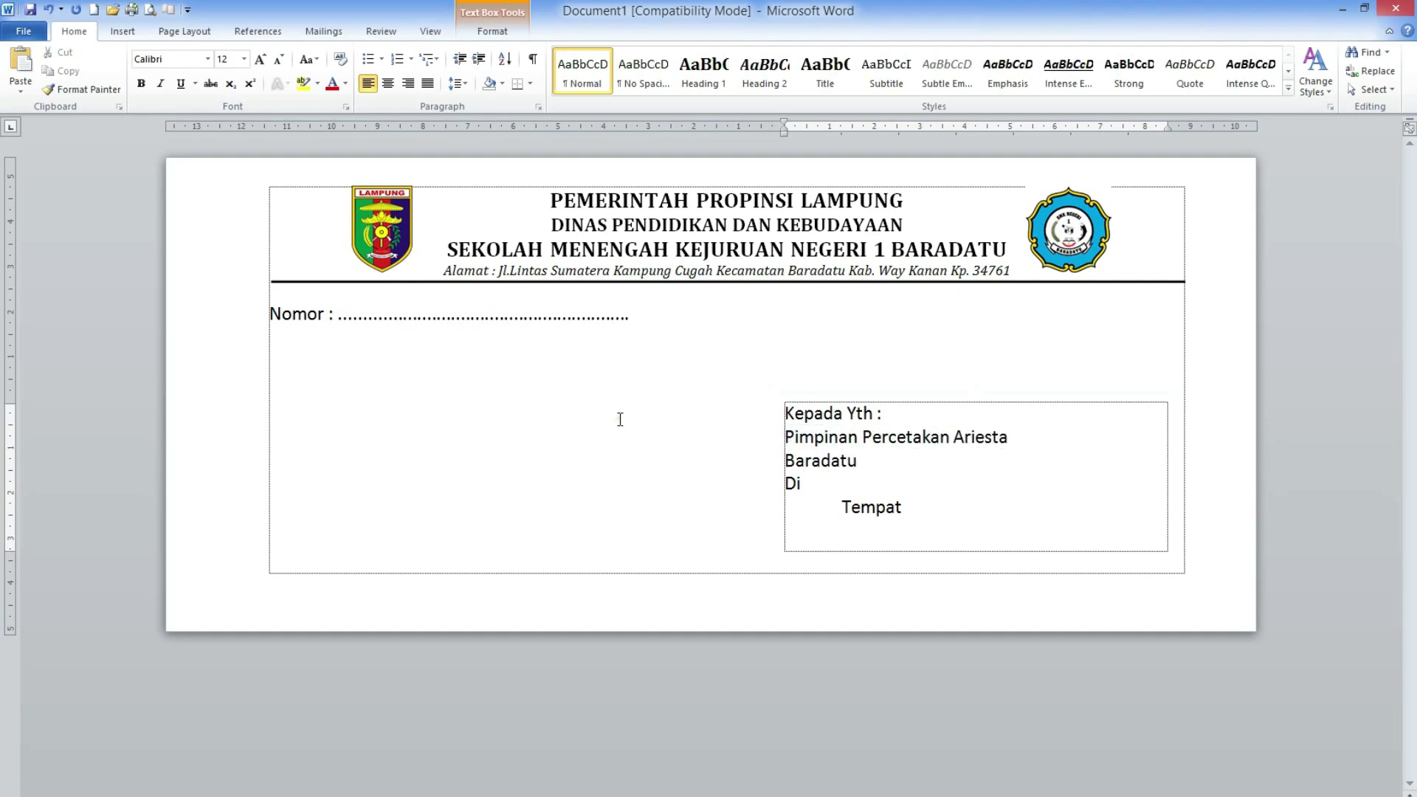
# Step: Replace the Nomor dots with the letter number 420/005/III.03.04/2022
pyautogui.click(618, 420)
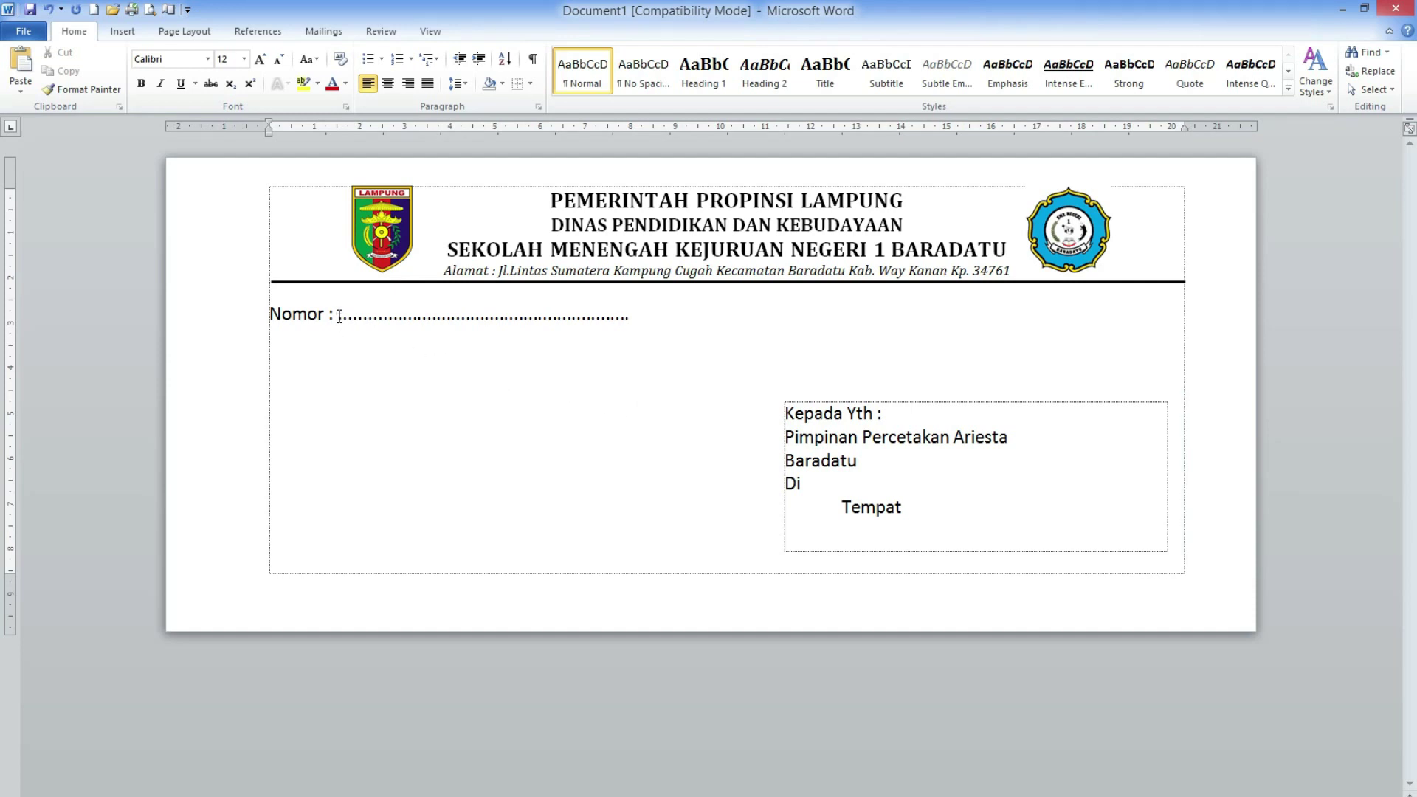
pyautogui.moveTo(339, 316); pyautogui.dragTo(629, 316)
pyautogui.write('42')
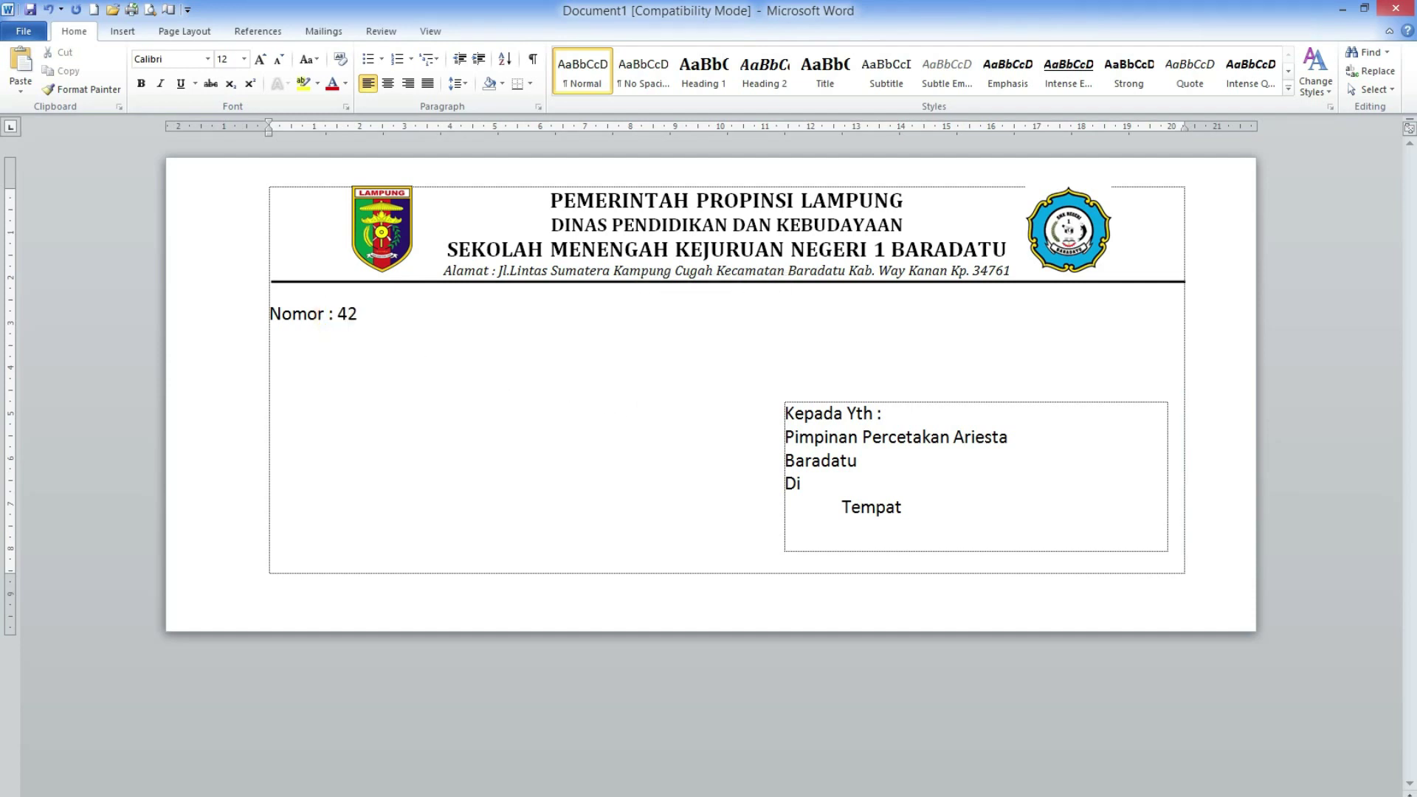
pyautogui.write('0/005/III.03.04/2022')
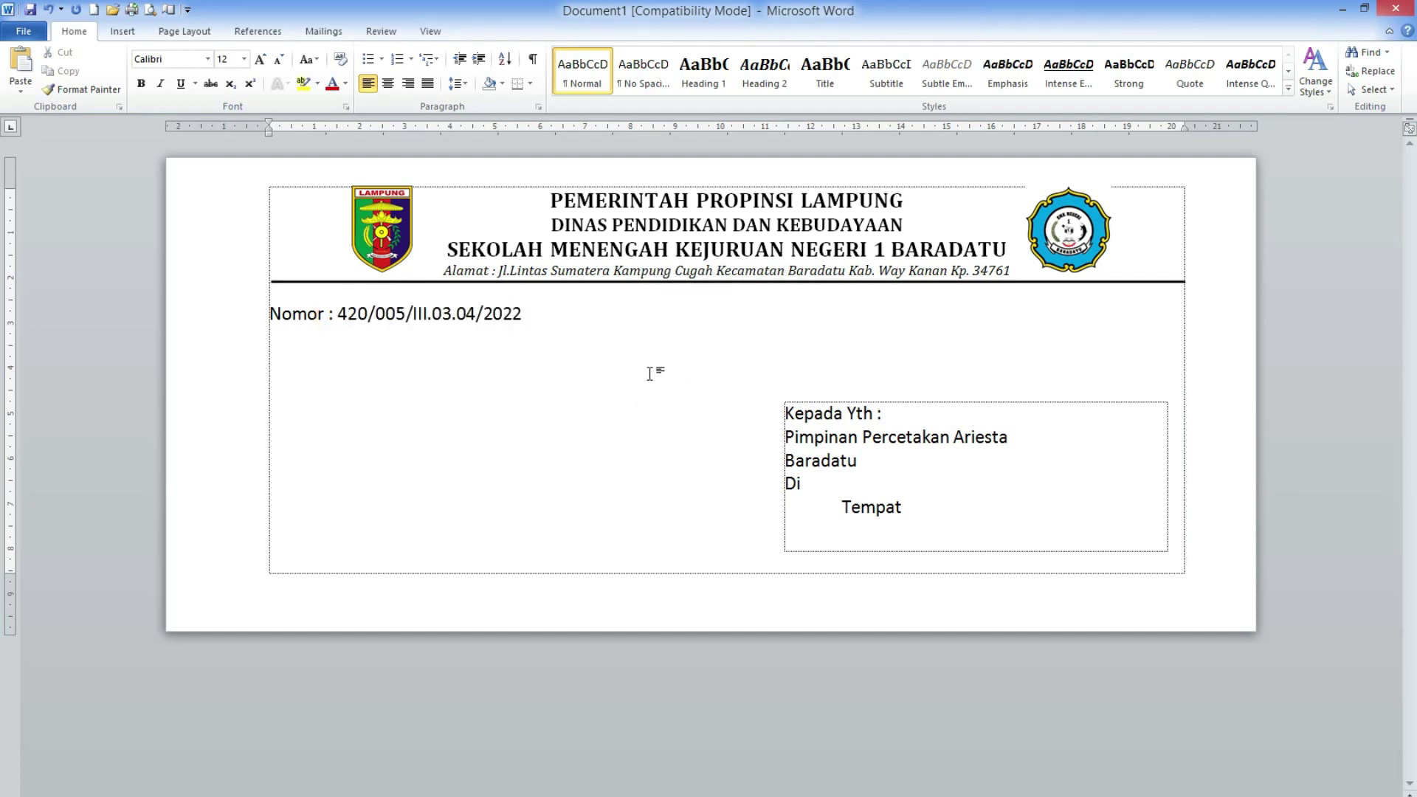